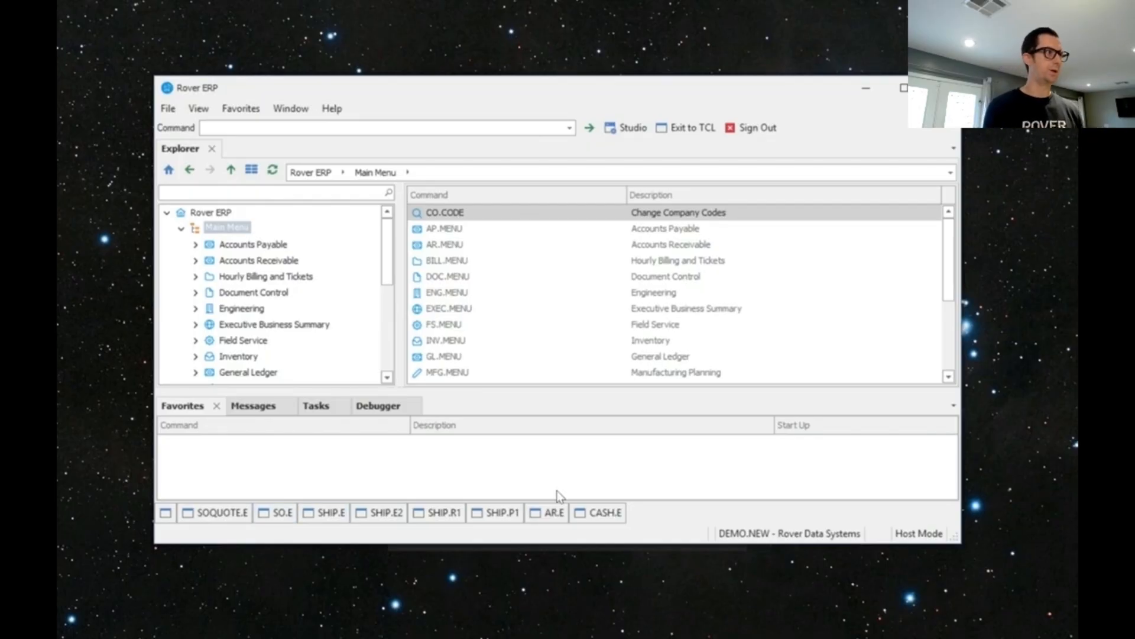
Start a new sales order quote, search customers for "evan" and select Evans Supplies as its customer.
click(222, 513)
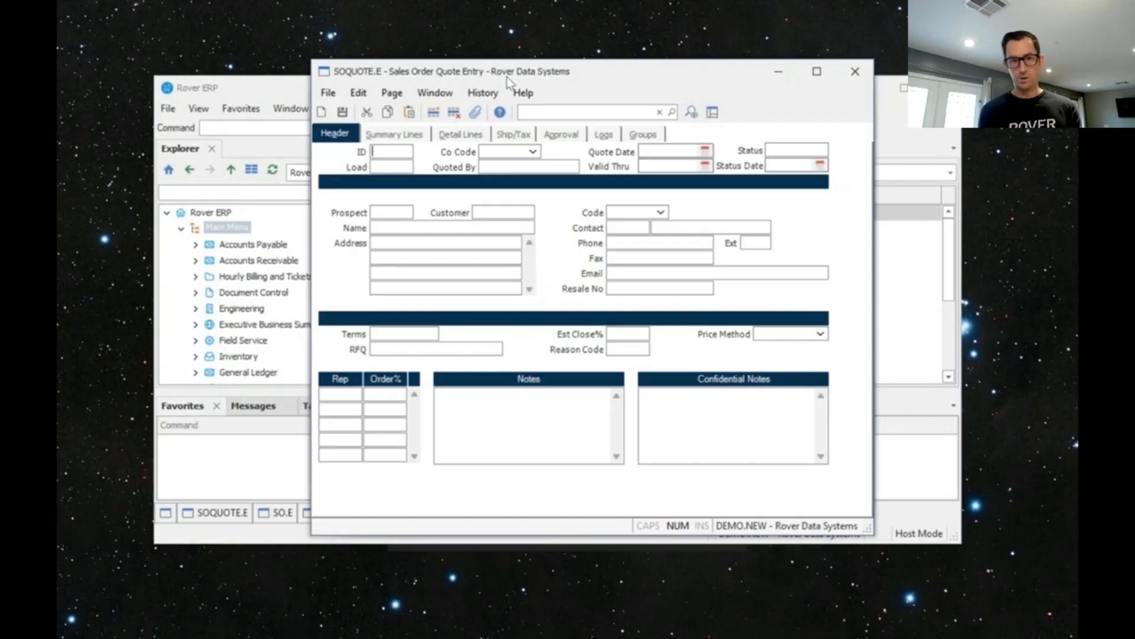
click(506, 212)
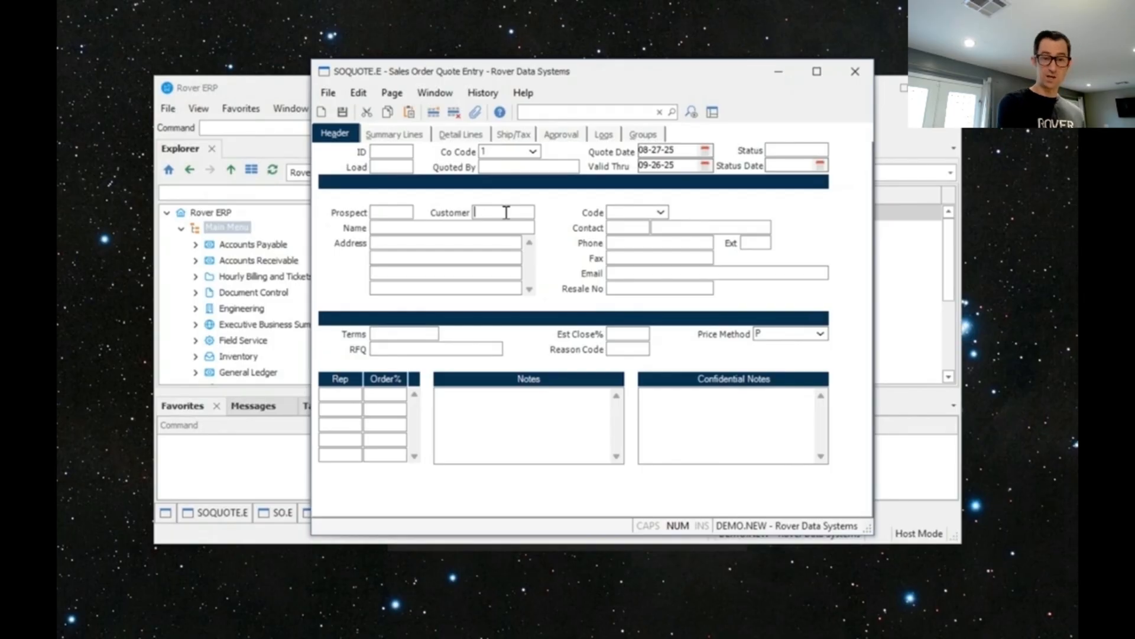
text(evan)
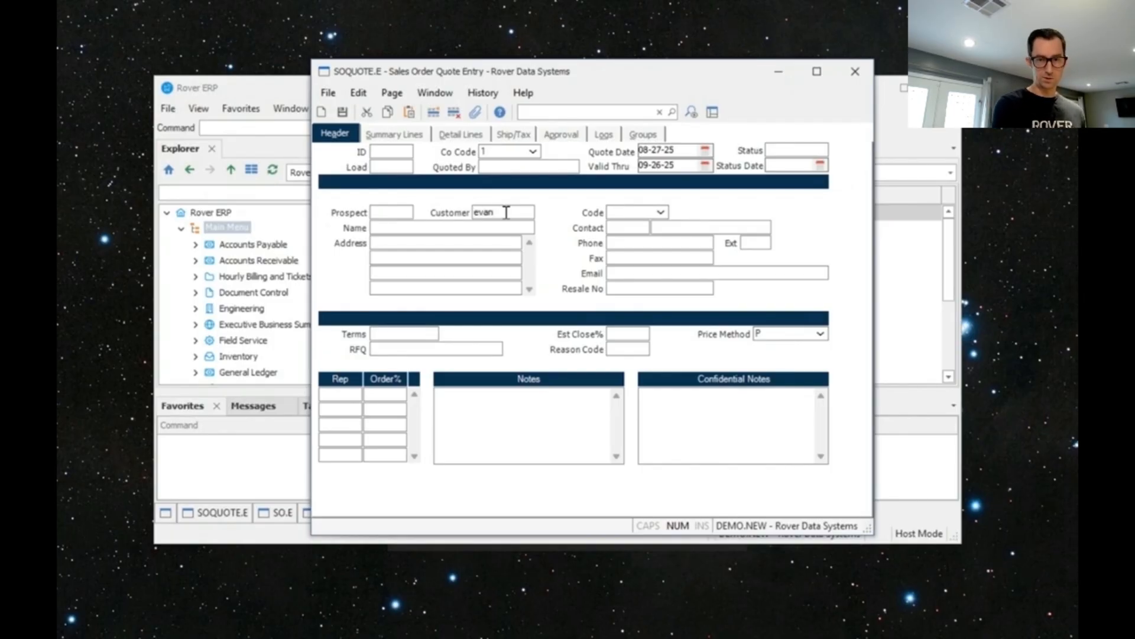
key(Tab)
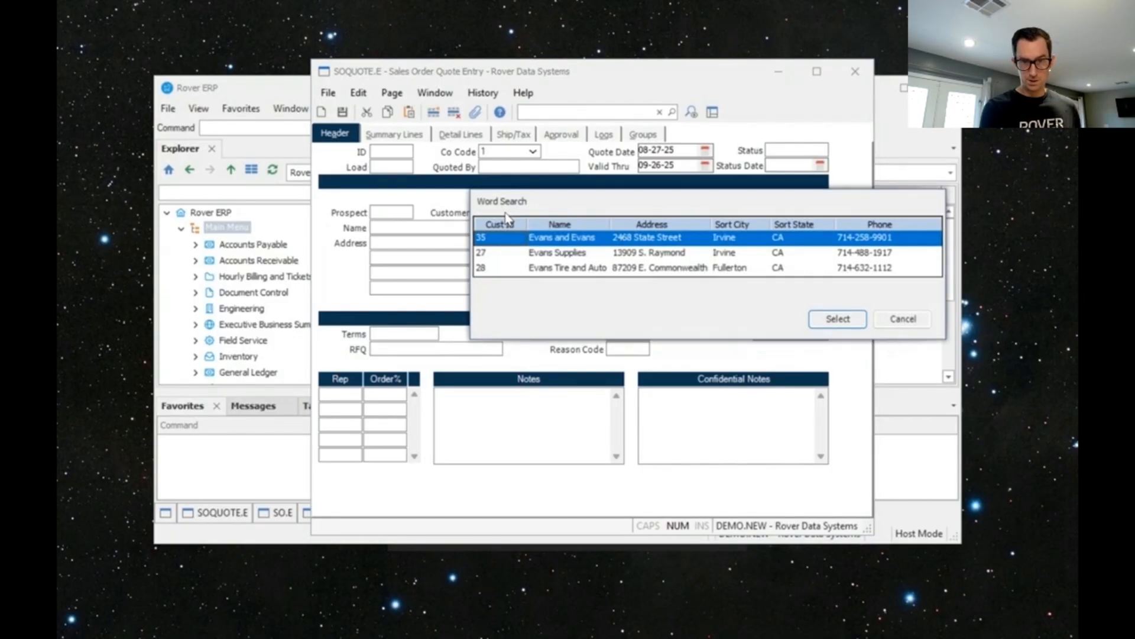
click(561, 256)
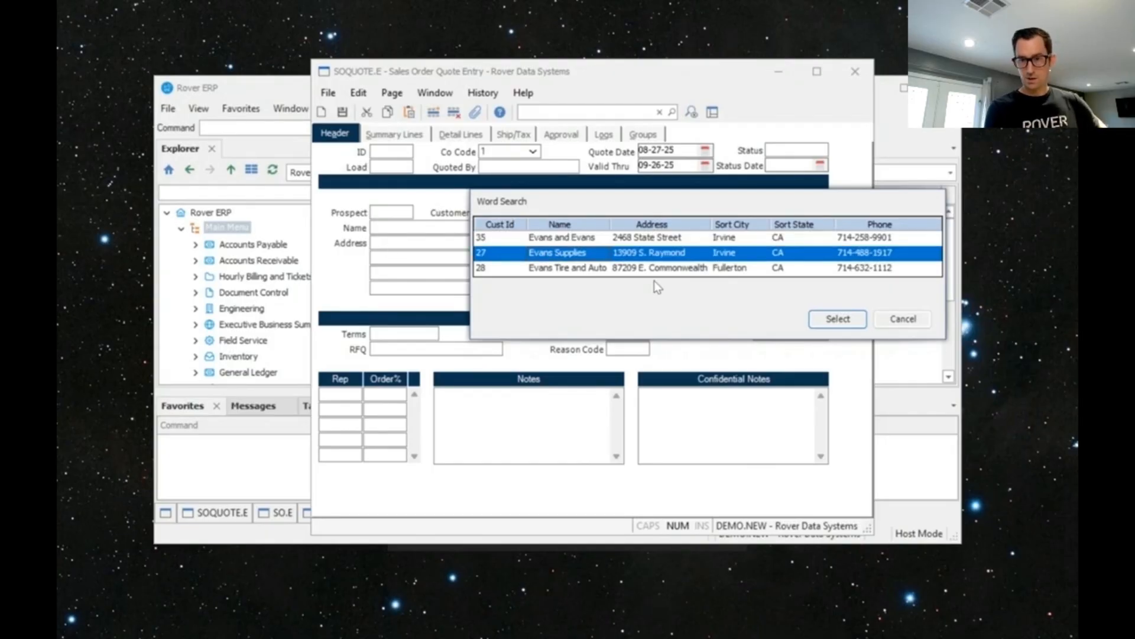
click(836, 320)
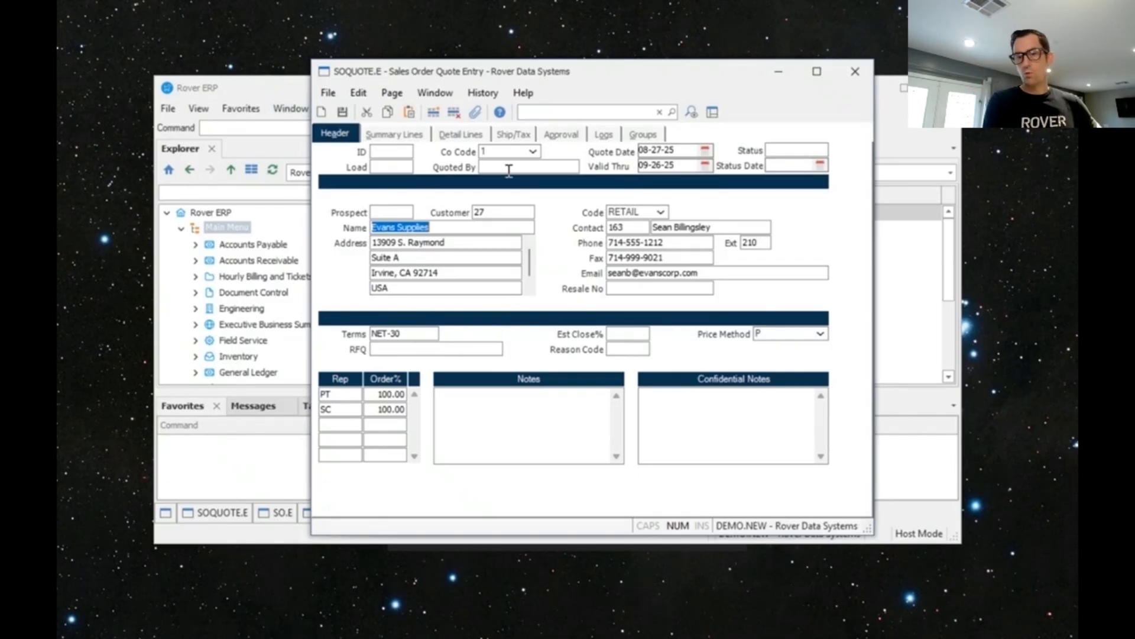
Add part 110-51-52-C, the Model 10 15x10 chrome wheel, as quote line 1 and fill in its quantity price breaks.
click(406, 133)
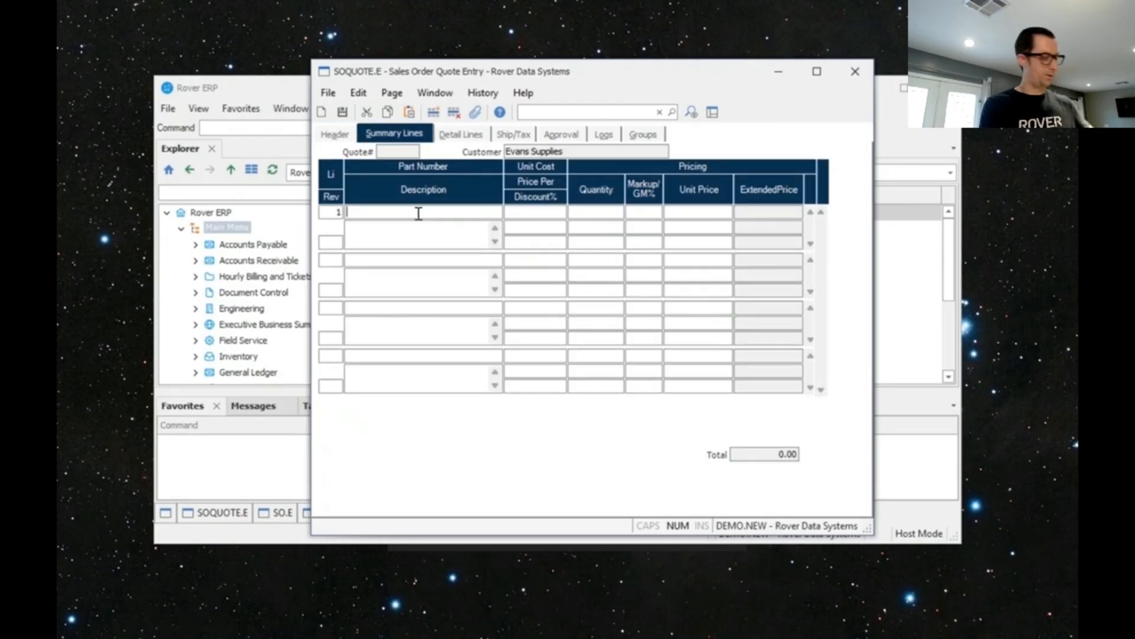
text(110-)
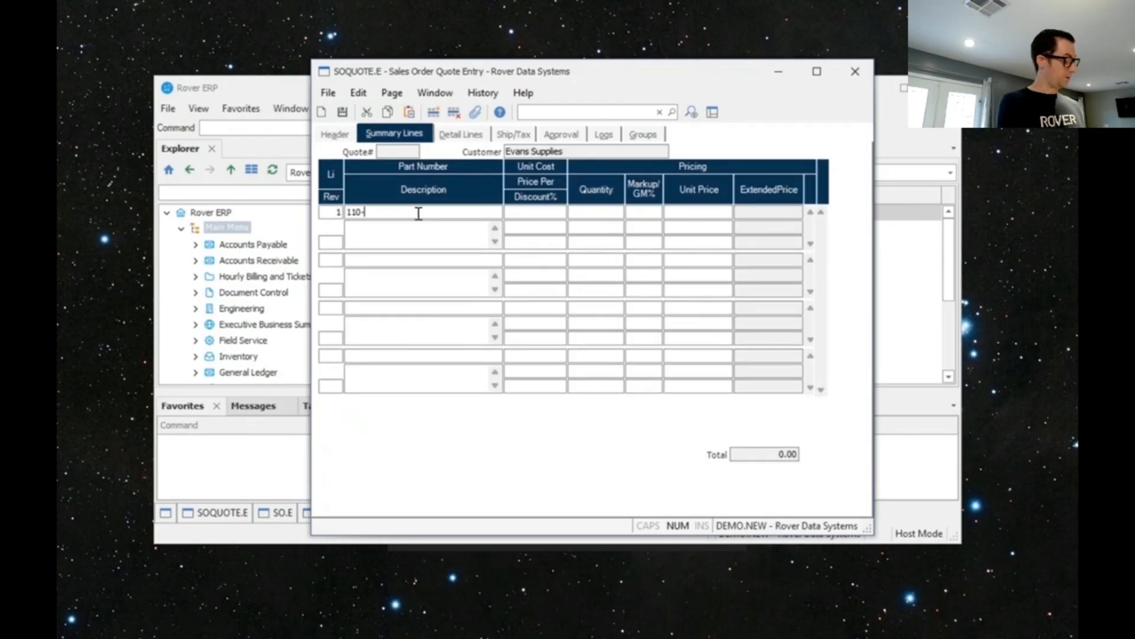
text(51)
key(Tab)
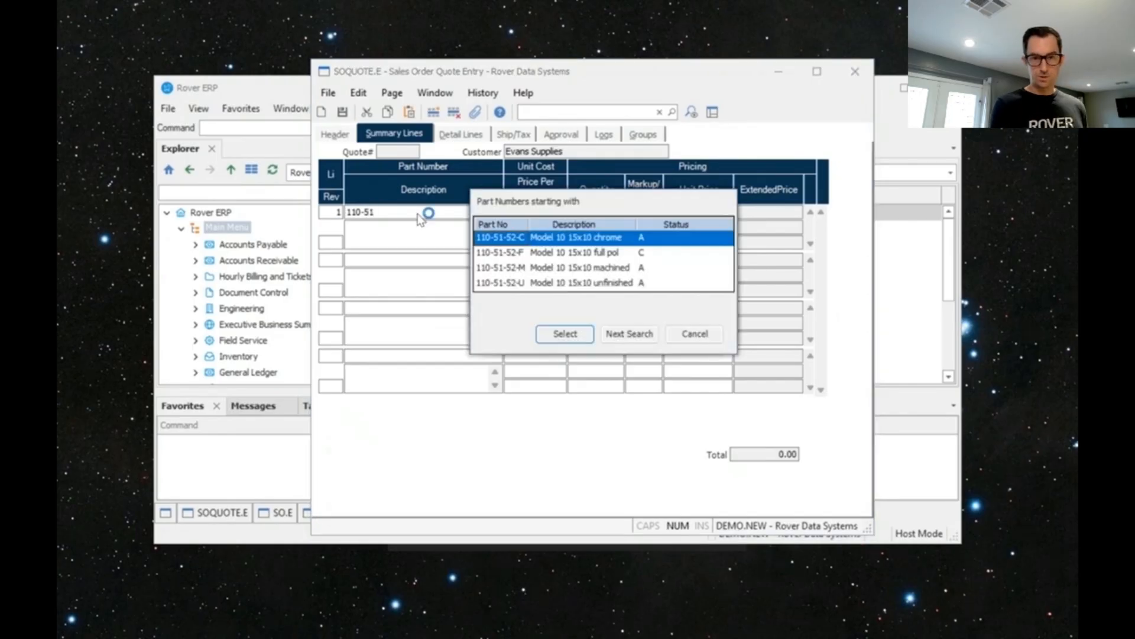
double_click(525, 239)
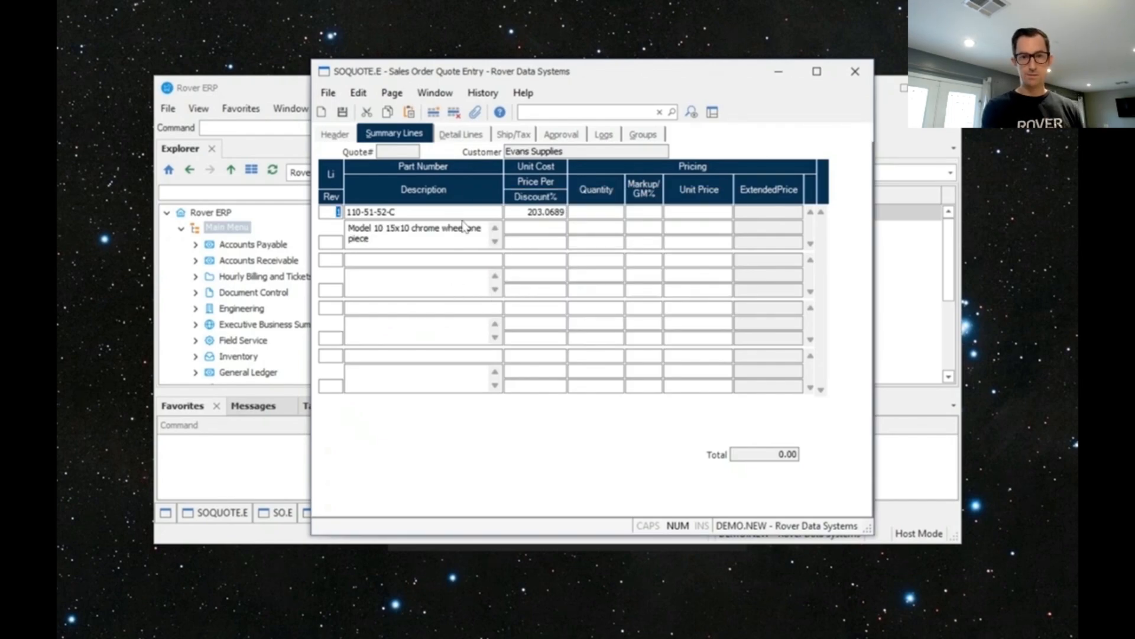
click(586, 211)
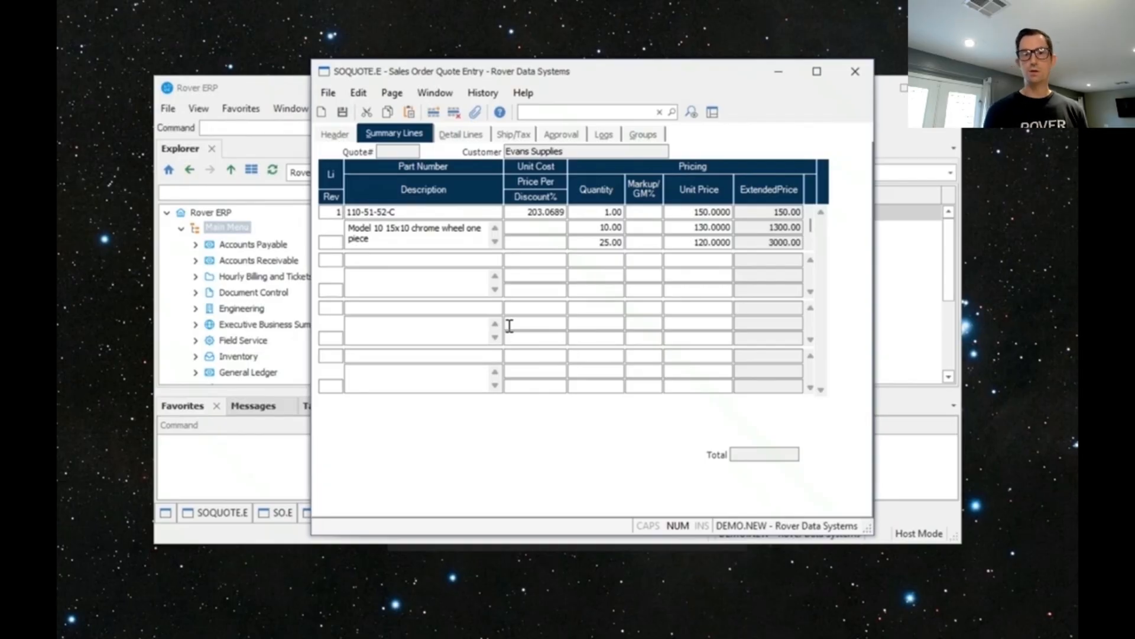
Check the quote's line details, save the quote with the Print Quote option and default file name, and minimize the quote form.
click(482, 138)
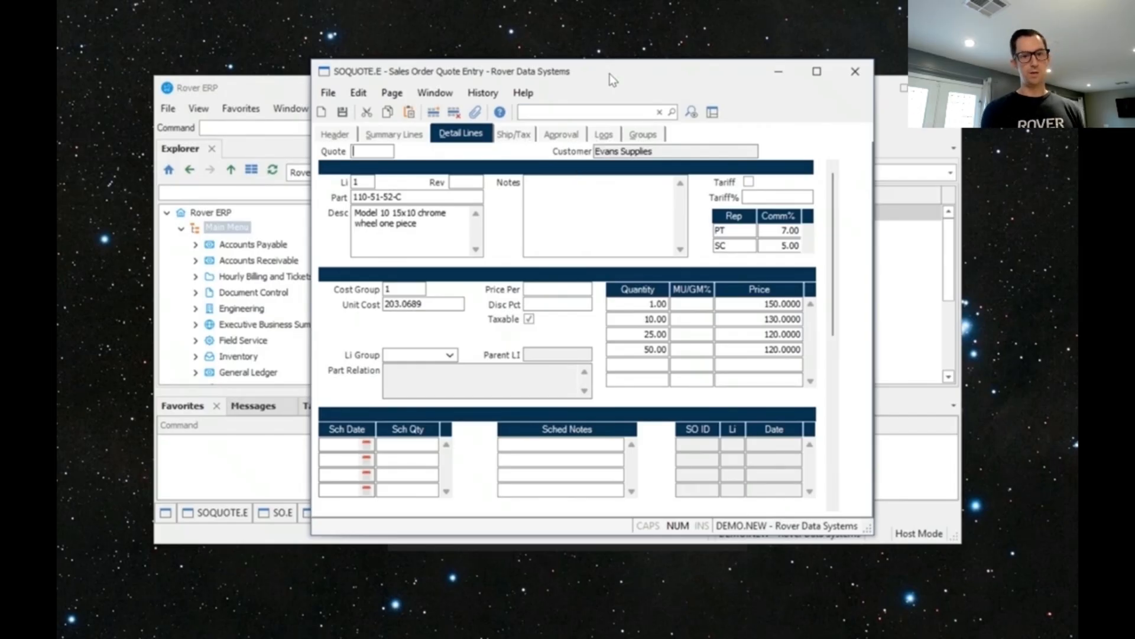
click(343, 113)
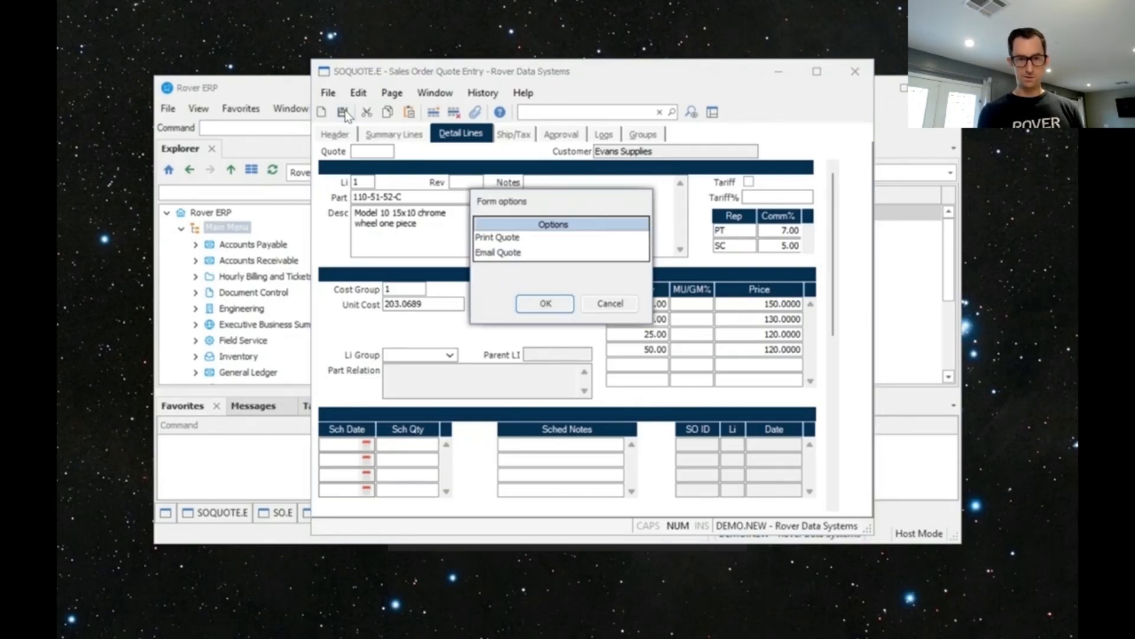
click(515, 239)
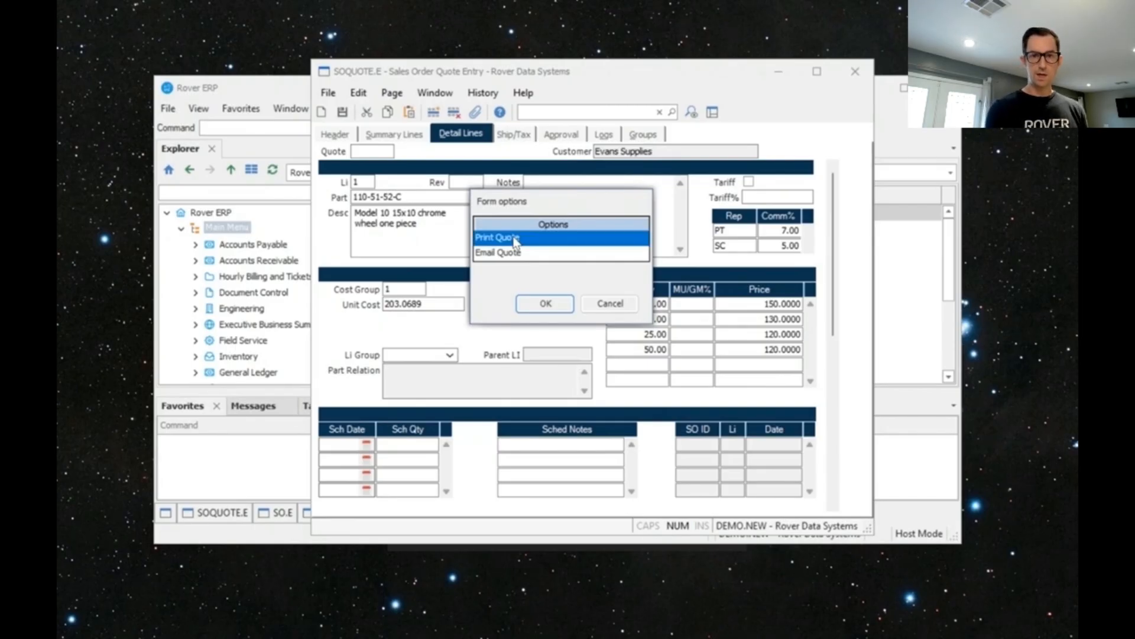
click(546, 305)
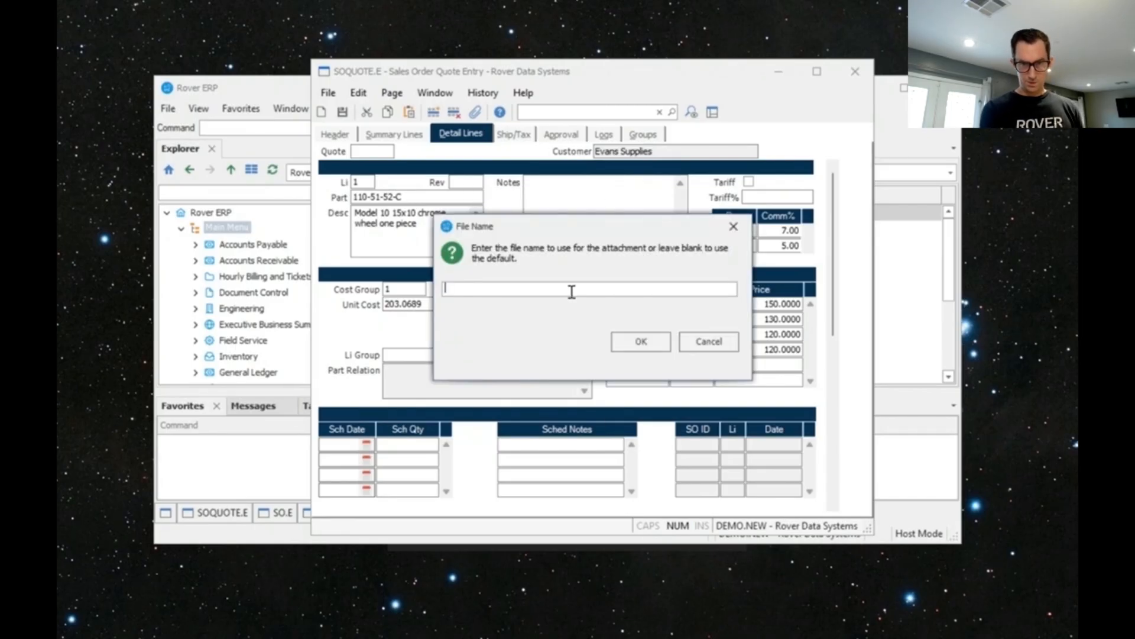
click(640, 341)
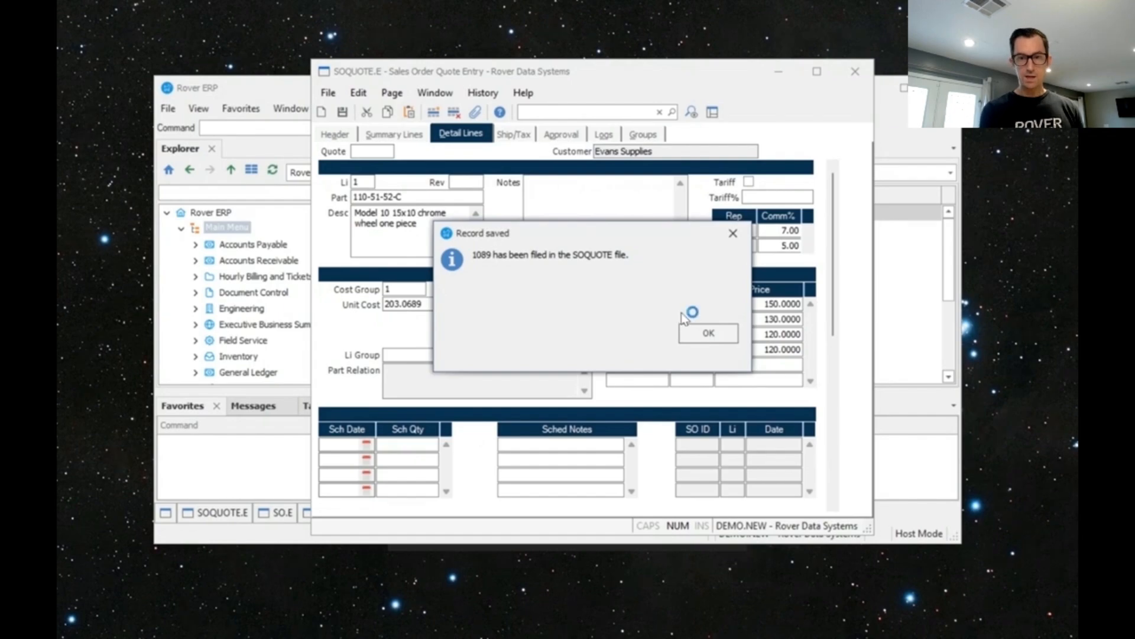
click(704, 332)
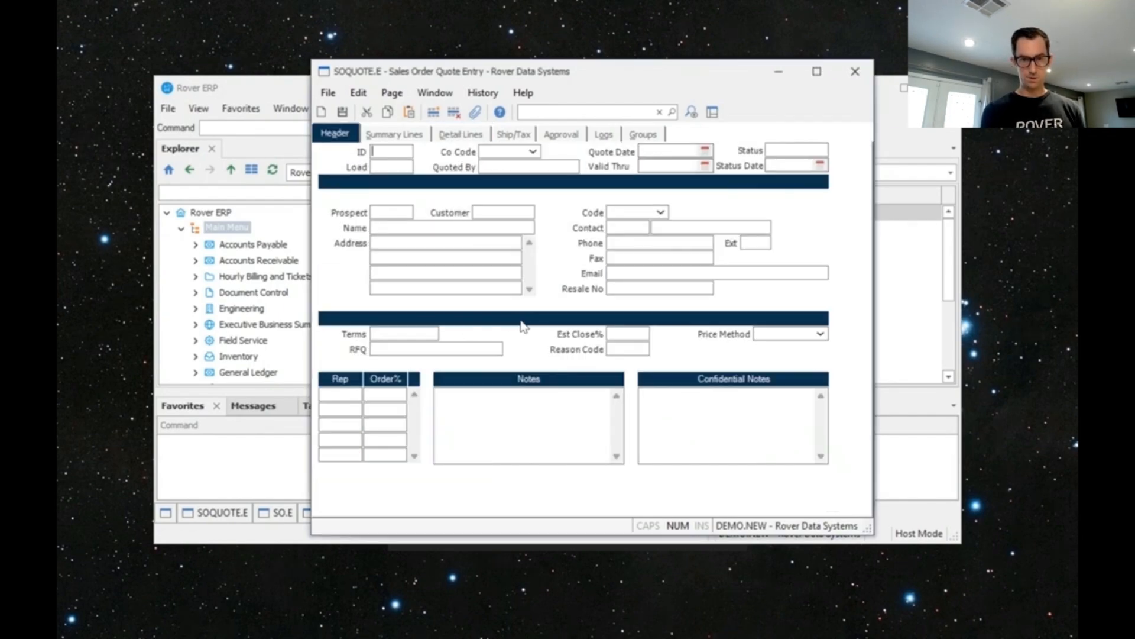
click(779, 71)
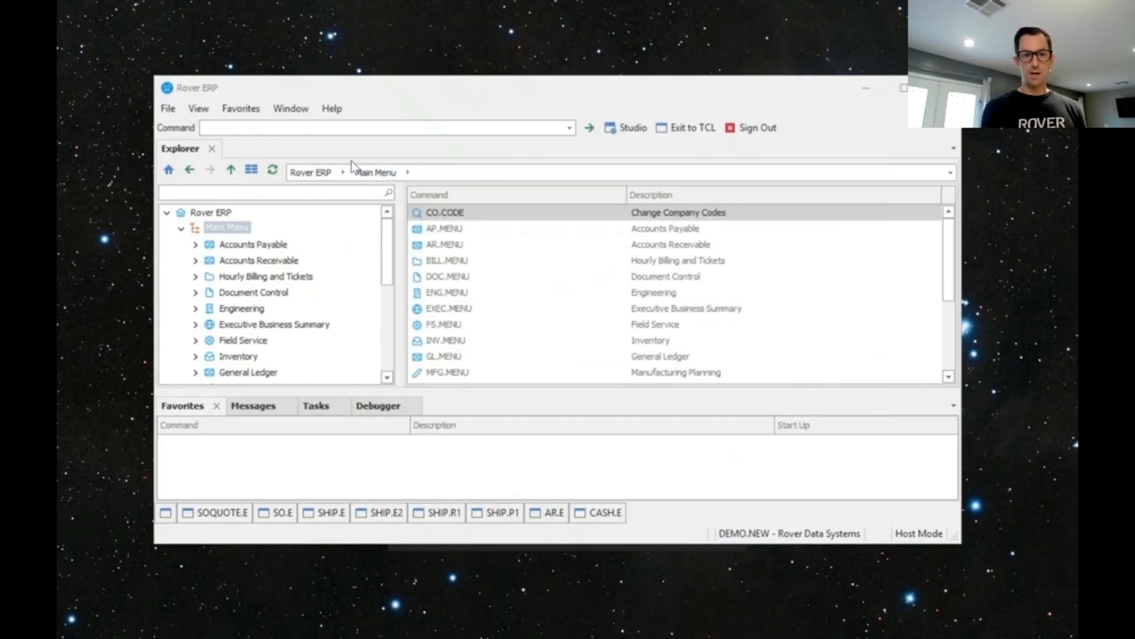
Open Sales Order Entry and load a new order from the saved Evans Supplies quote by entering its quote number.
click(282, 513)
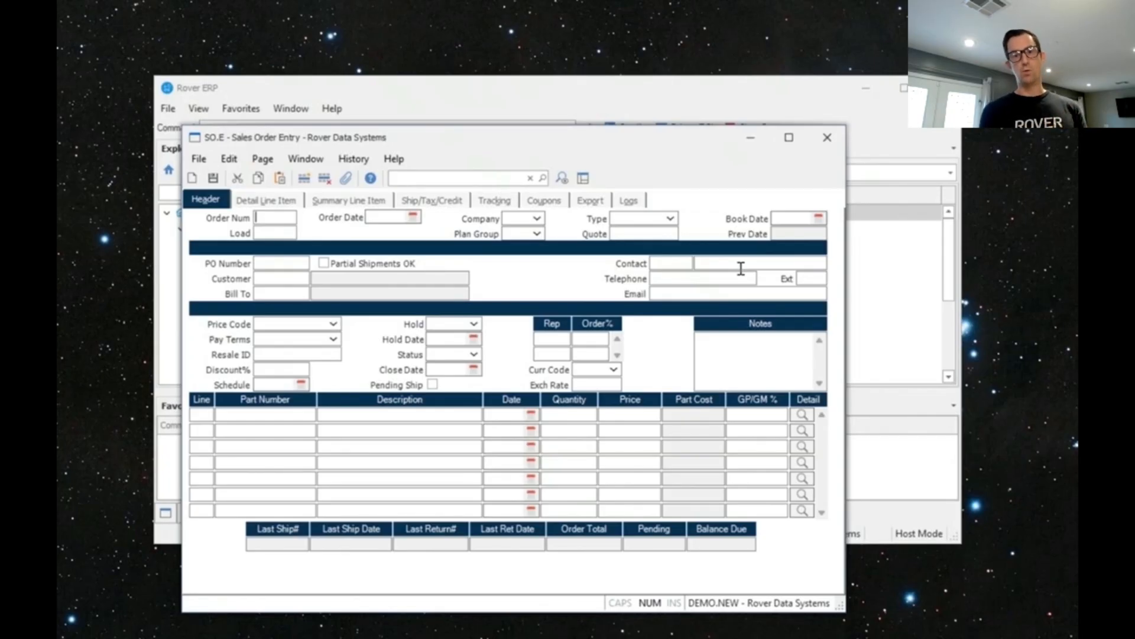
click(655, 235)
text(10)
text(89)
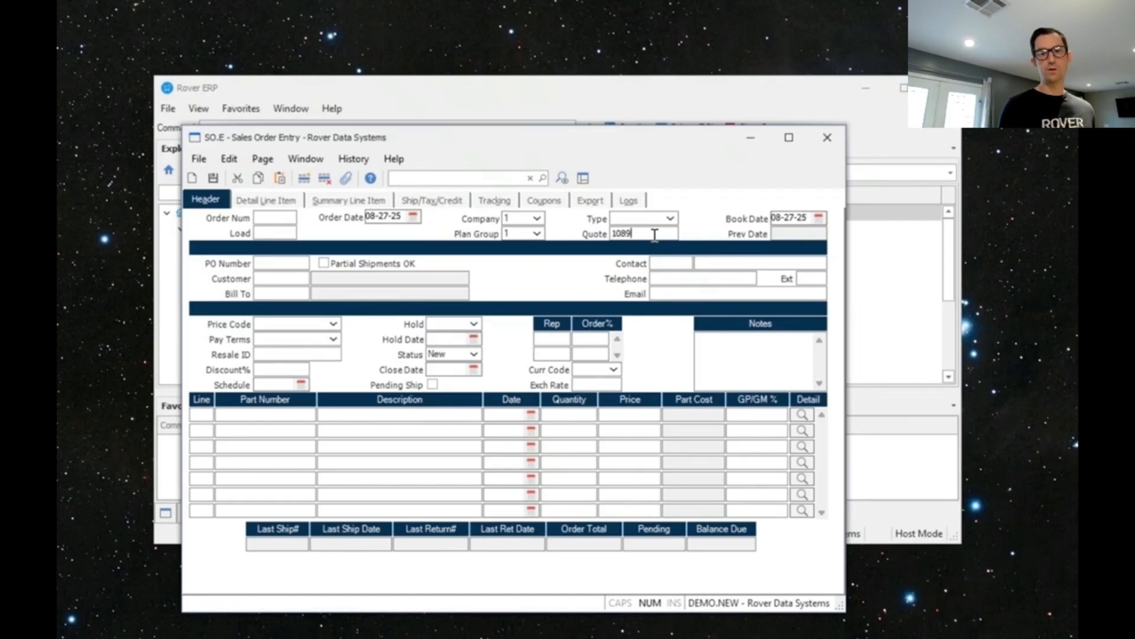
key(Return)
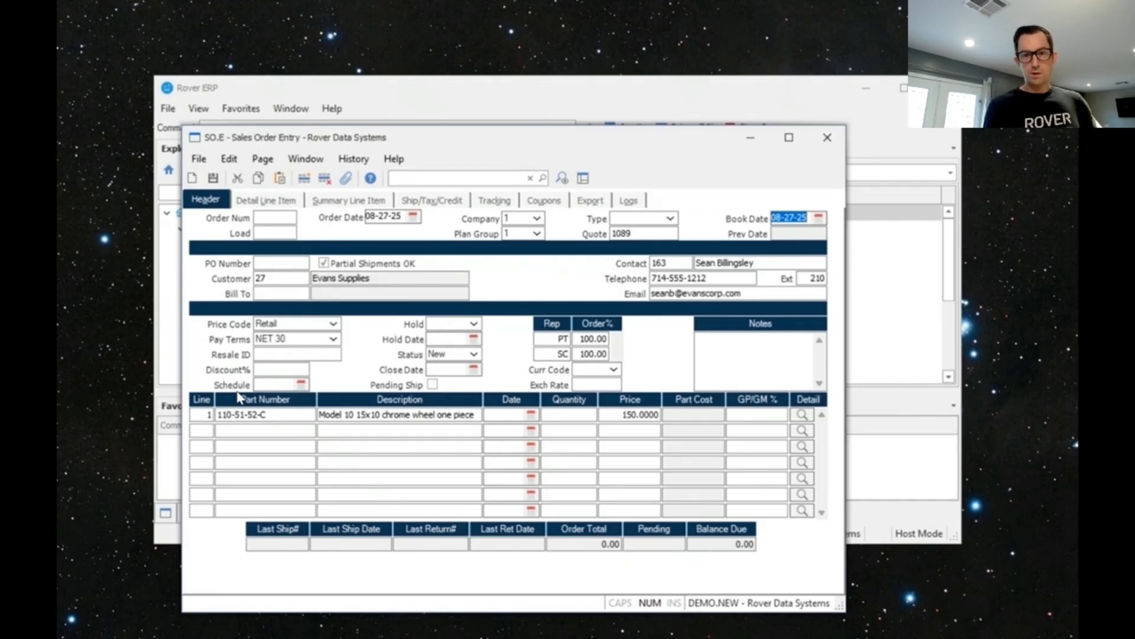
Set the quantity of line 1 to 10 and accept the price change to 130.0000.
click(575, 414)
text(10)
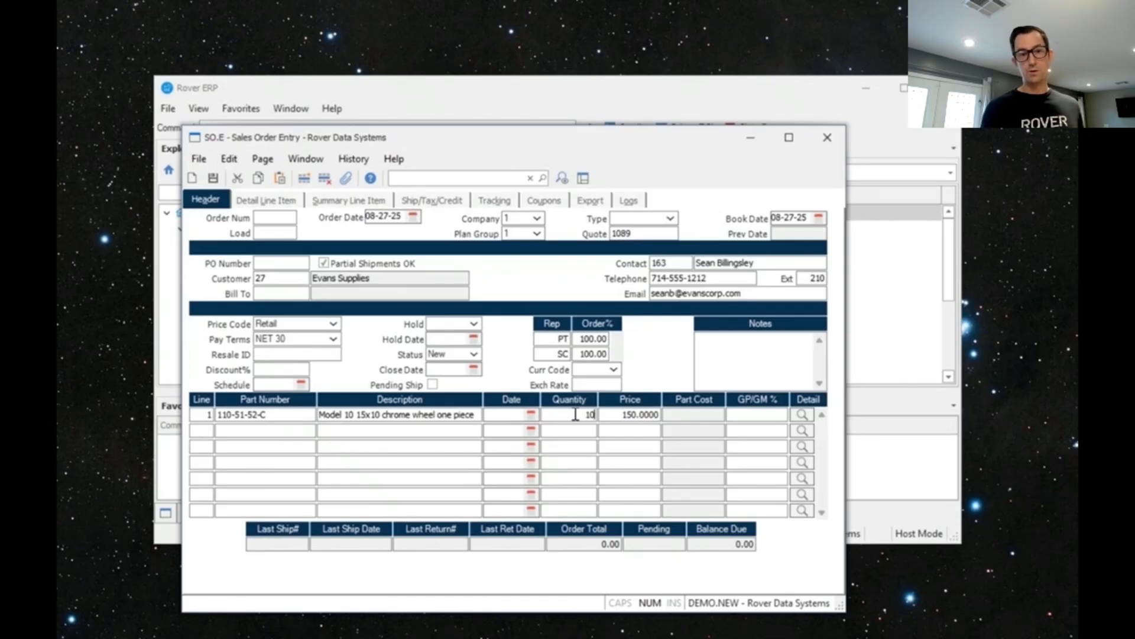
key(Return)
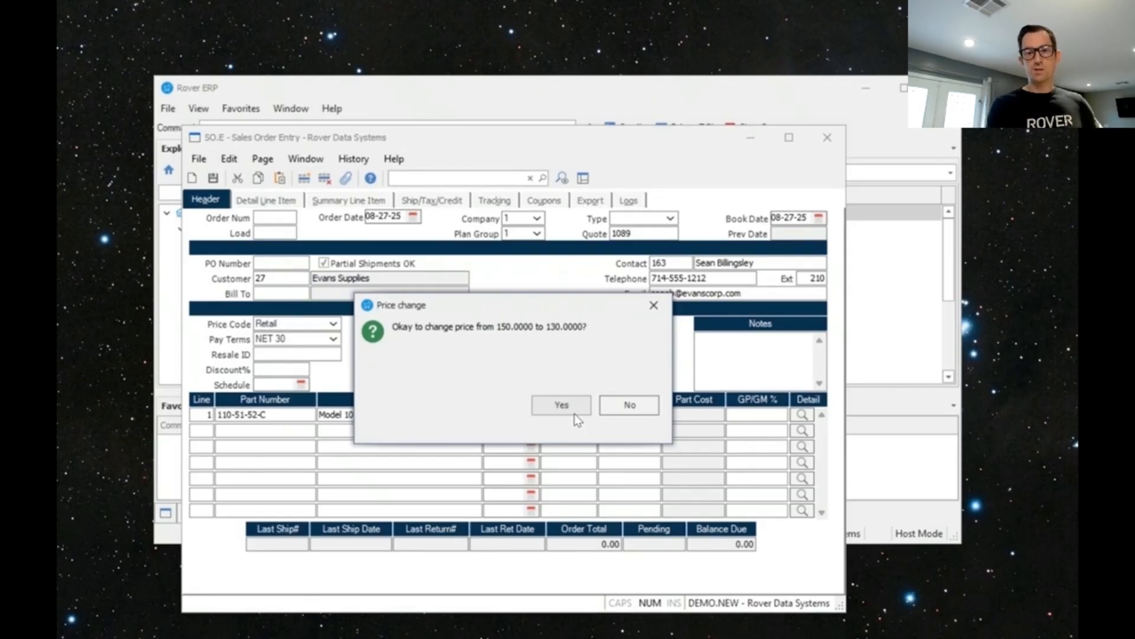
click(573, 413)
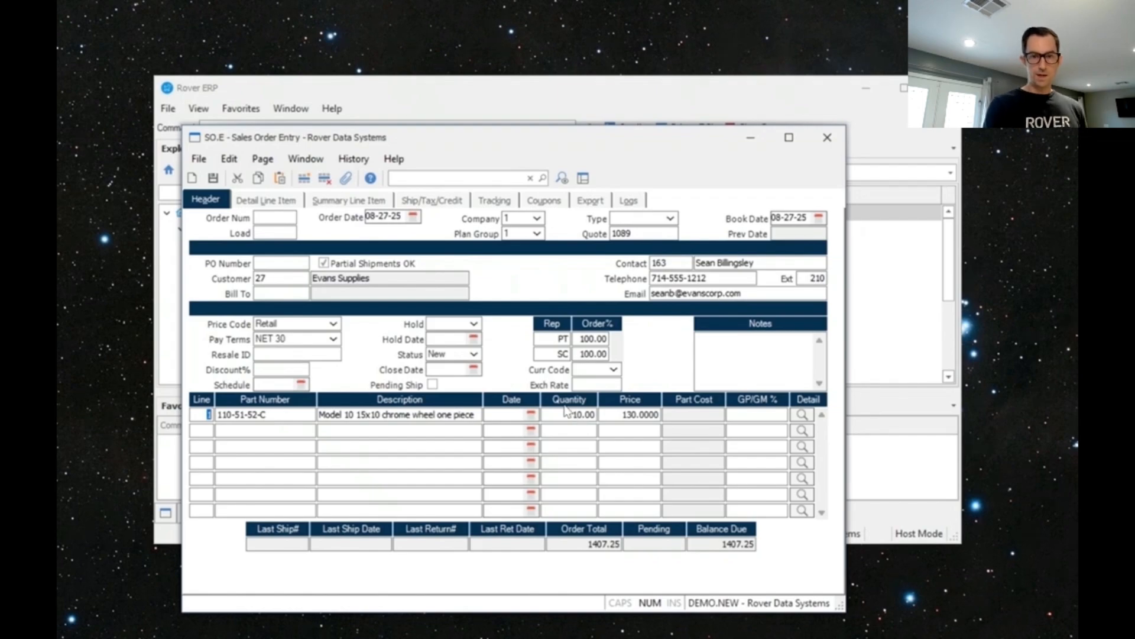
Set the schedule date of sales order line 1 to 08-29-25.
click(531, 414)
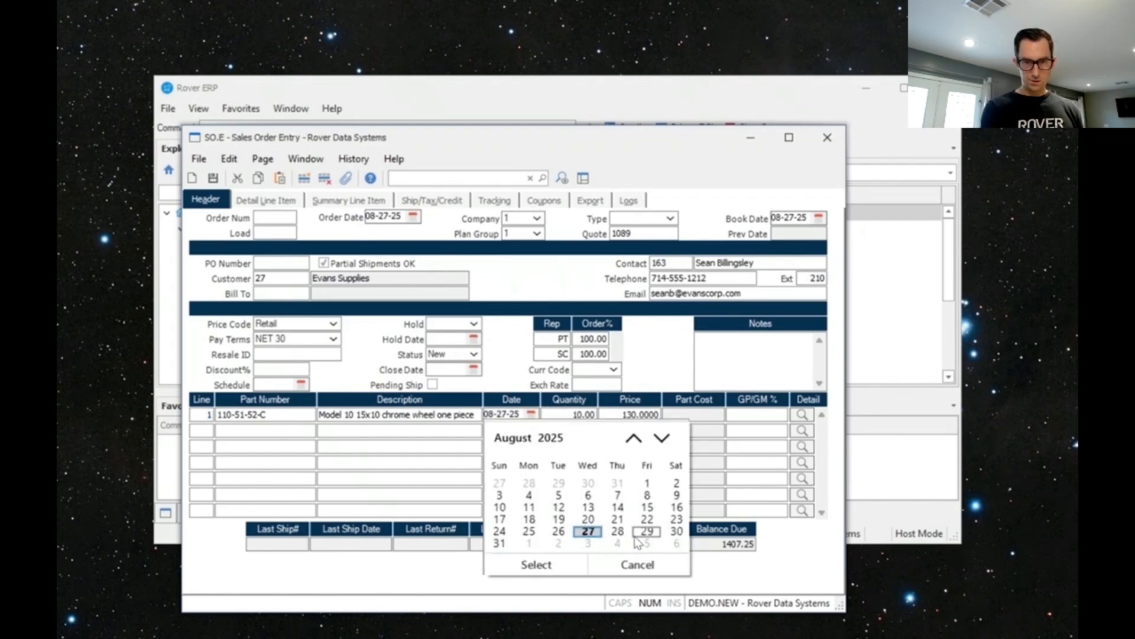
click(519, 566)
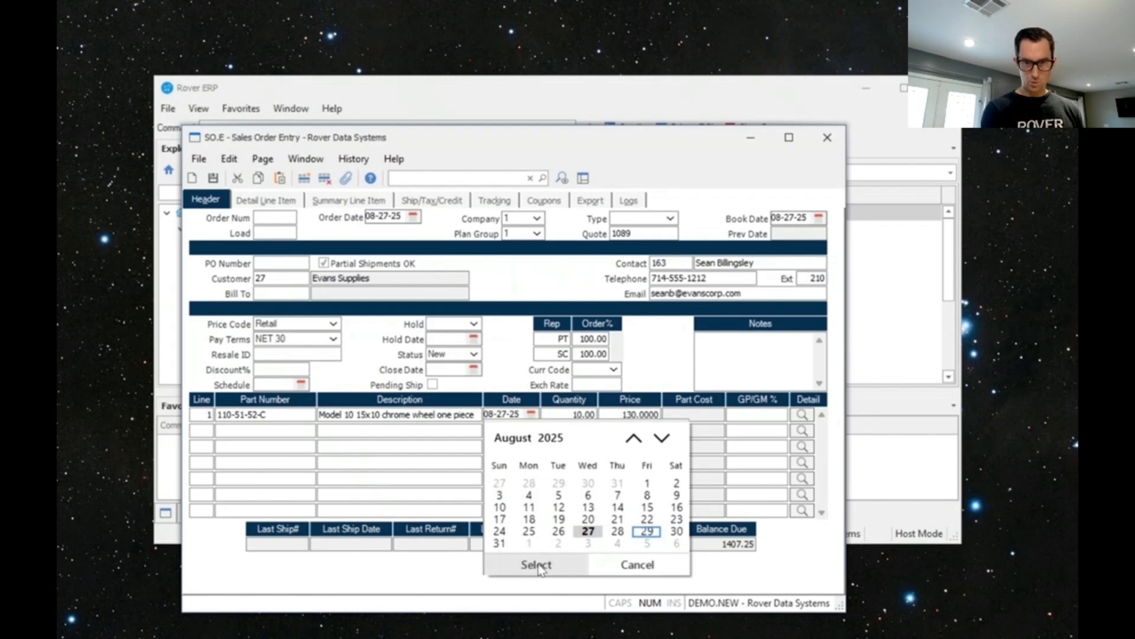
click(527, 566)
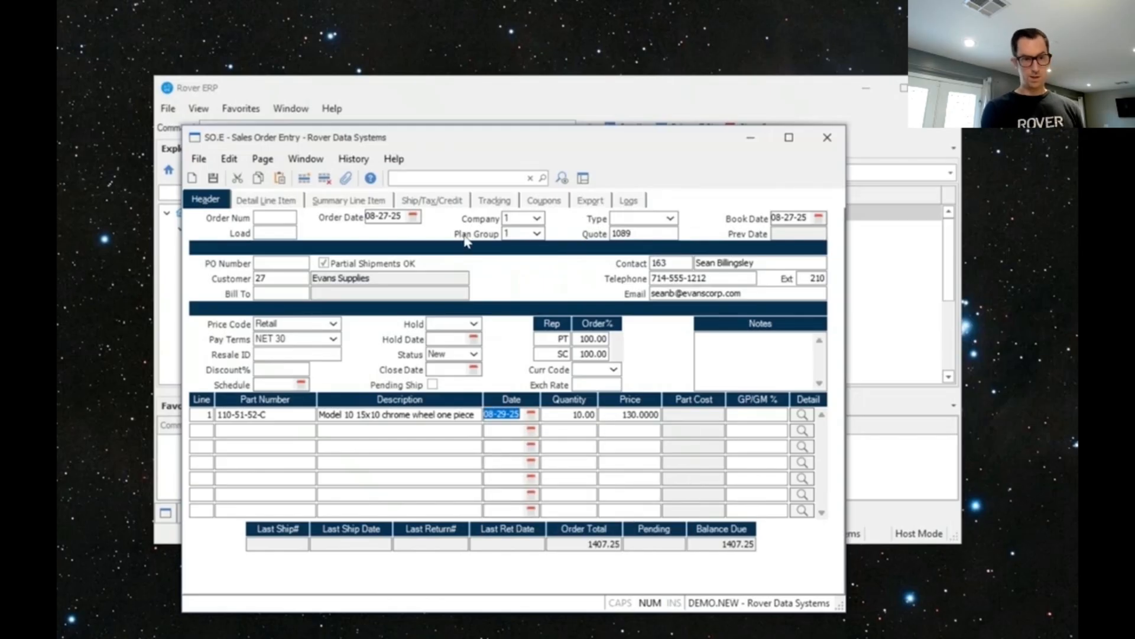
Check the order's line, shipping and tax details, and save it without a credit hold, selecting no work order or sales order forms.
click(295, 205)
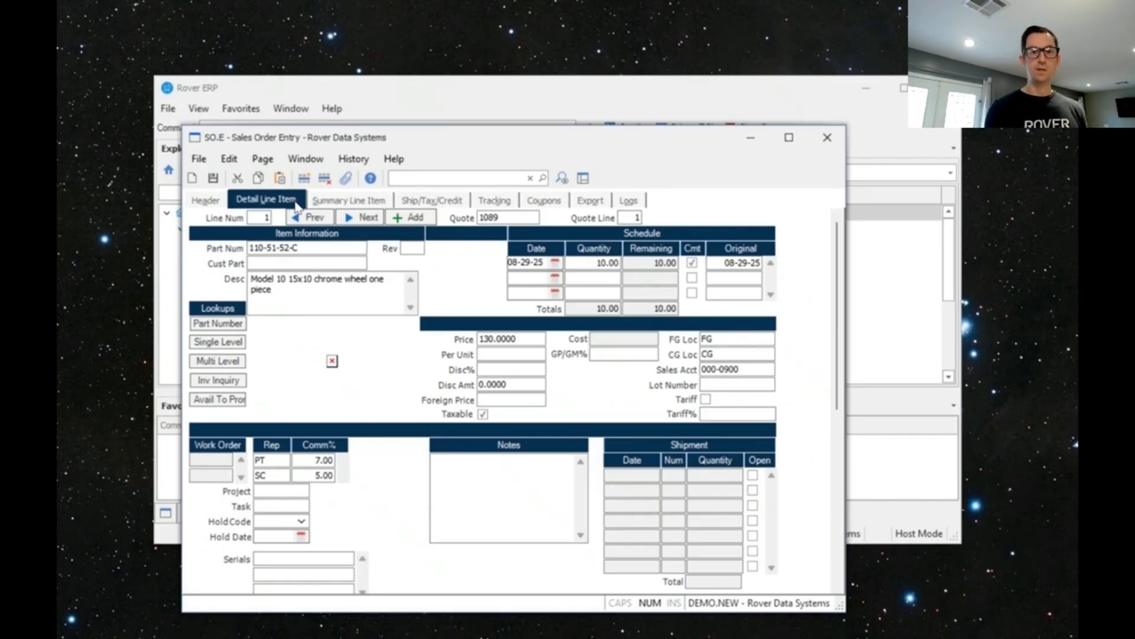
click(353, 202)
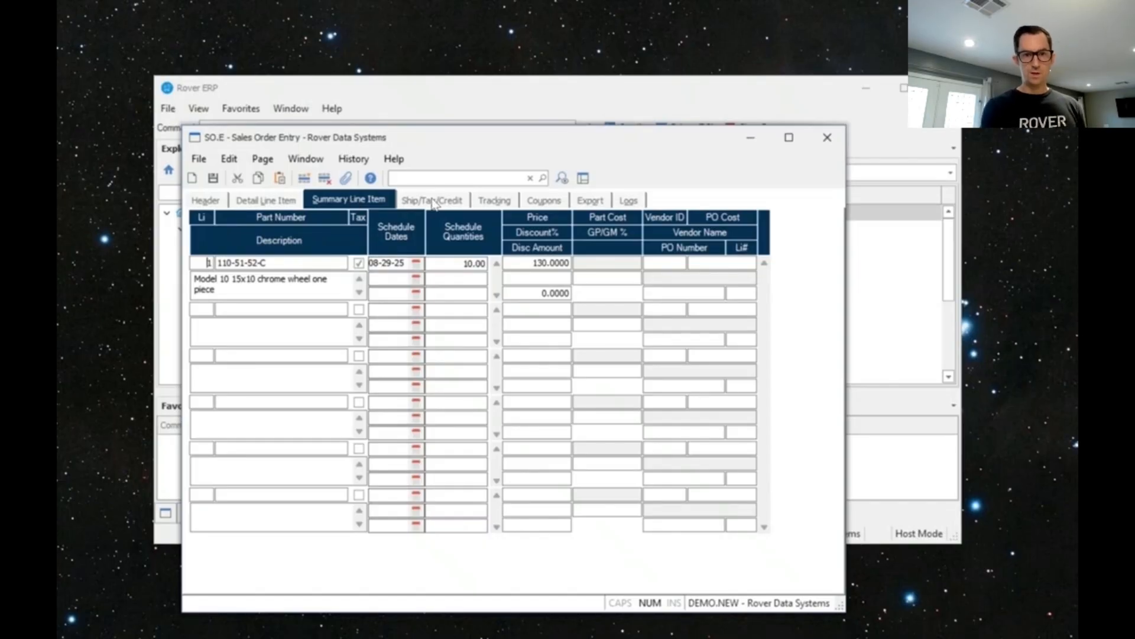
click(432, 201)
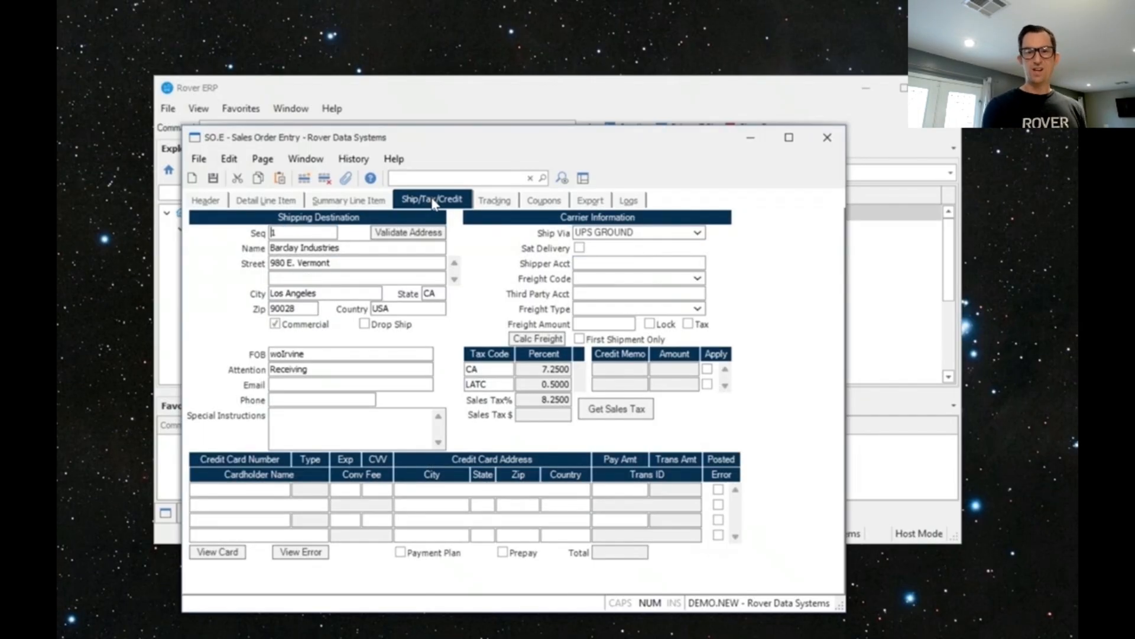
click(214, 179)
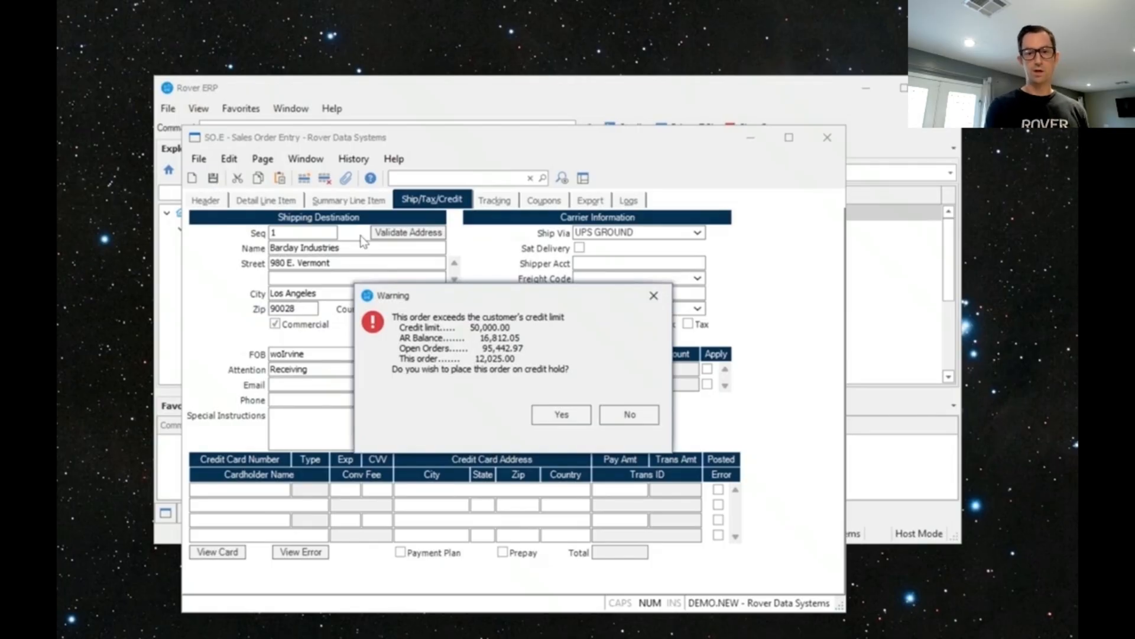
click(639, 414)
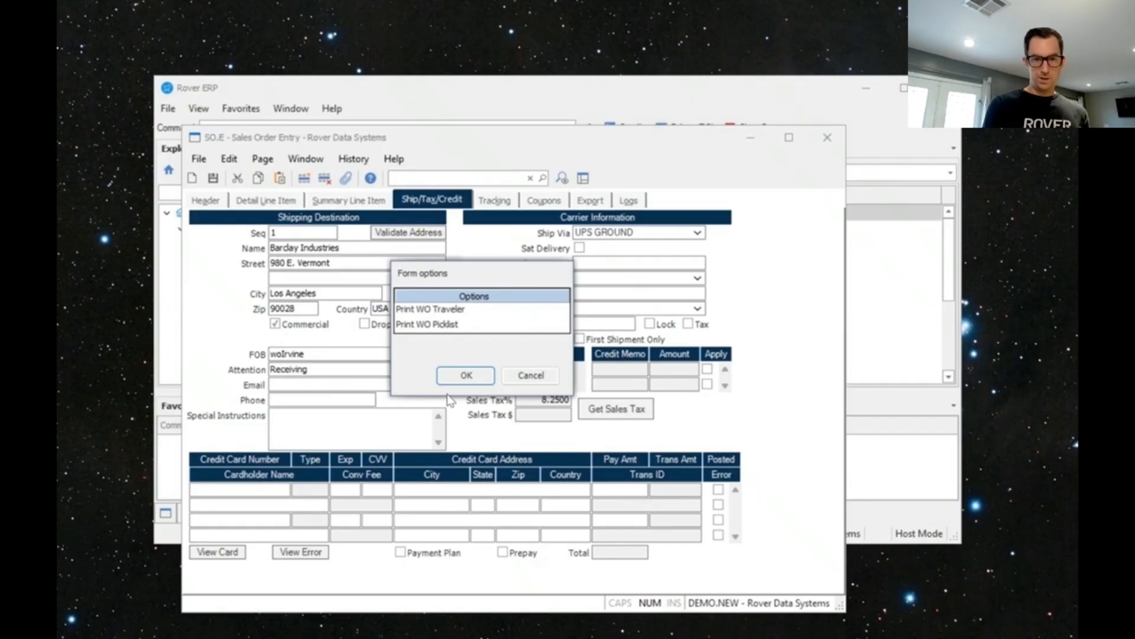
click(463, 375)
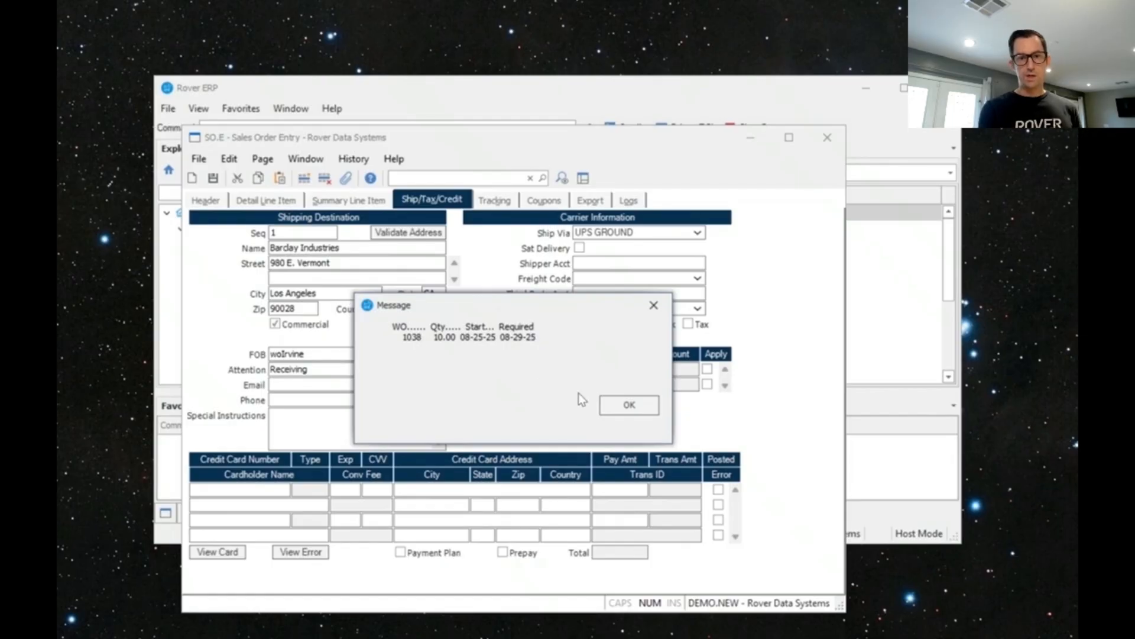
click(615, 405)
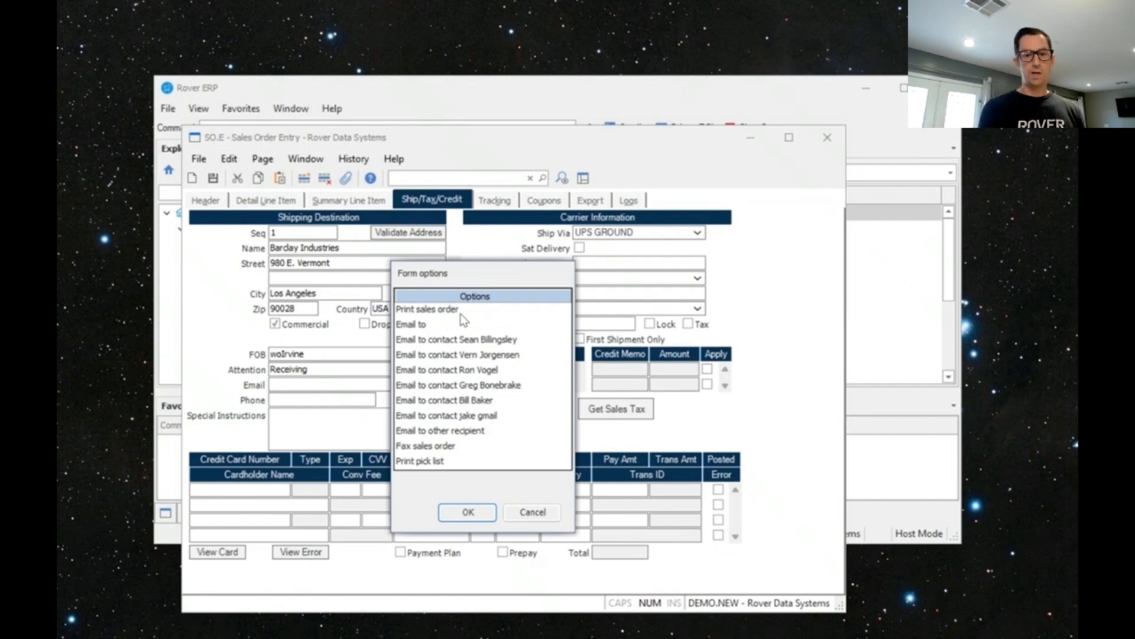
click(475, 513)
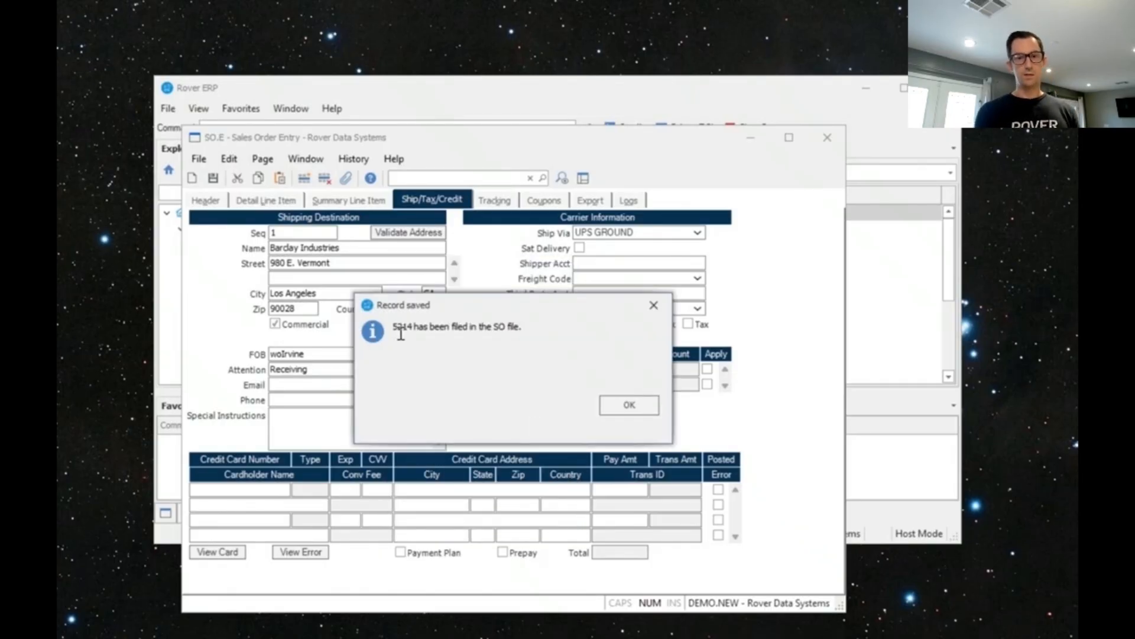
Reload the saved Evans Supplies sales order by its order number and show the details of line 1.
click(640, 407)
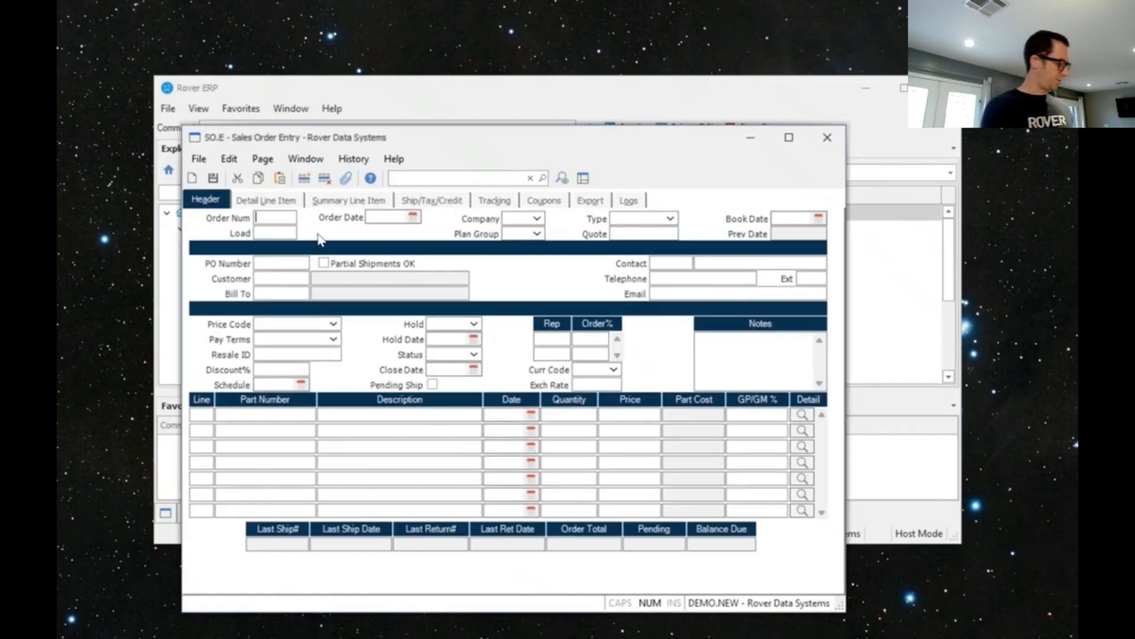
text(5214)
key(Tab)
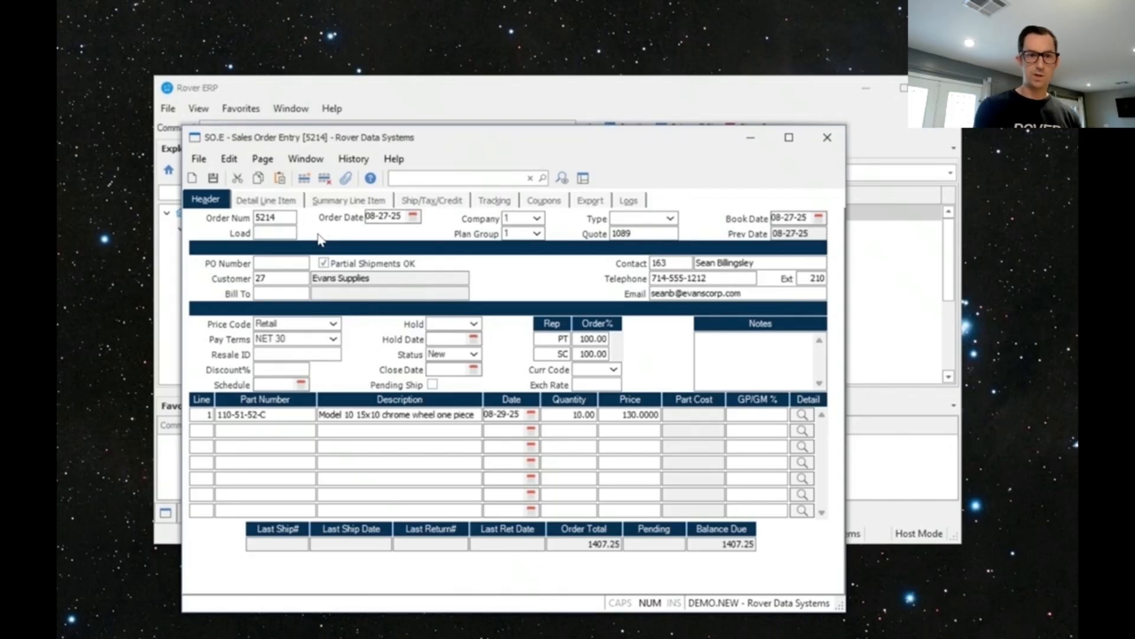
click(276, 203)
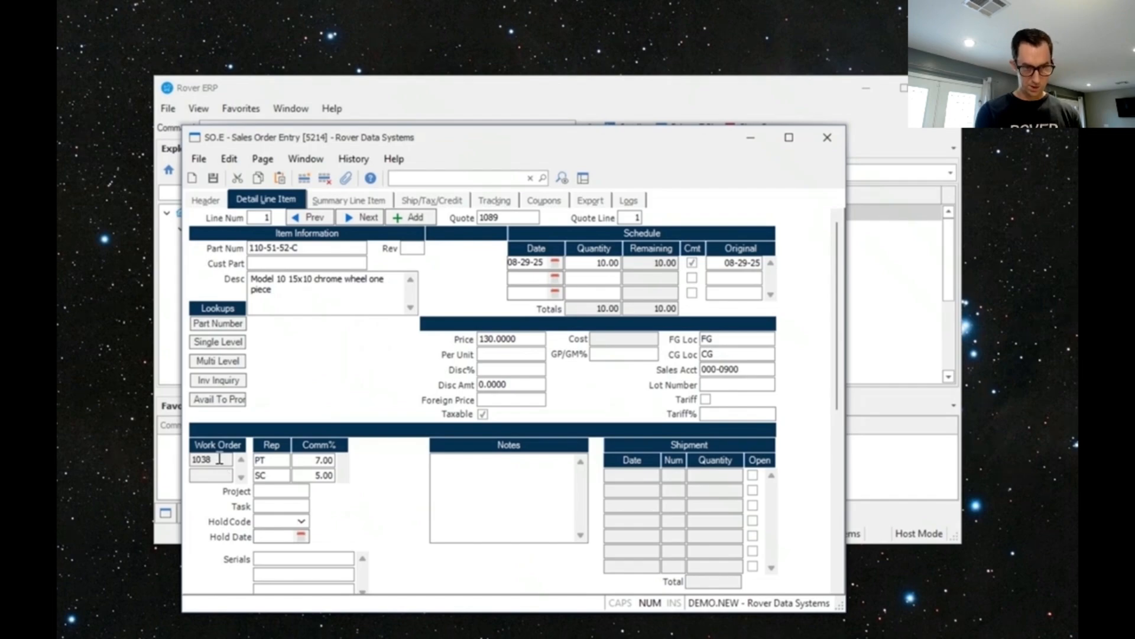
Open line 1's linked work order in Work Order Entry to review it, and close both the work order and the sales order.
right_click(218, 458)
click(294, 523)
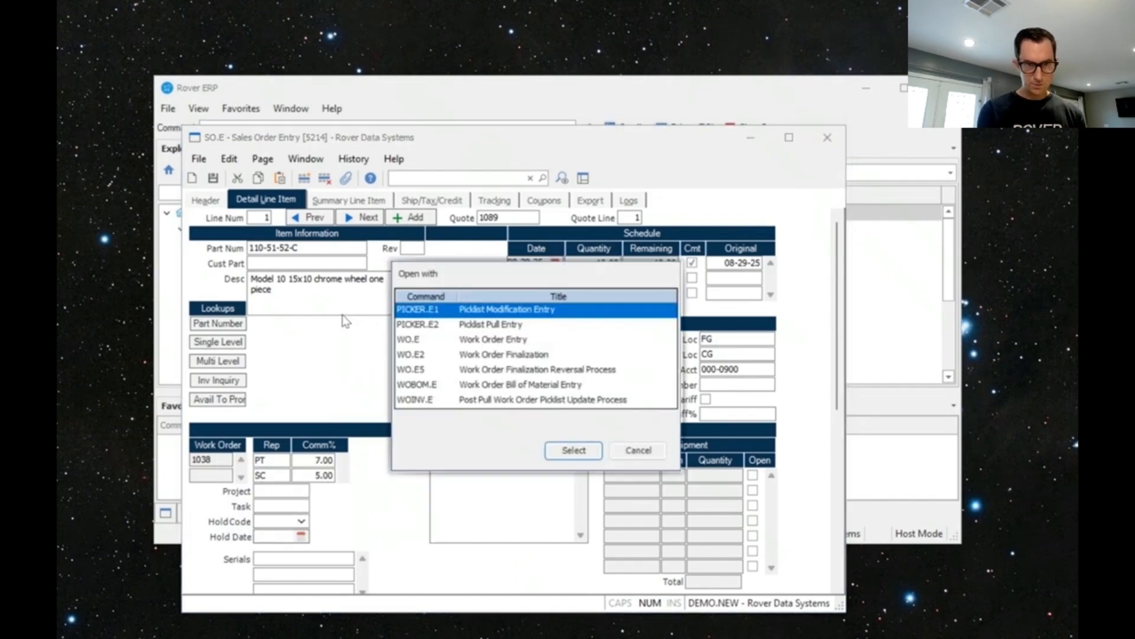
click(435, 339)
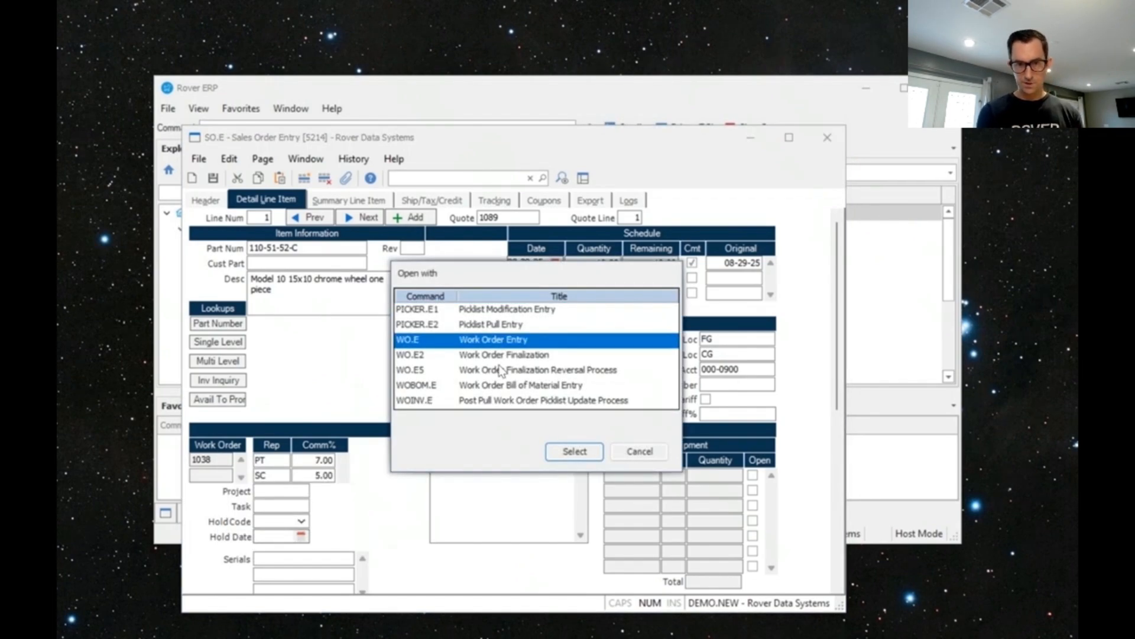
click(573, 451)
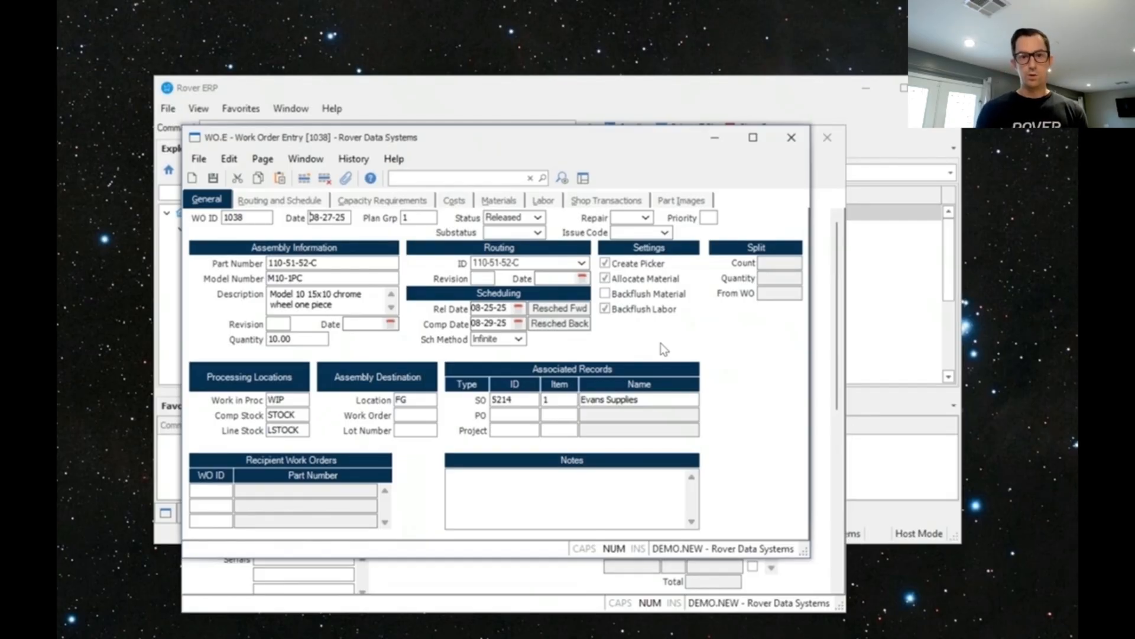
click(793, 138)
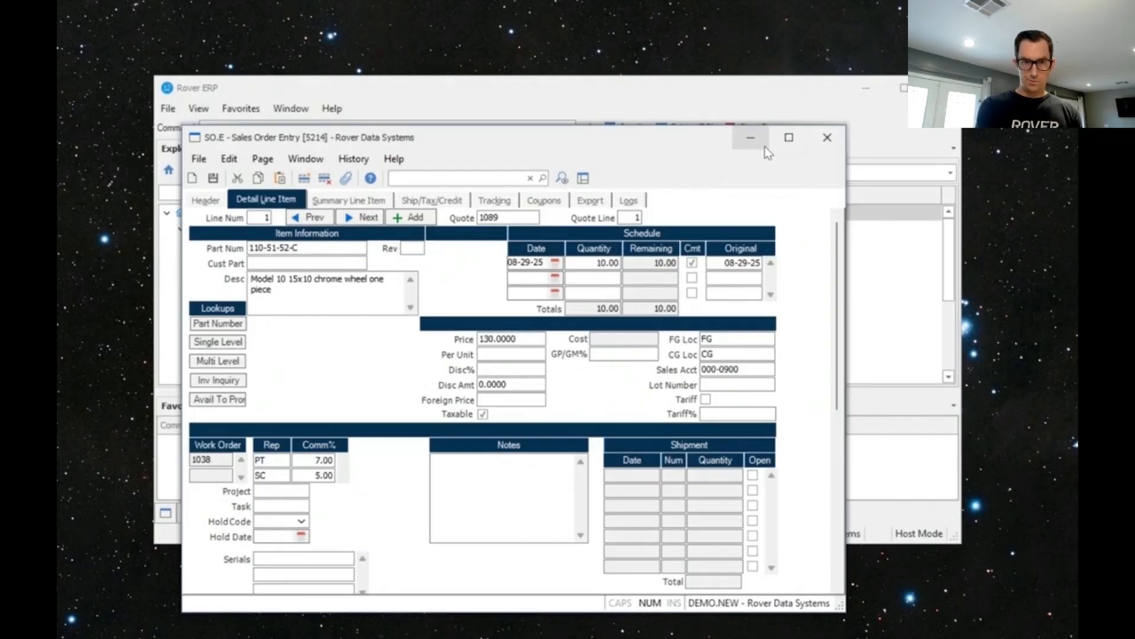
click(208, 201)
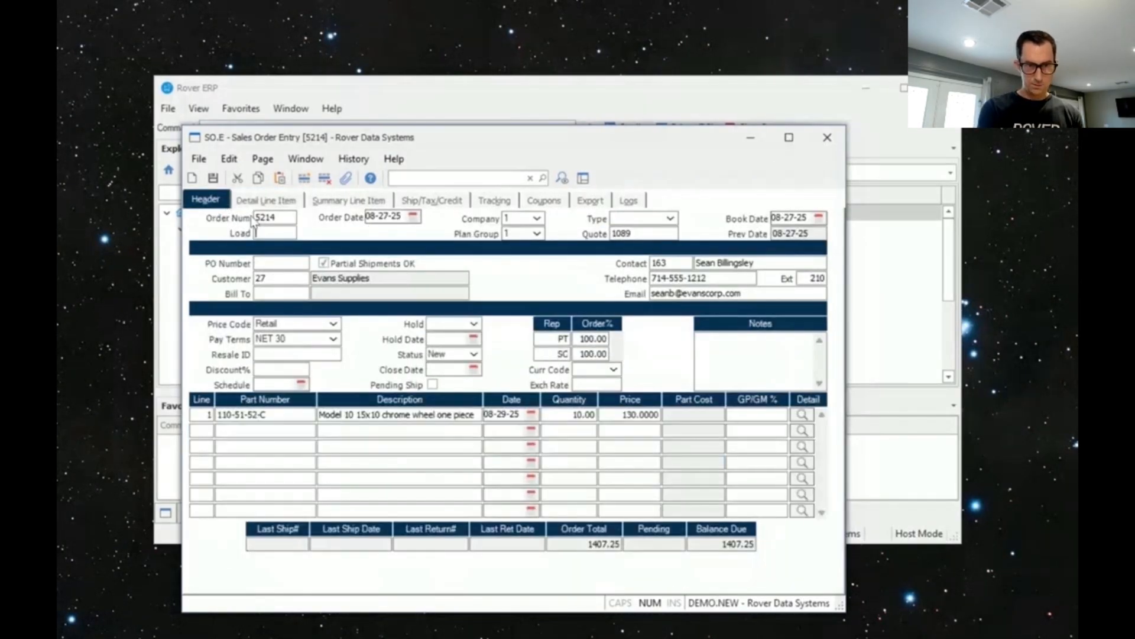
click(826, 137)
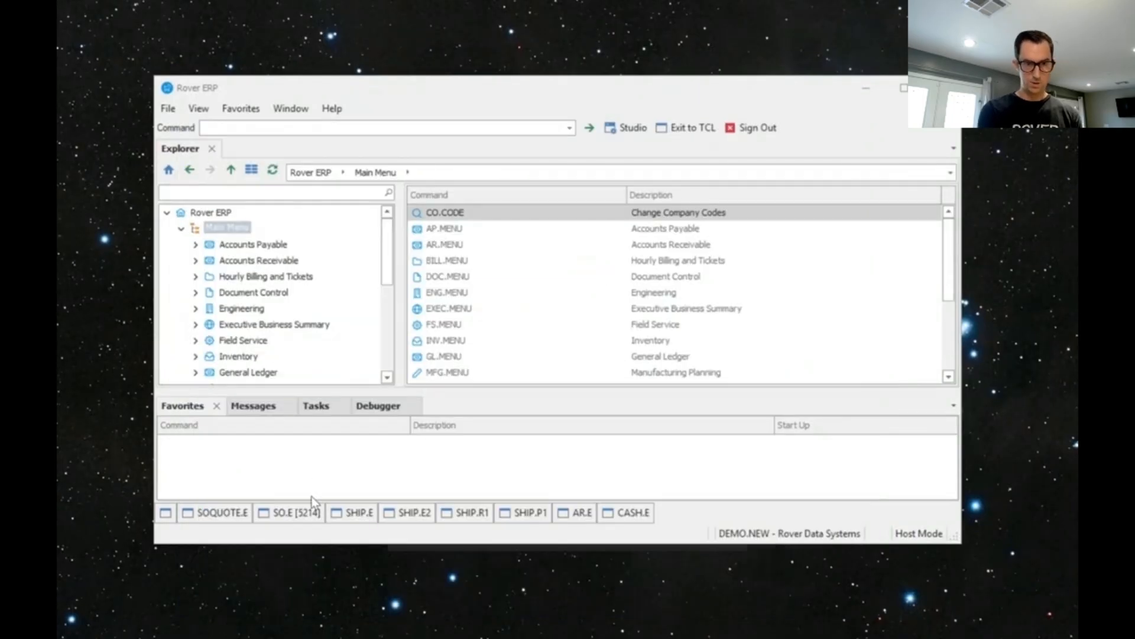
Open Shipment Entry and load the Evans Supplies sales order into a new shipment by its order number.
click(348, 518)
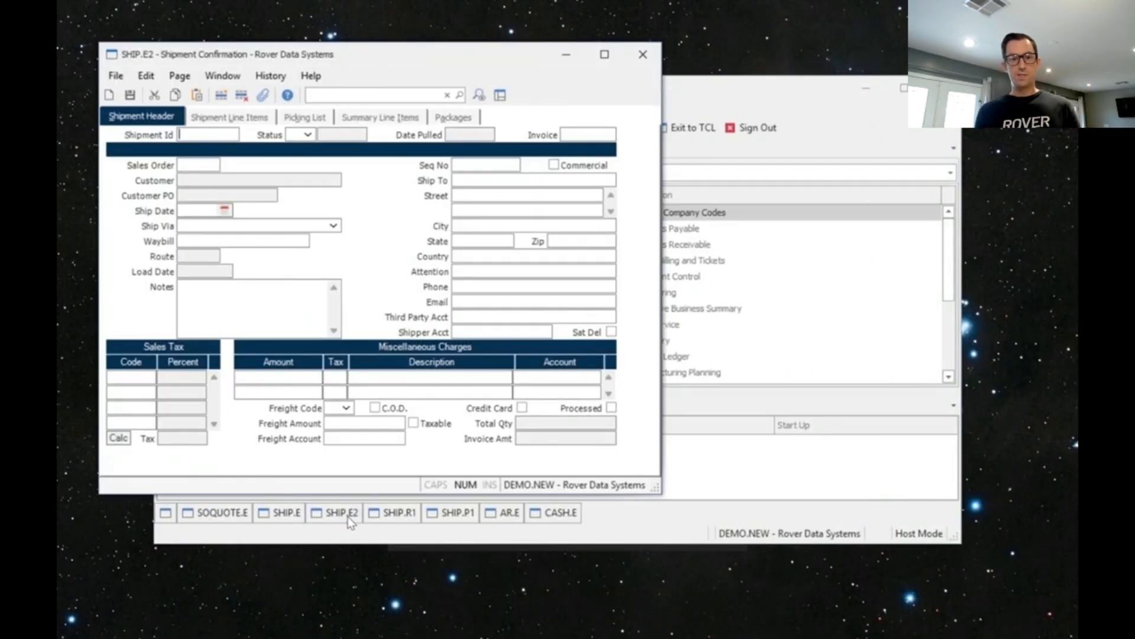
click(294, 515)
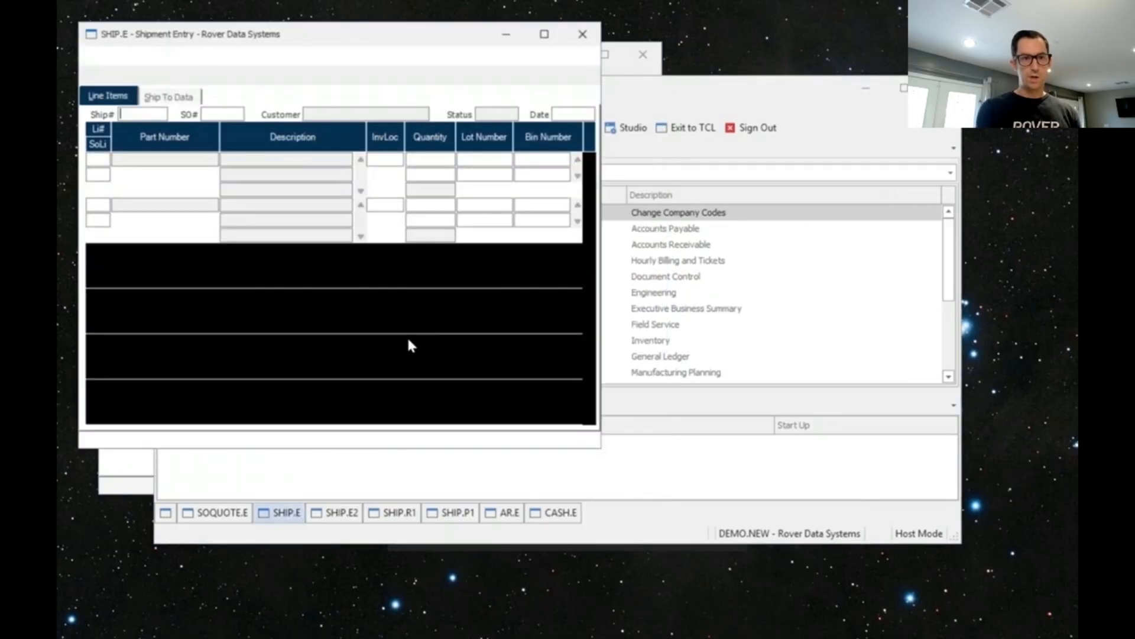
drag(394, 42, 639, 116)
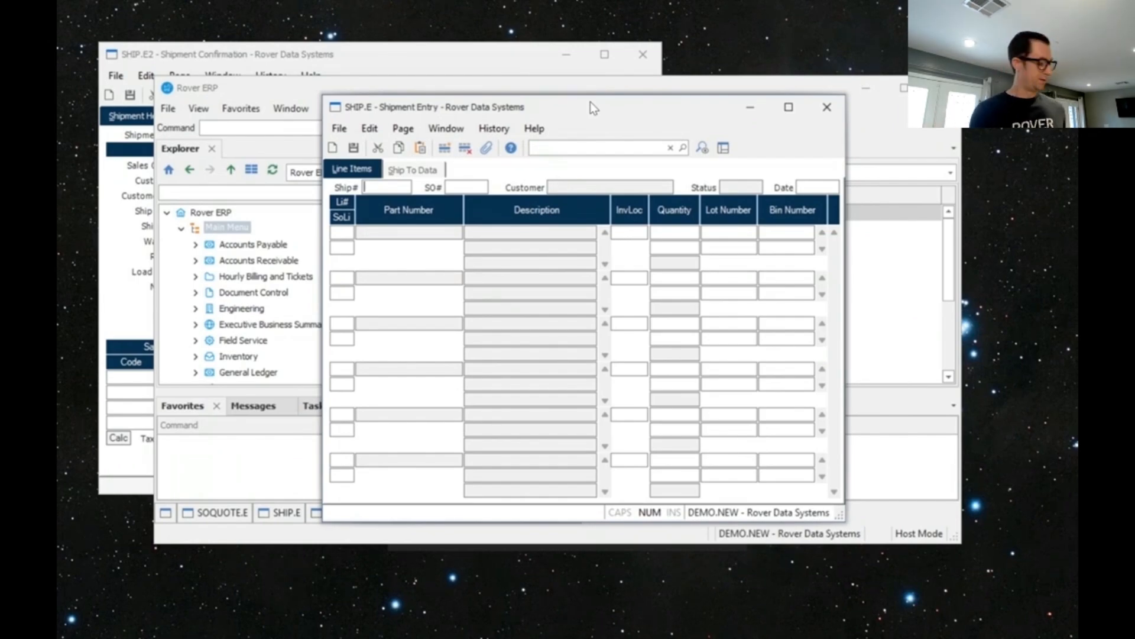
click(468, 186)
text(52134)
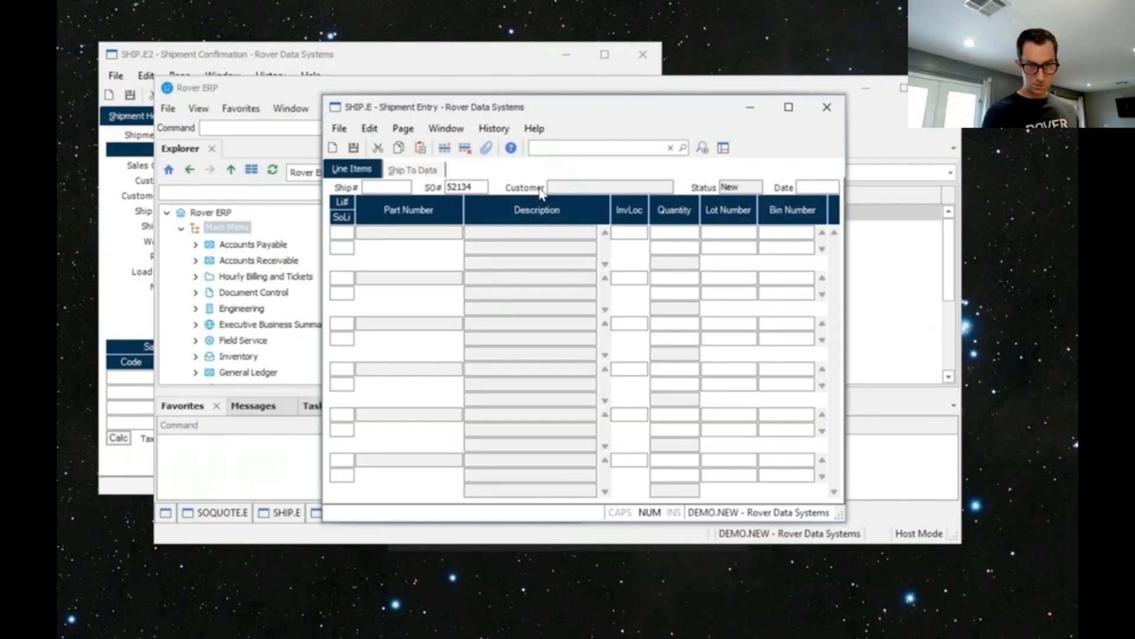
key(BackSpace)
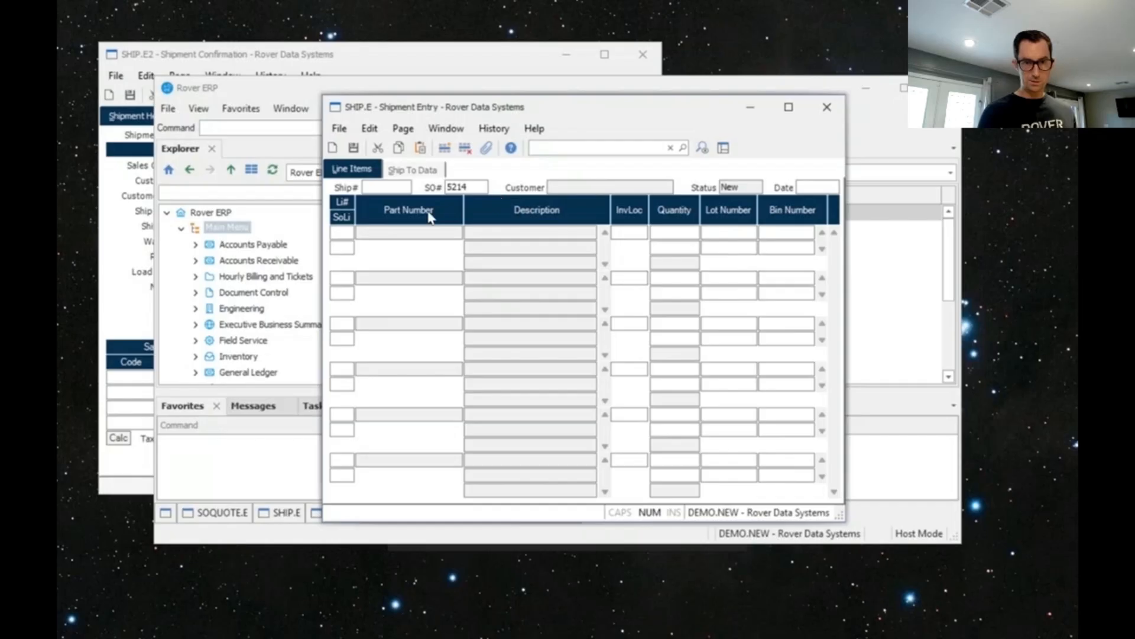
key(Tab)
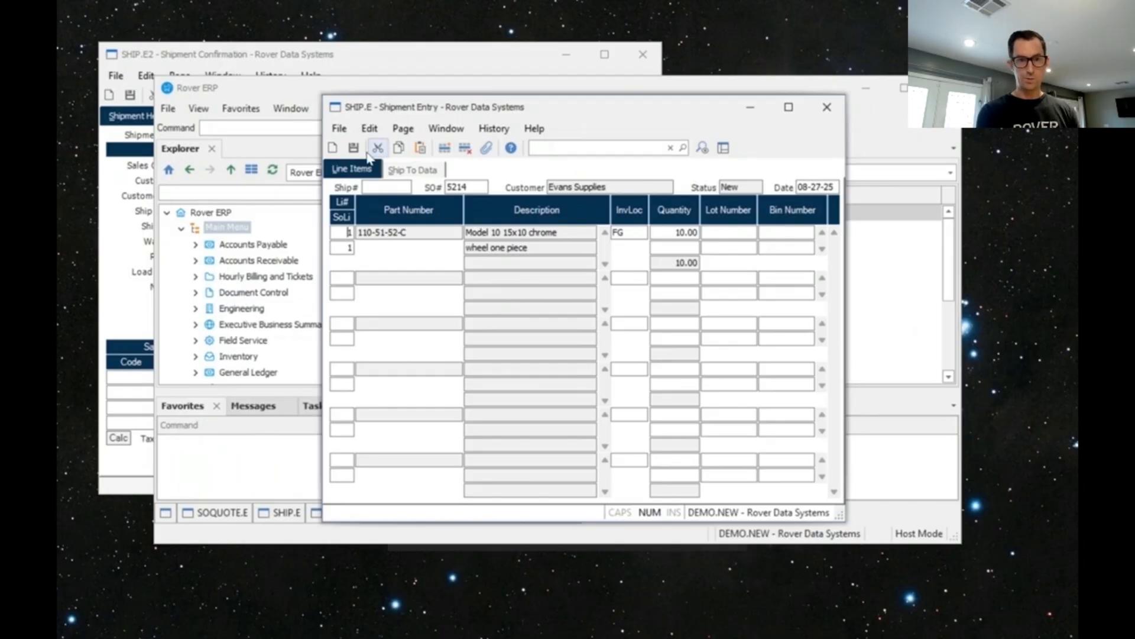
Save the new shipment without selecting a packing slip or pick list, and minimize Shipment Entry.
click(353, 149)
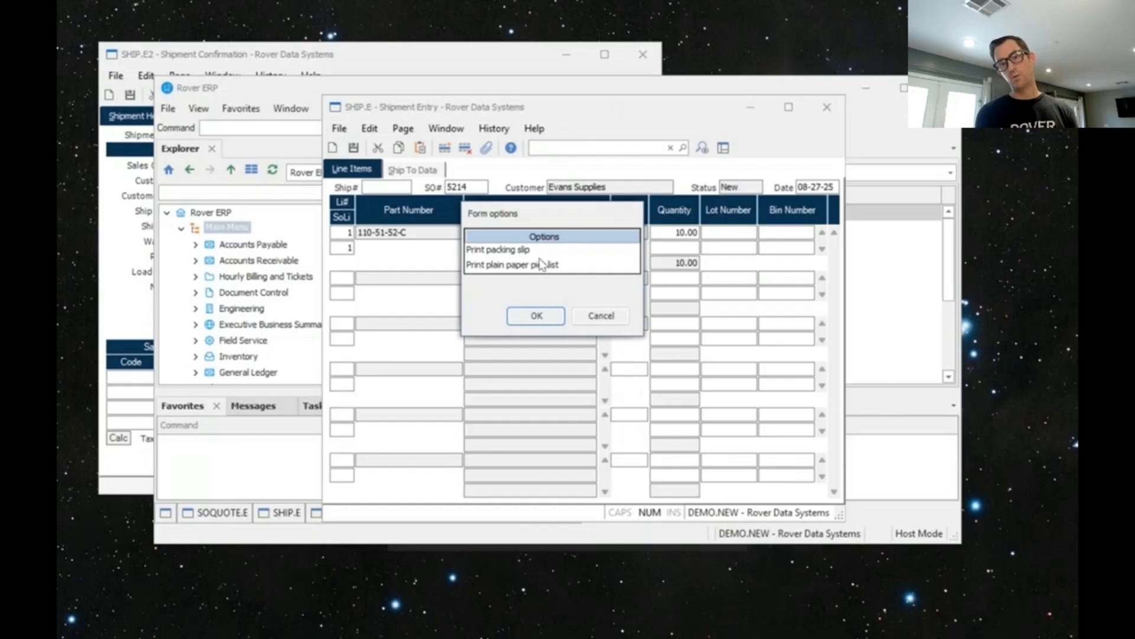
click(538, 316)
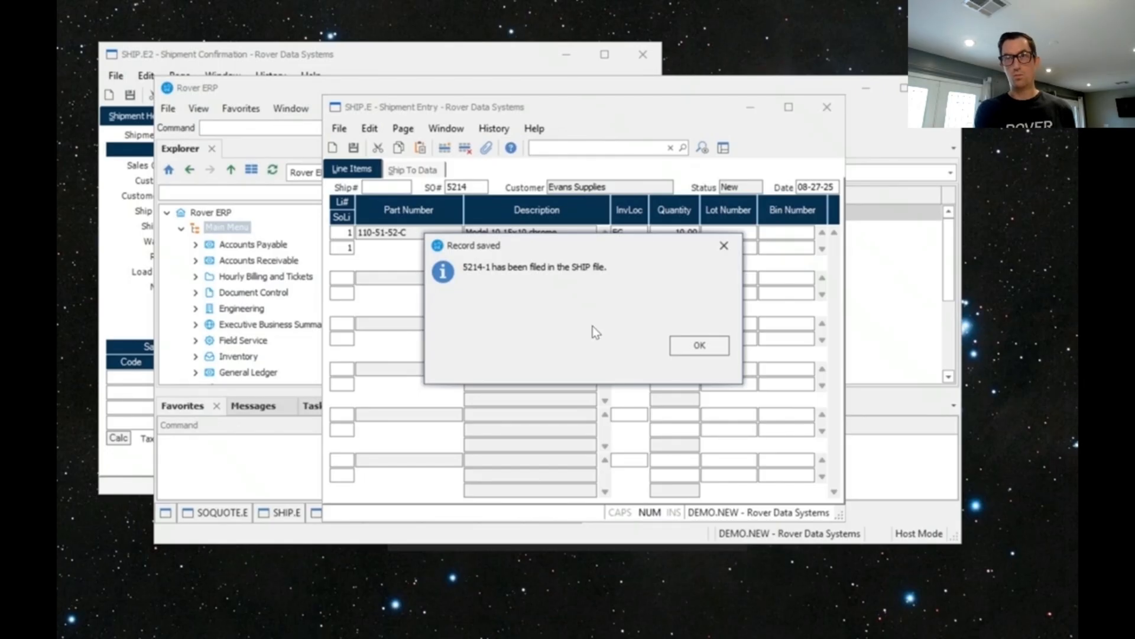
click(678, 346)
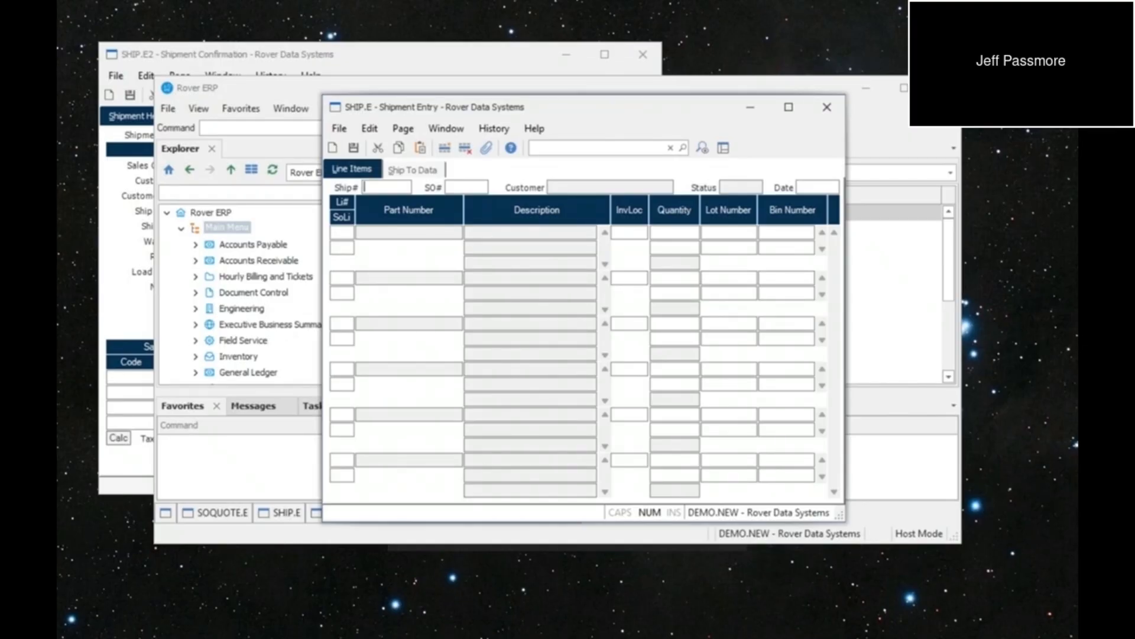
click(751, 109)
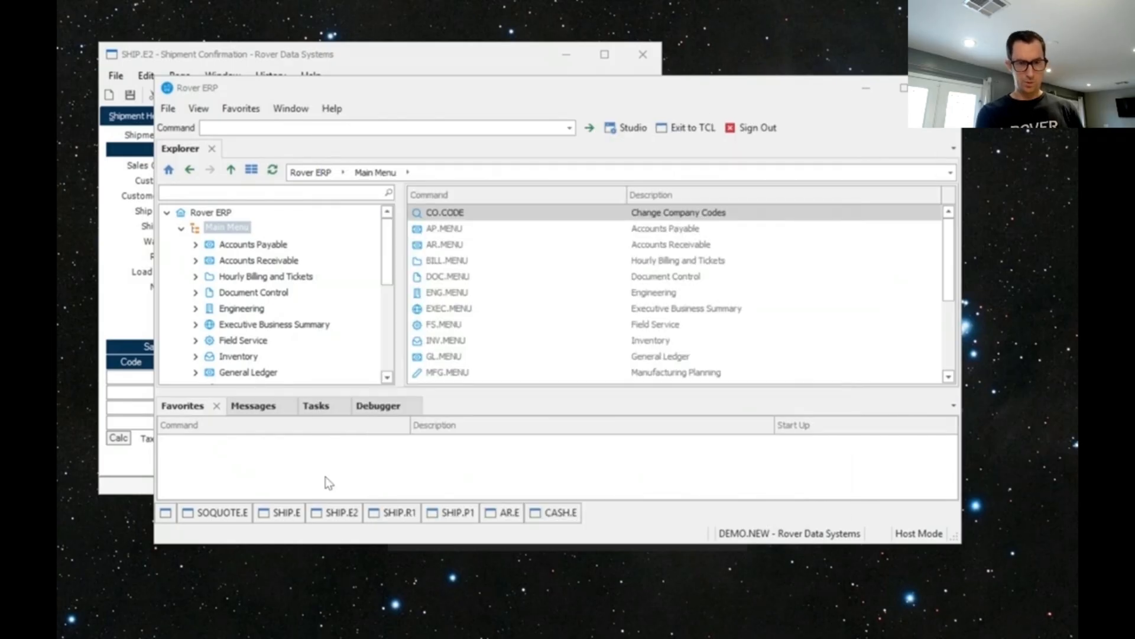
Bring up Shipment Confirmation and load the new Evans Supplies shipment by its shipment ID.
click(339, 515)
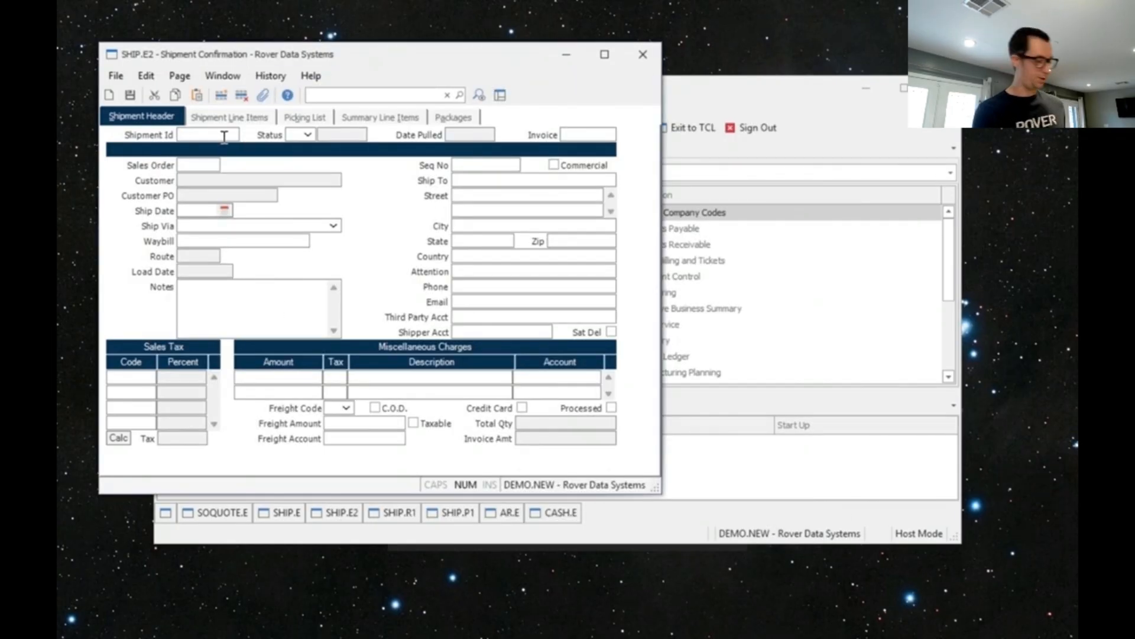
text(51214-1)
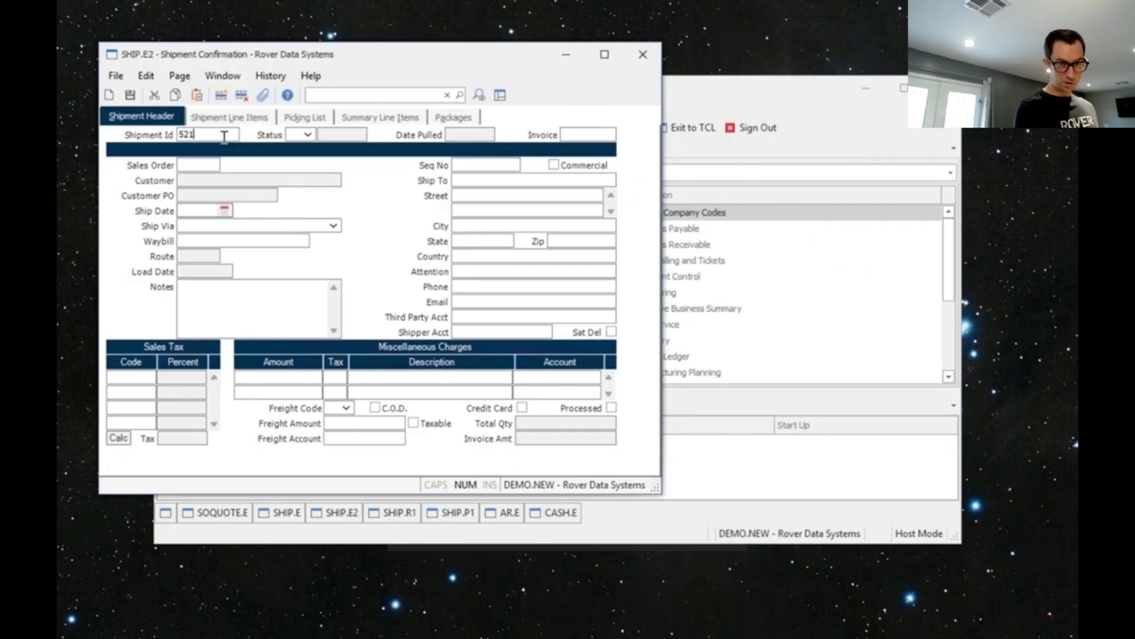
key(Return)
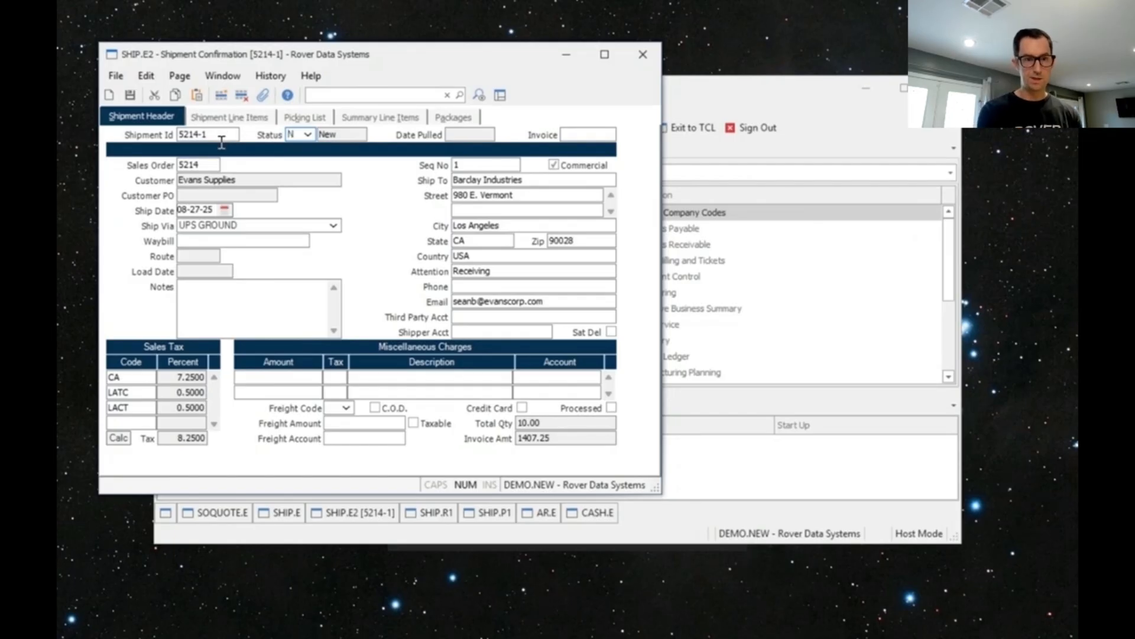
drag(284, 60, 296, 70)
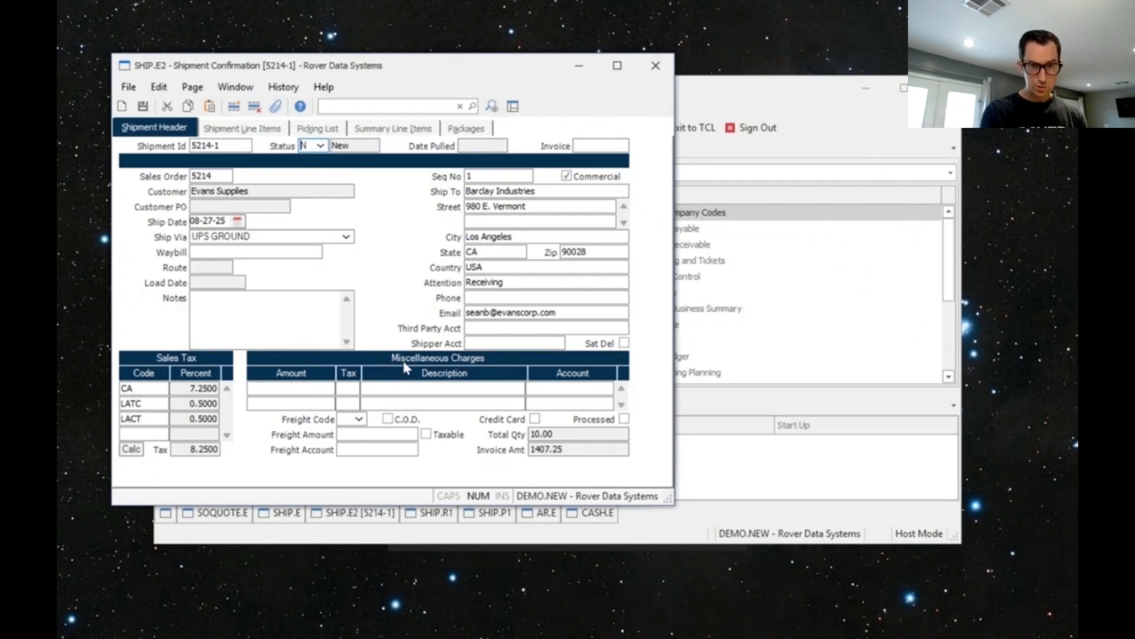
Set the shipment's status to S - Shipped and check its line item details.
click(320, 146)
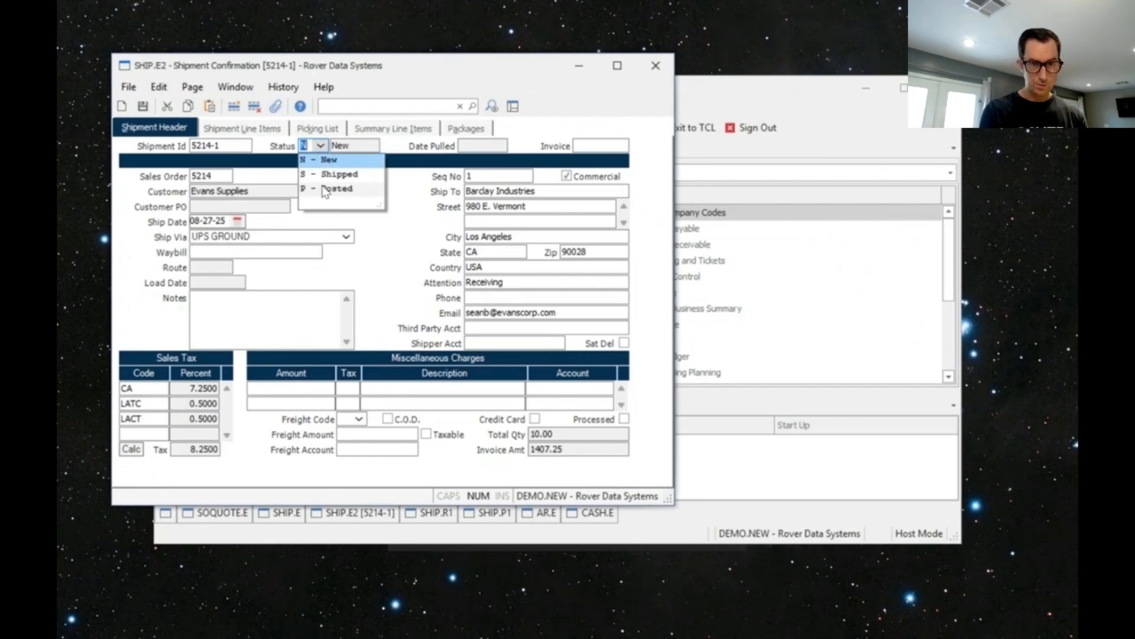
click(338, 174)
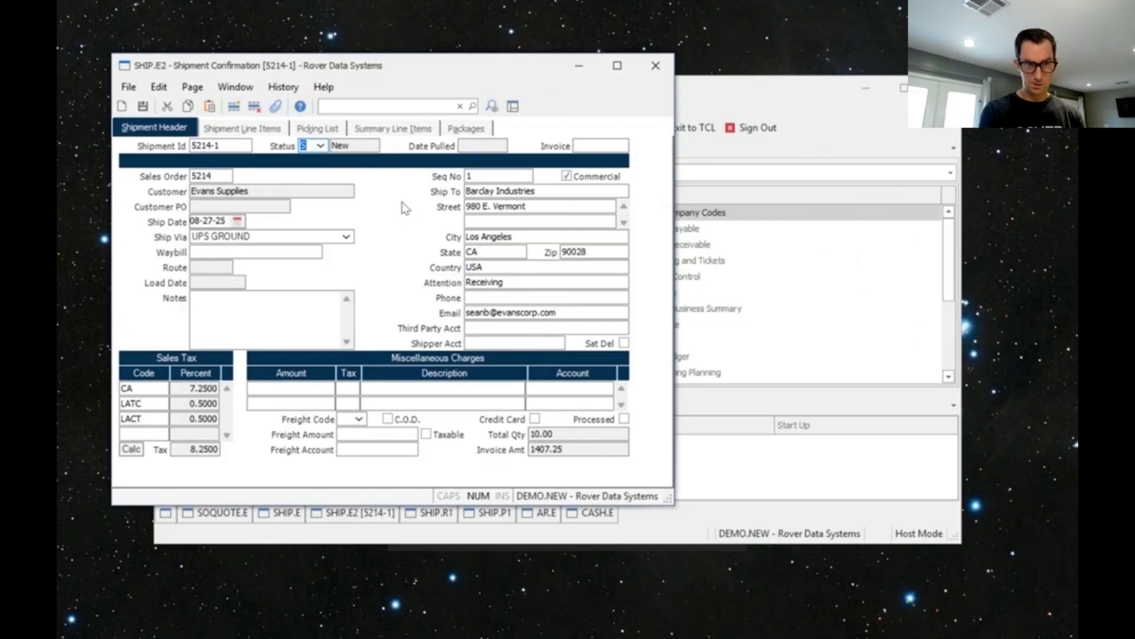
click(256, 132)
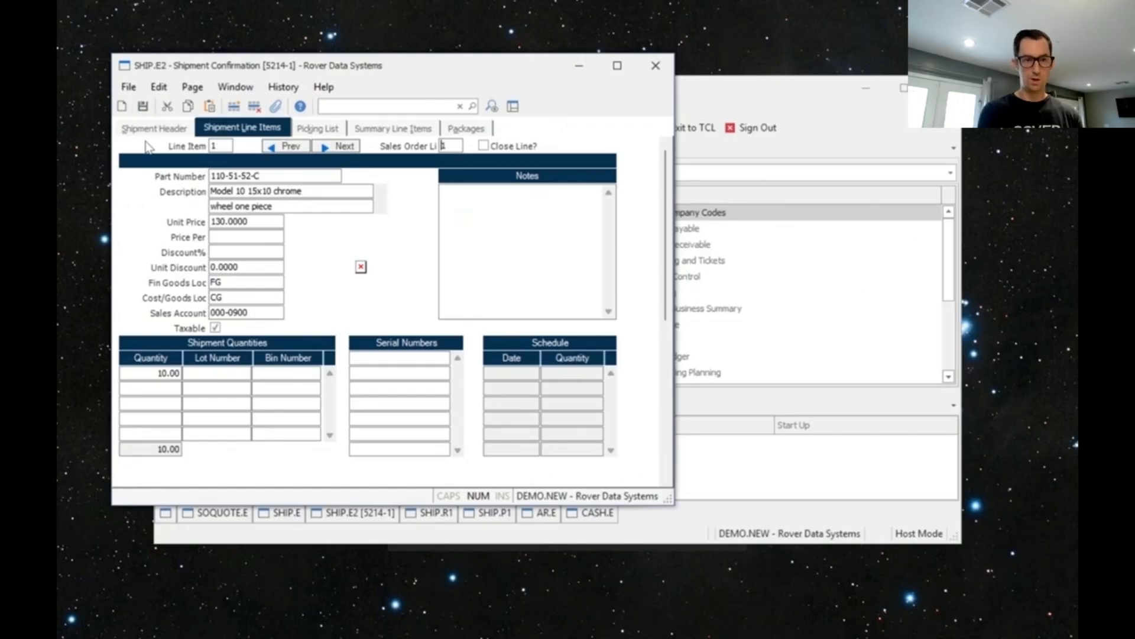
Save the shipment confirmation without selecting any invoice or packing slip forms.
click(144, 107)
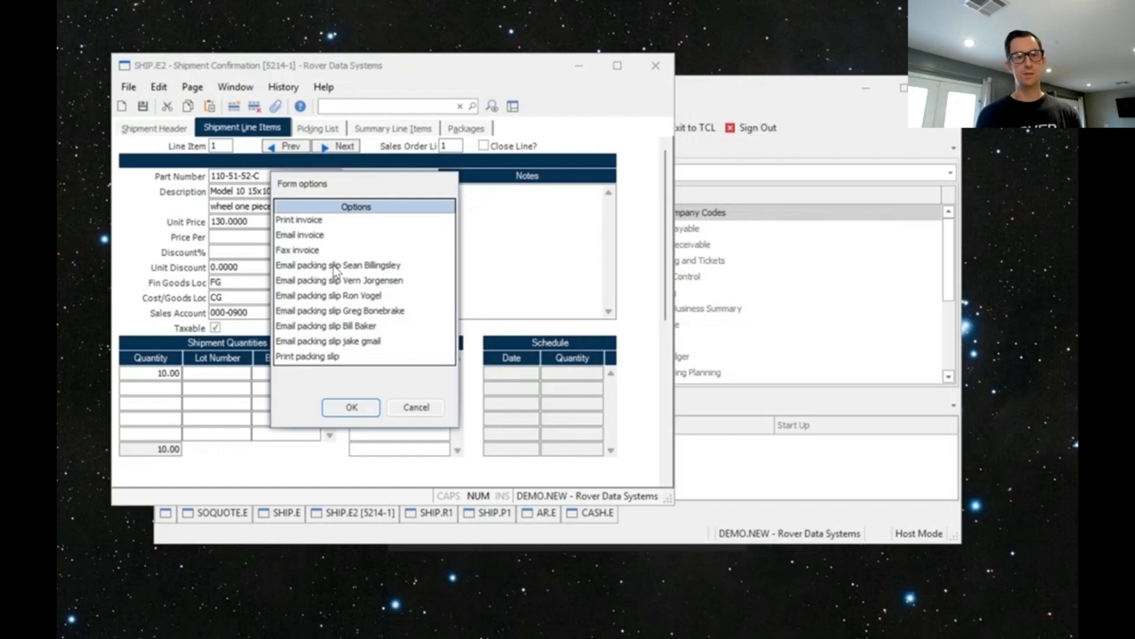
click(350, 408)
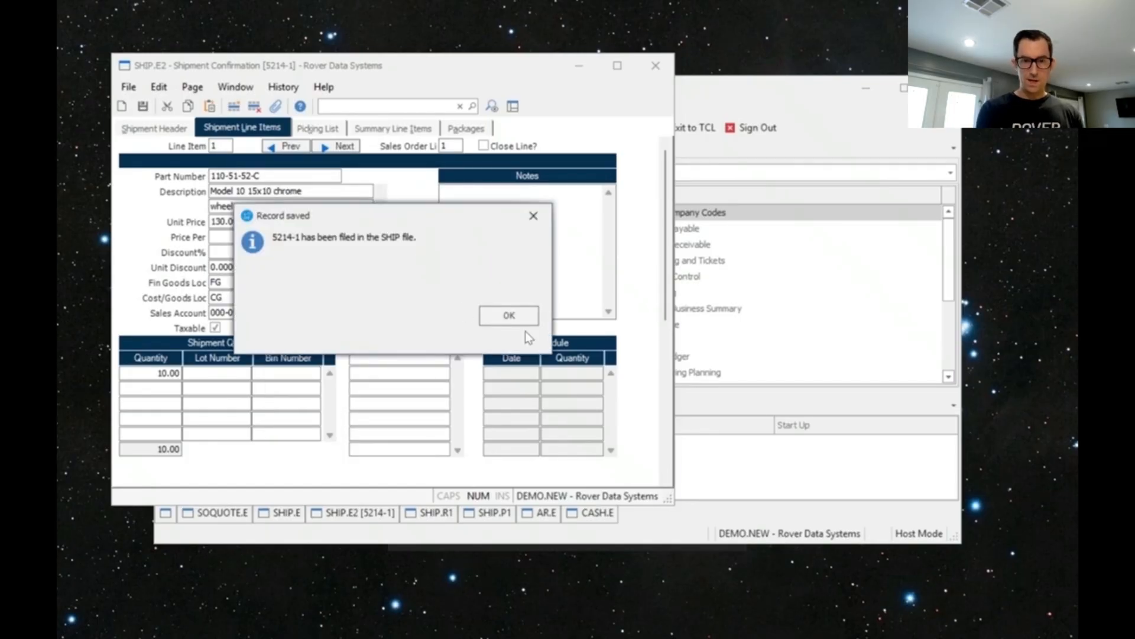
click(509, 315)
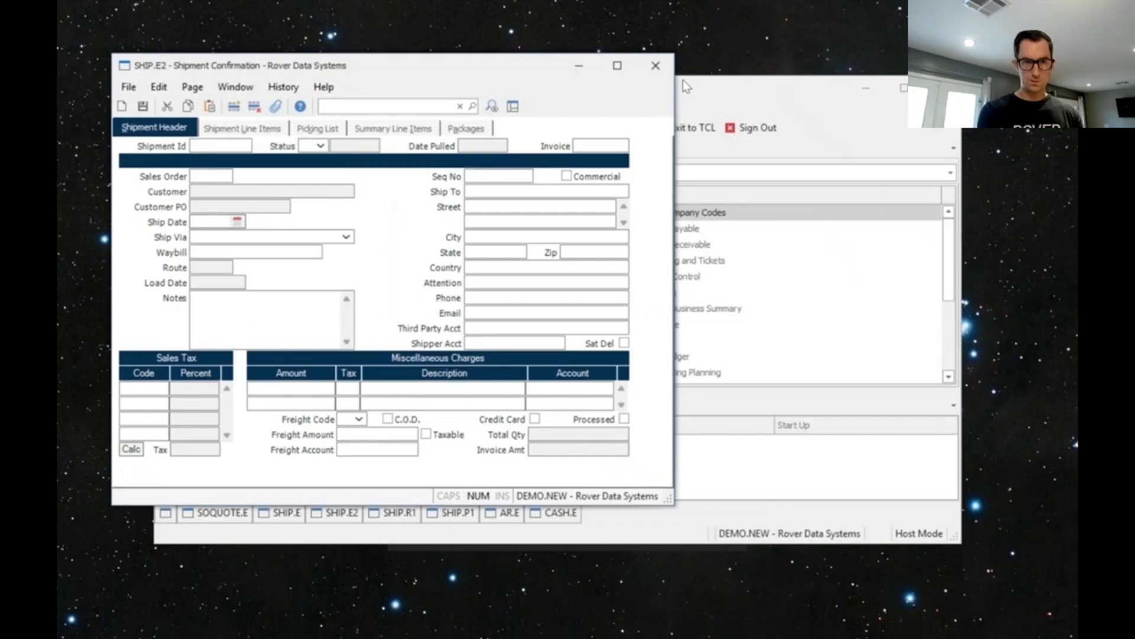
Run Post Shipments for the confirmed shipment's ID with an on-screen preview, and select the created invoice number in the report.
click(688, 86)
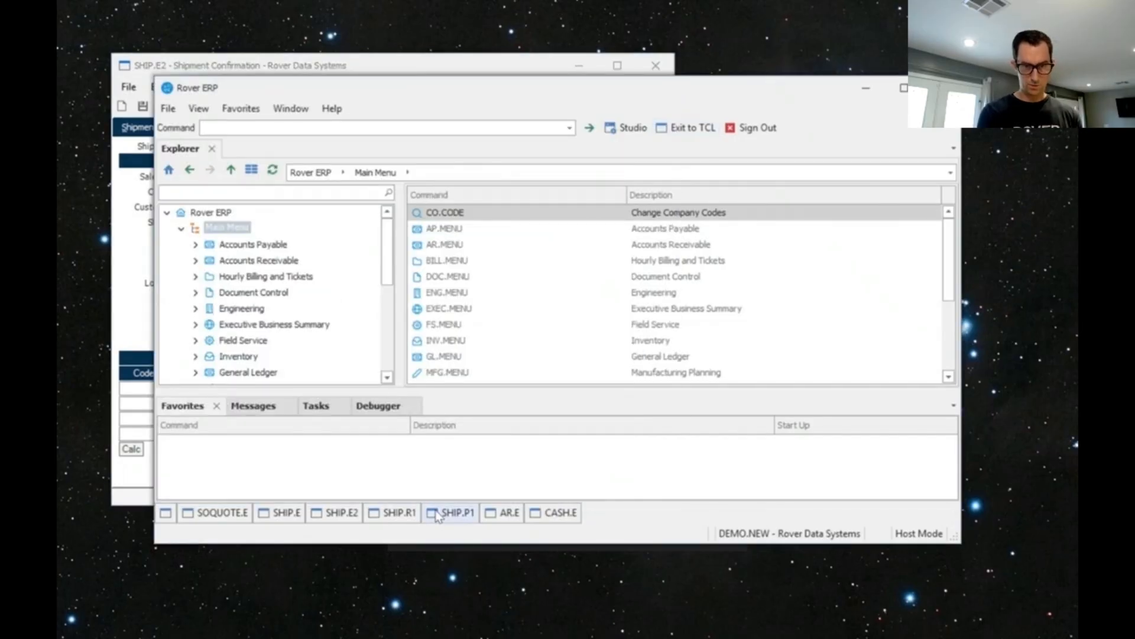
click(400, 513)
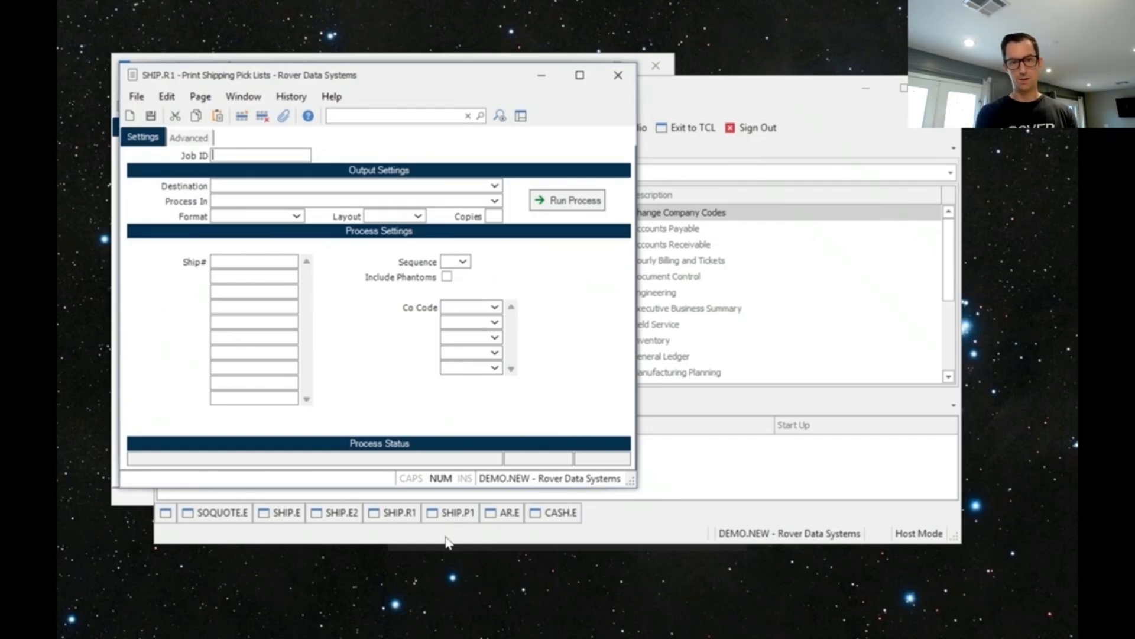
click(453, 512)
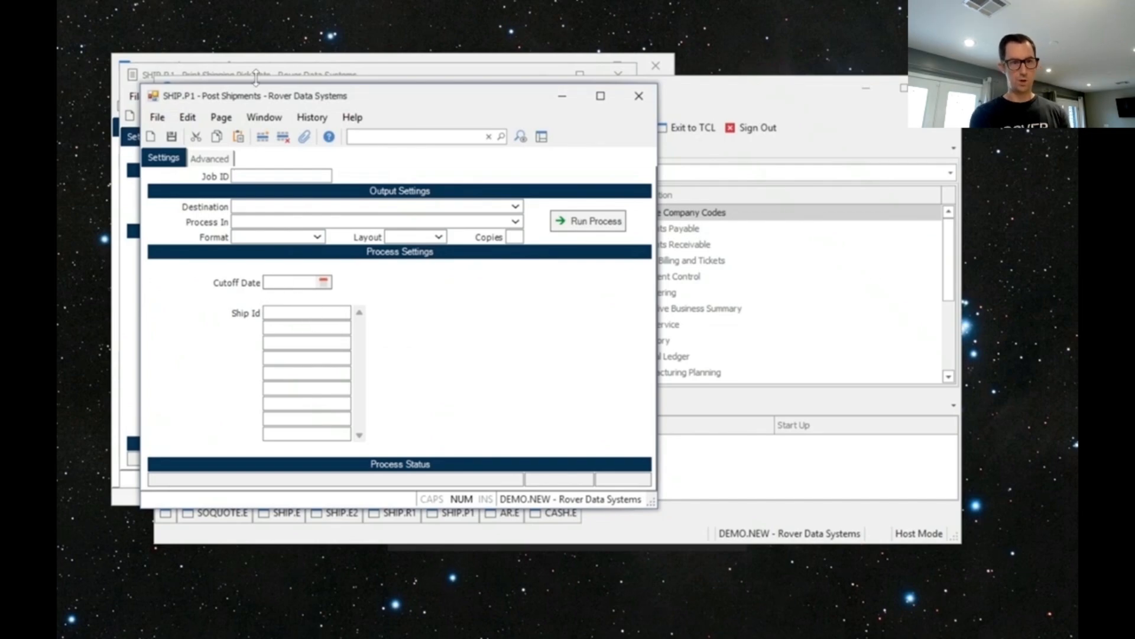
text(5214-1)
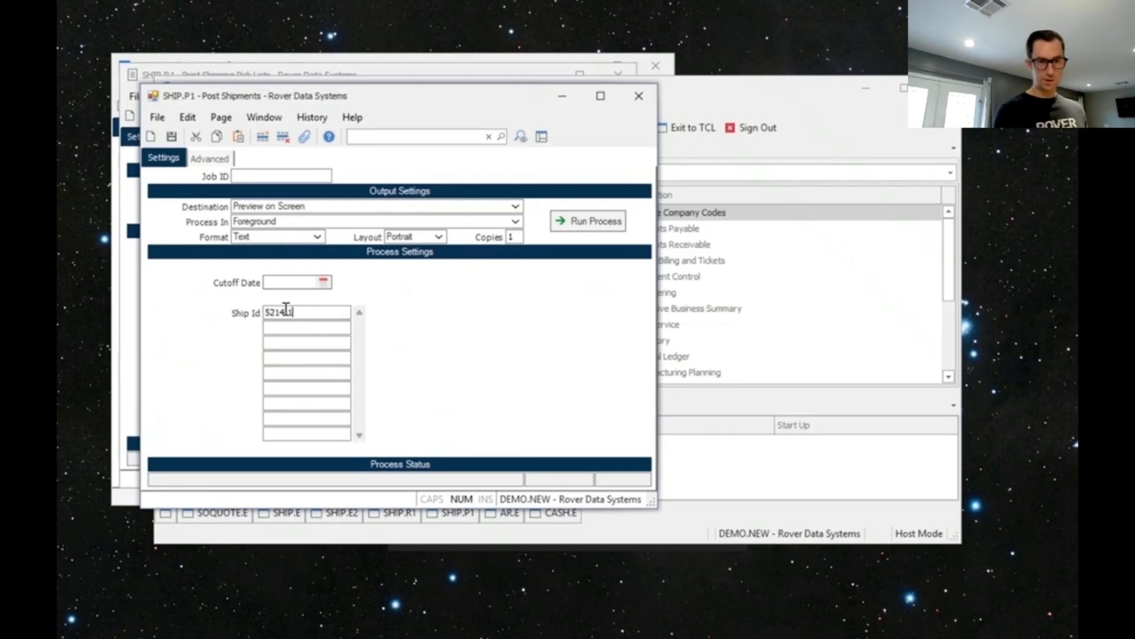
click(599, 223)
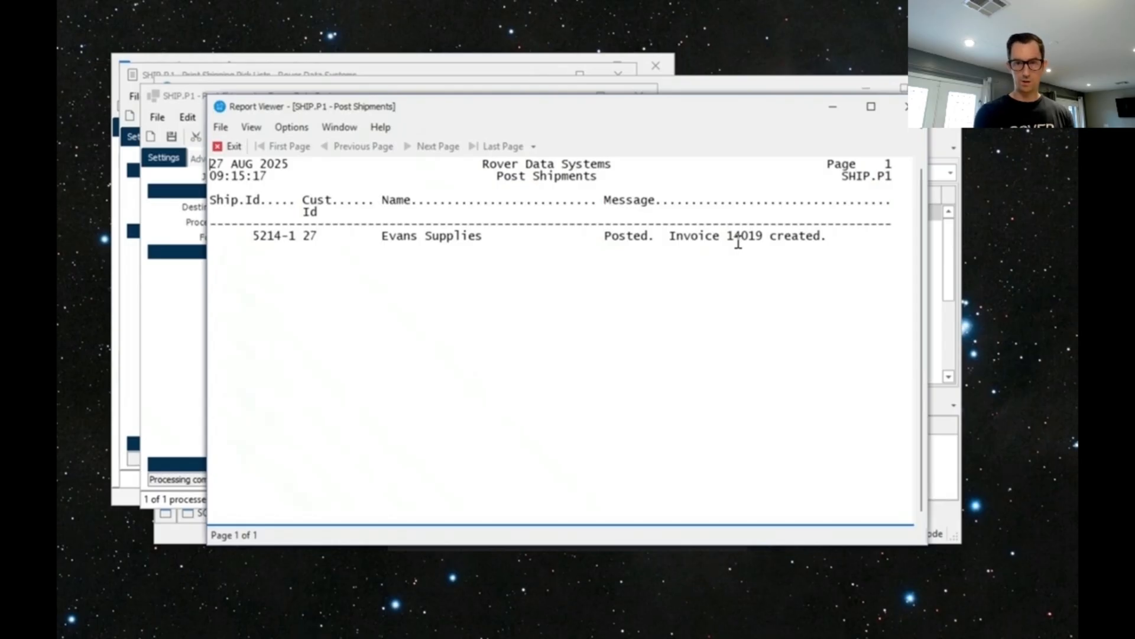
mouse_move(735, 237)
mouse_down()
mouse_move(753, 237)
mouse_move(729, 238)
mouse_up()
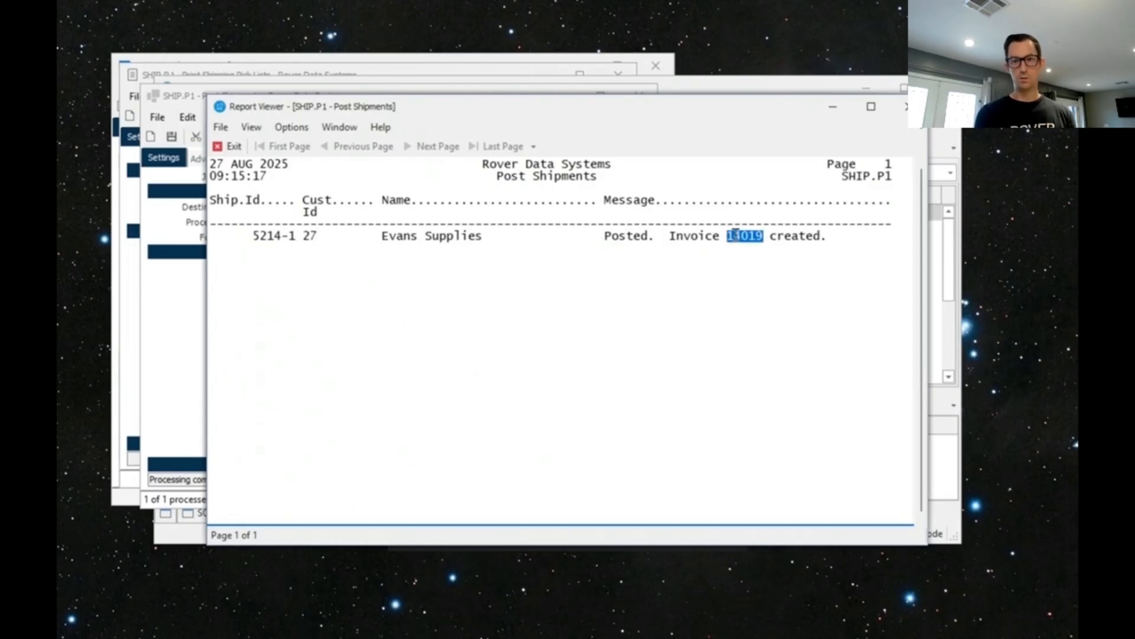
Copy the created invoice number from the Post Shipments report and close the report viewer.
right_click(735, 235)
click(650, 290)
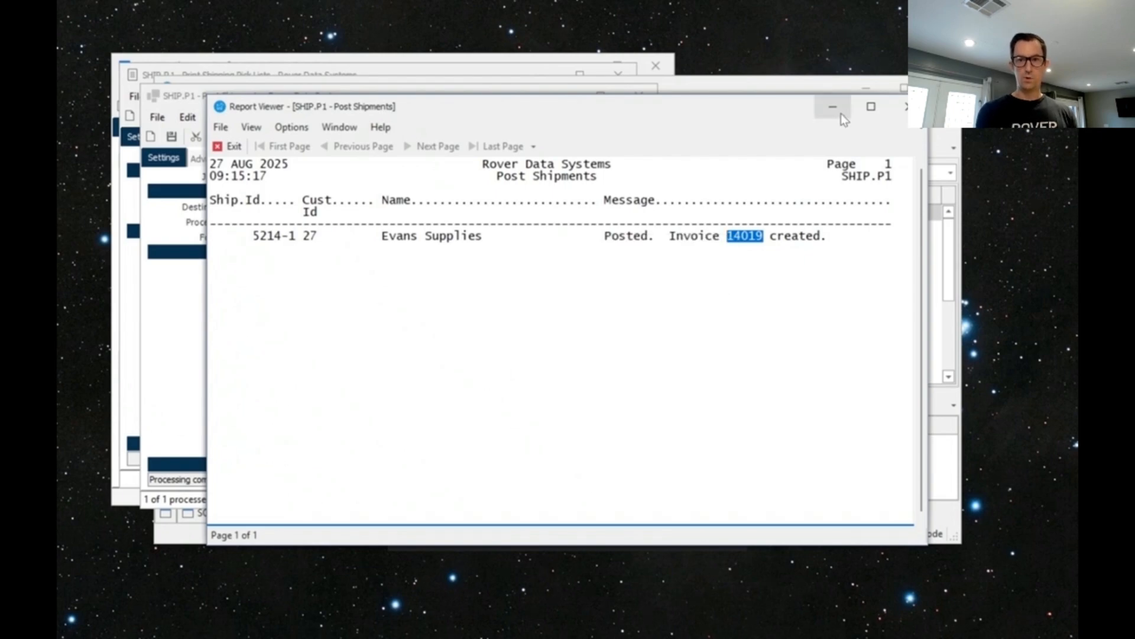
click(906, 107)
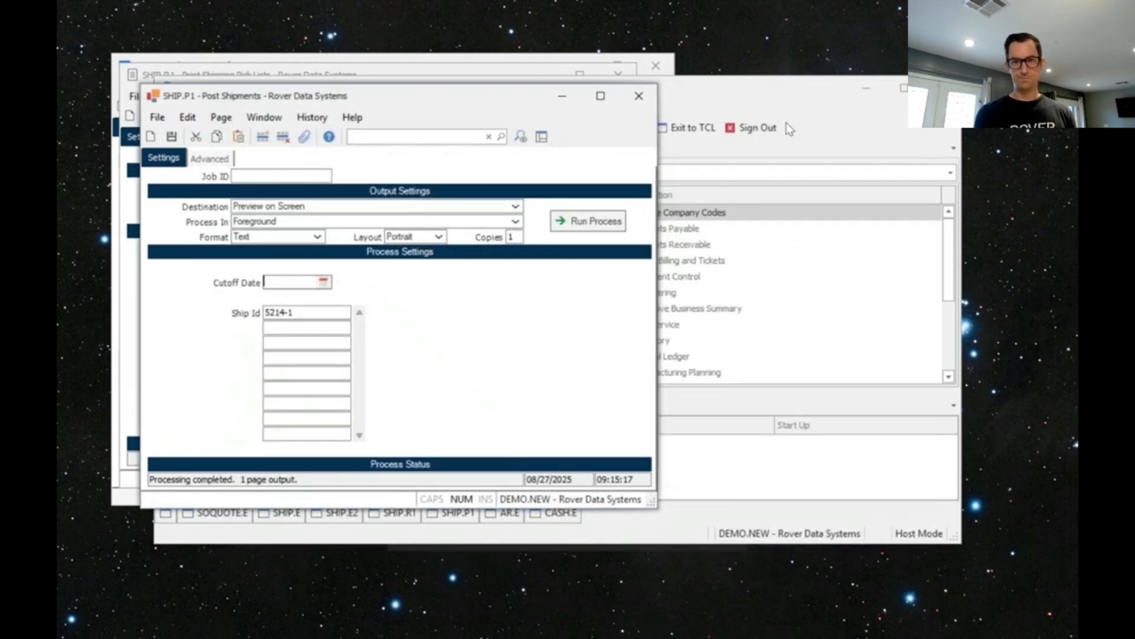
Bring up A/R Entry and load the new Evans Supplies invoice by its invoice number.
click(724, 100)
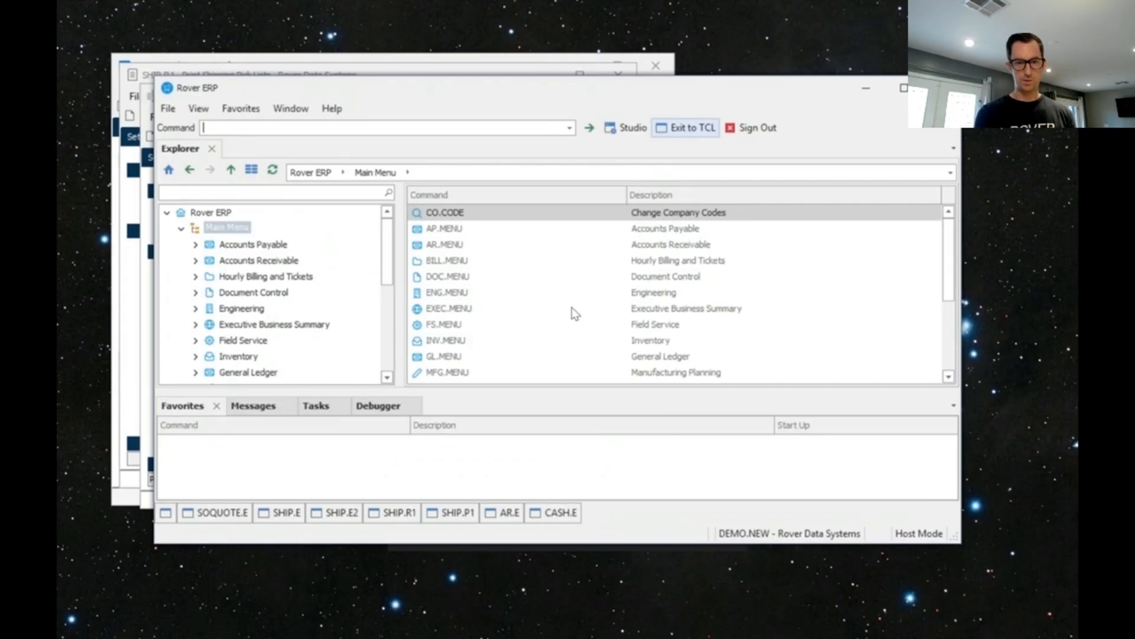
click(501, 512)
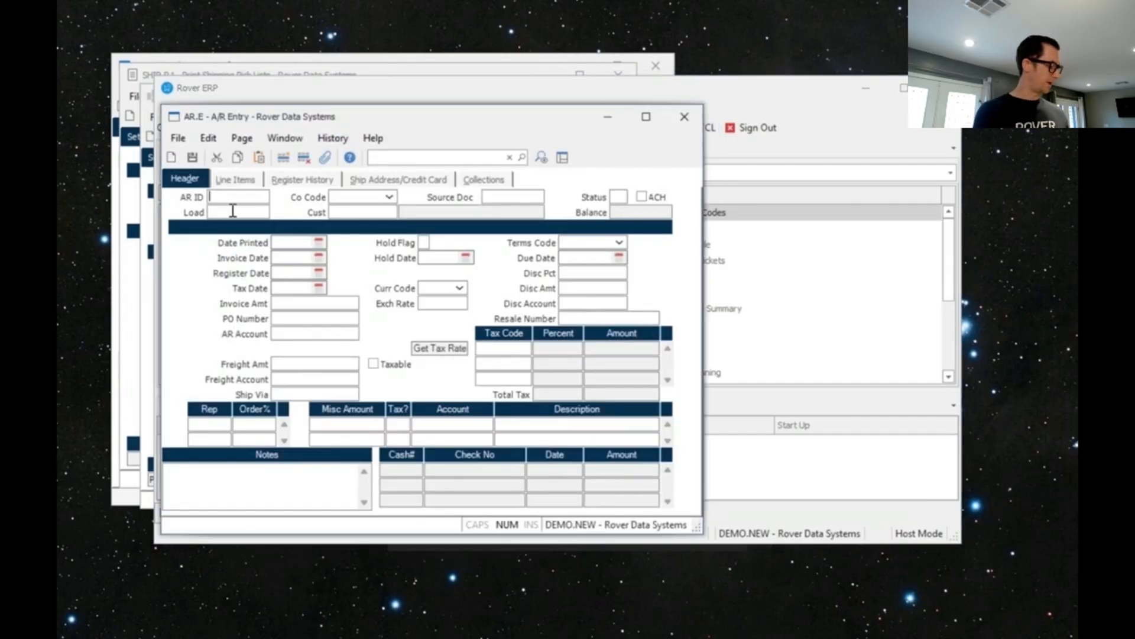
text(14019)
key(Return)
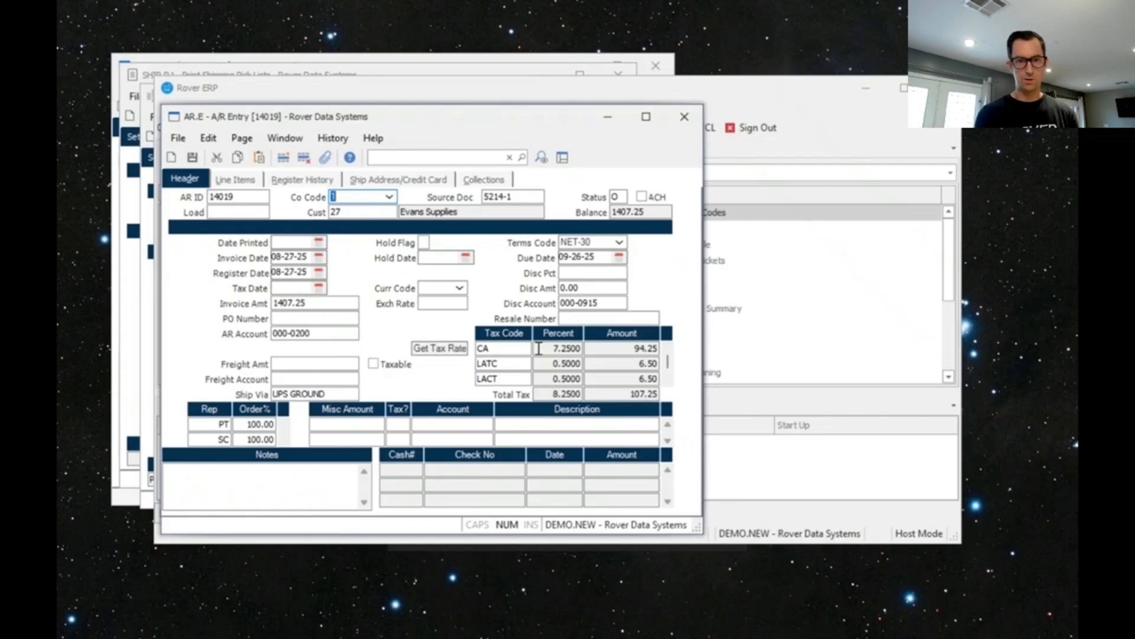
Check the invoice's line items, register history and collections details, including the collection status choices.
click(241, 185)
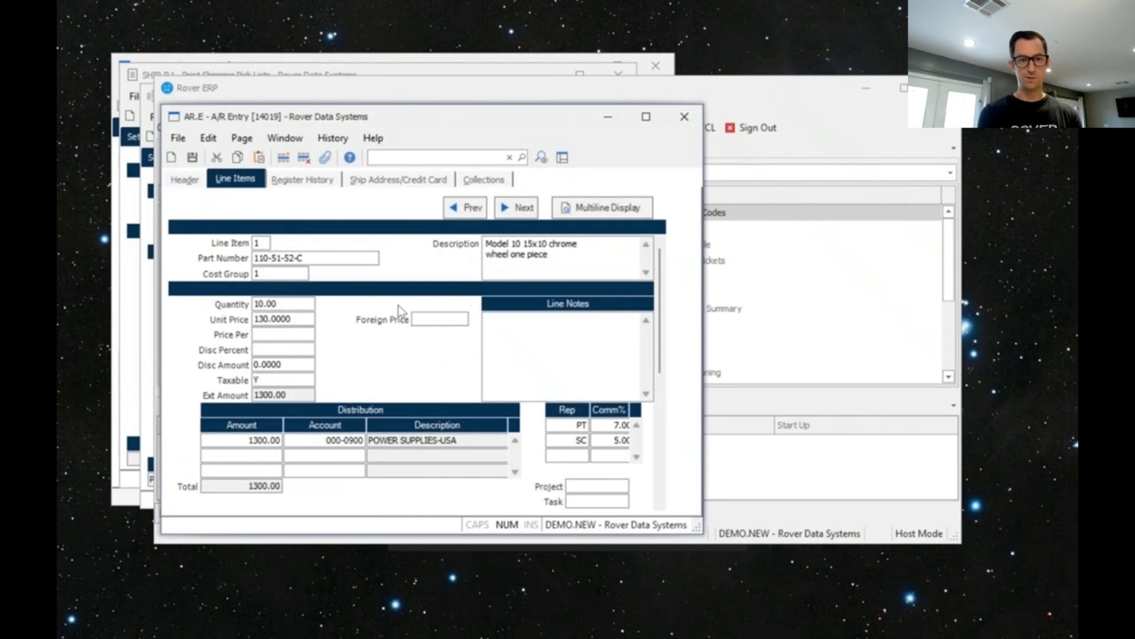
click(316, 183)
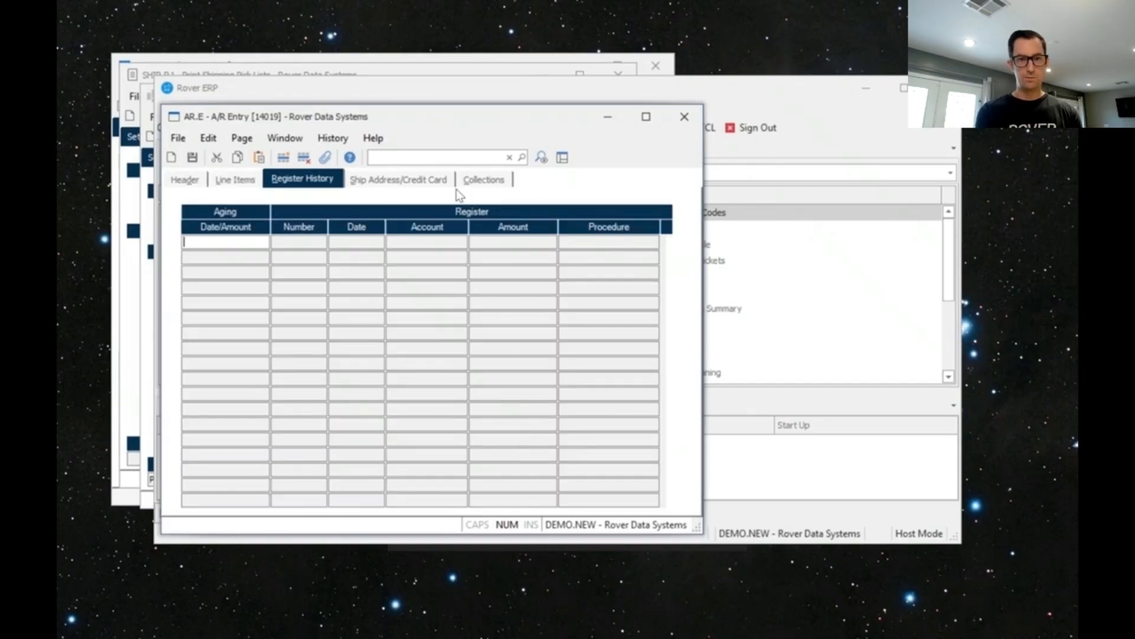
click(480, 179)
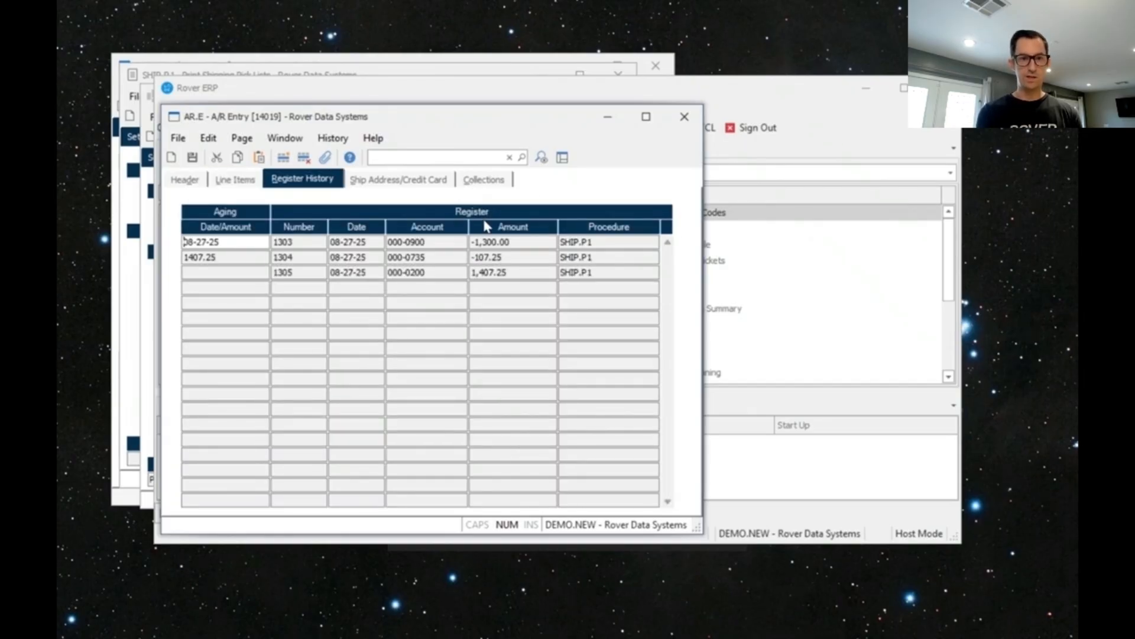
click(328, 217)
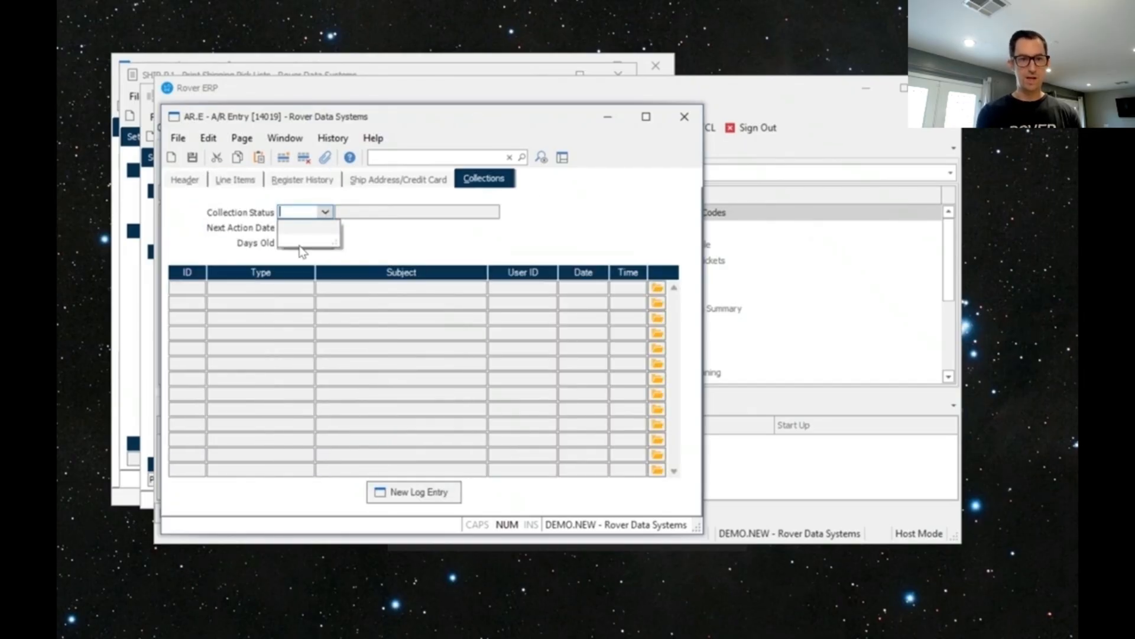
click(326, 231)
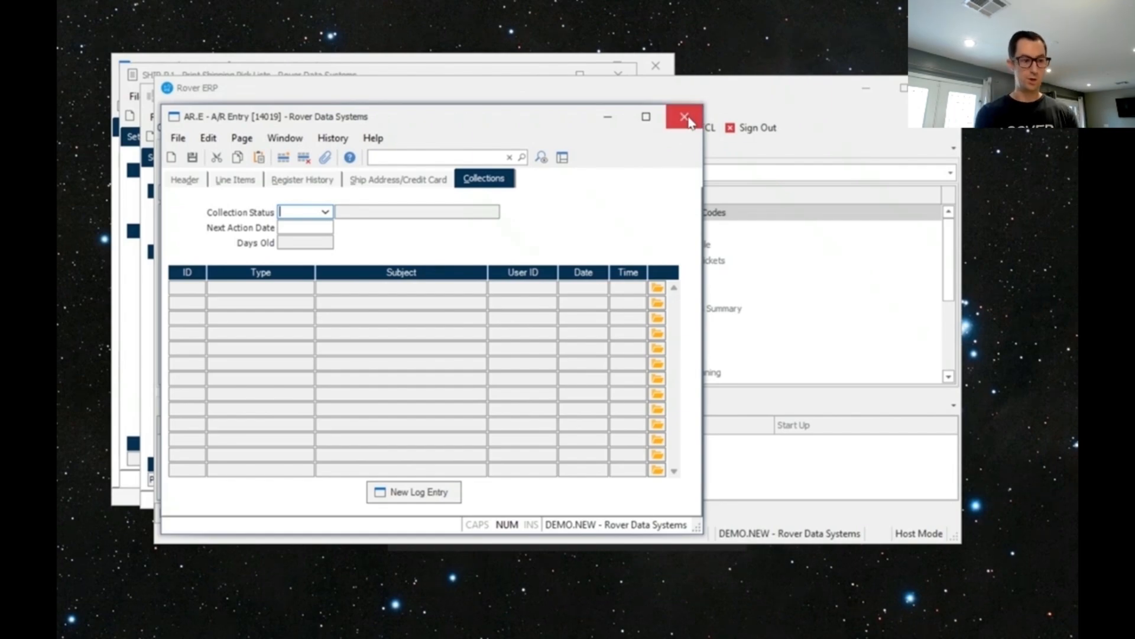
Return to the main Rover ERP window and bring up Enter A/R Cash.
click(764, 104)
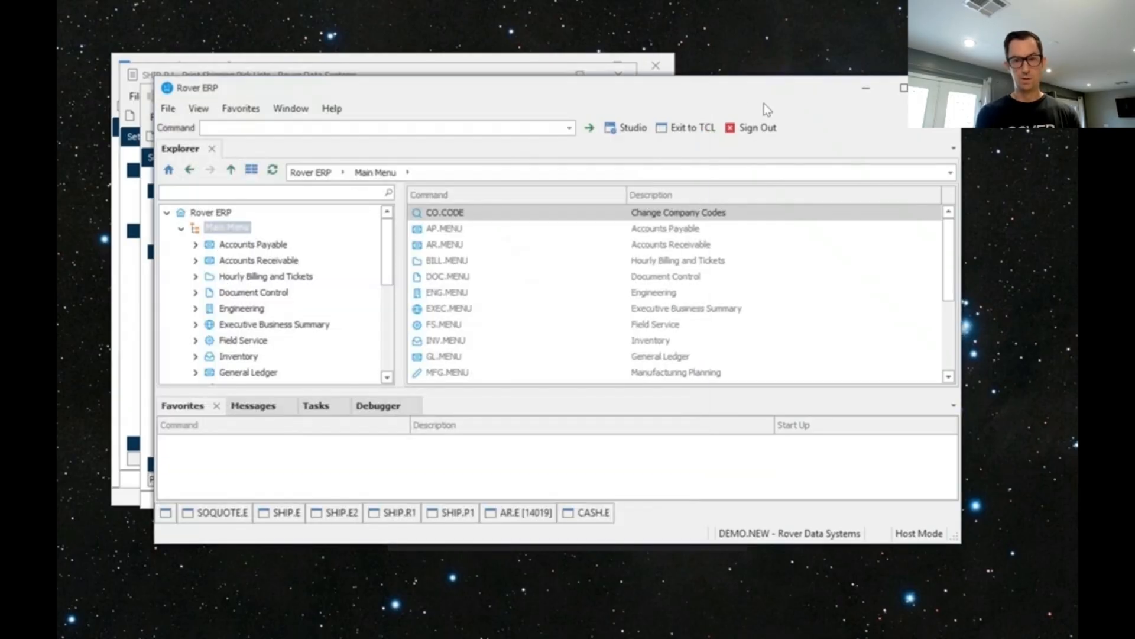
click(588, 512)
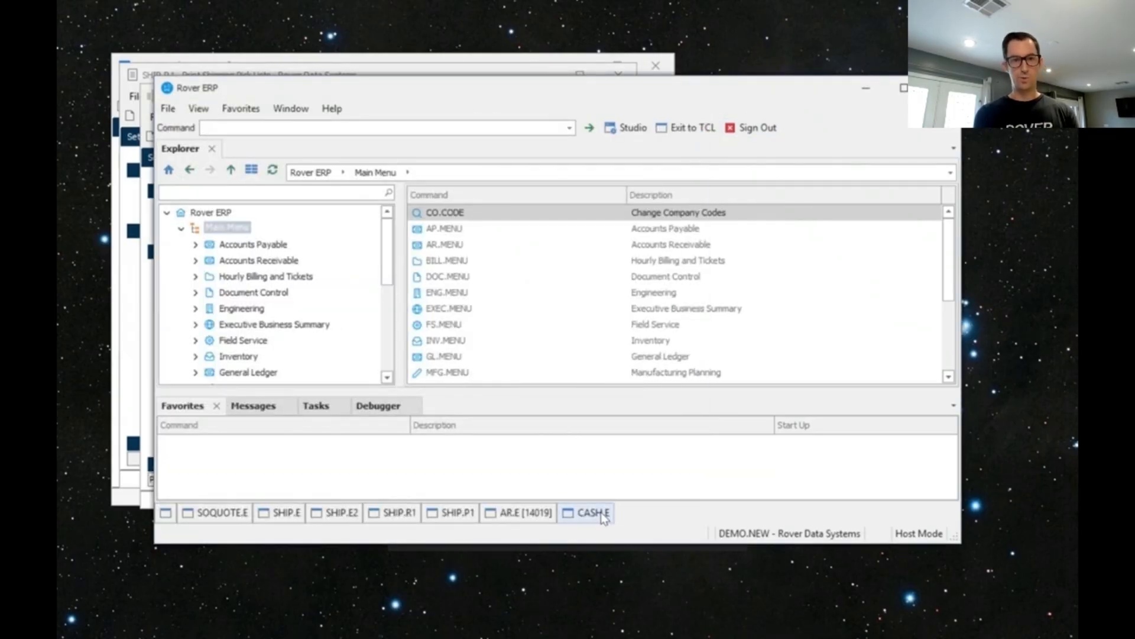
click(589, 512)
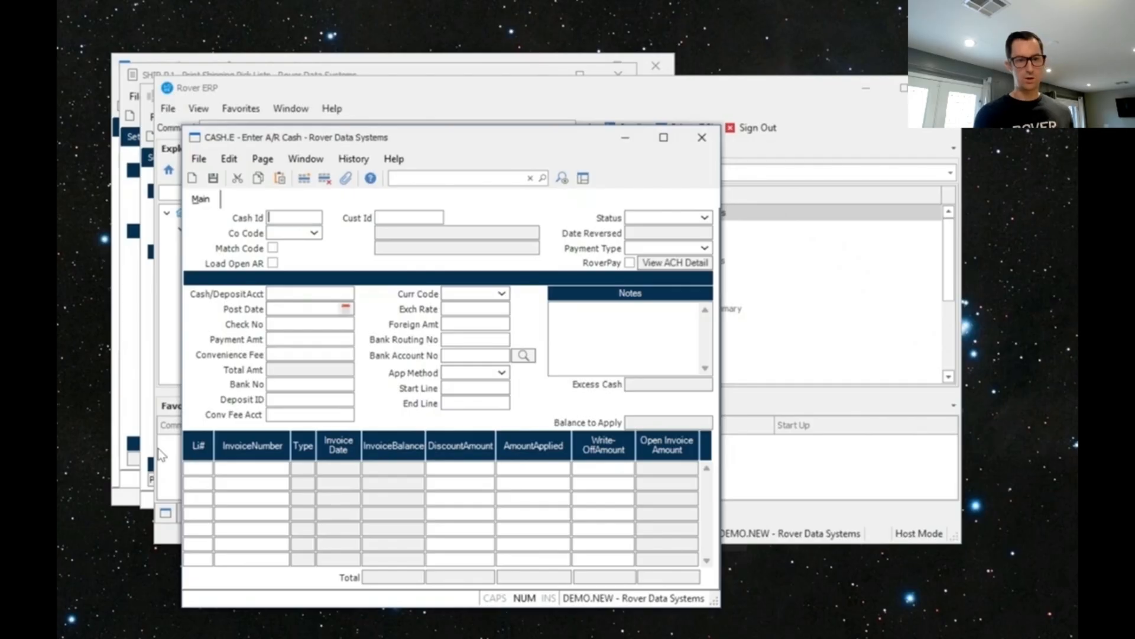
Try to enter the new invoice number on the first invoice line before a customer is specified.
click(260, 466)
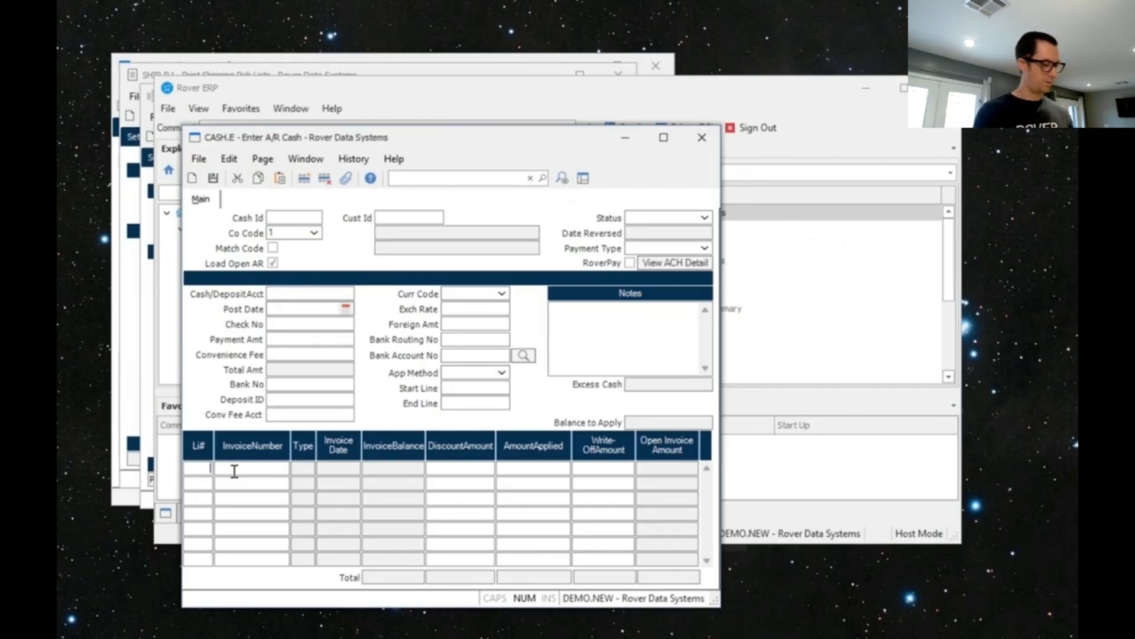
key(ctrl+v)
click(272, 498)
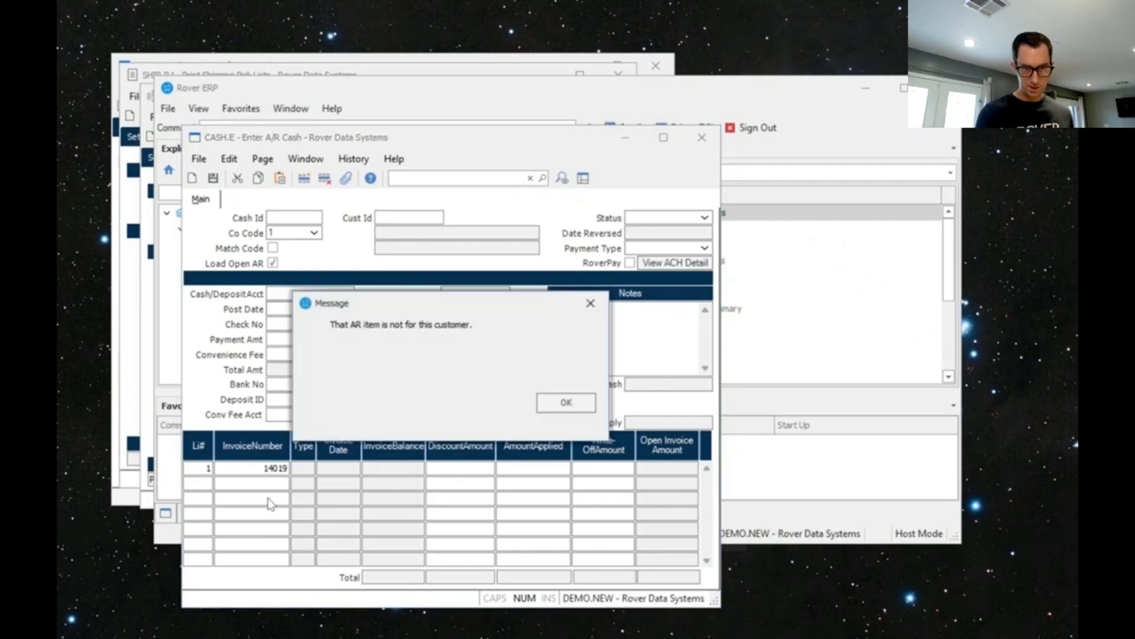
click(564, 407)
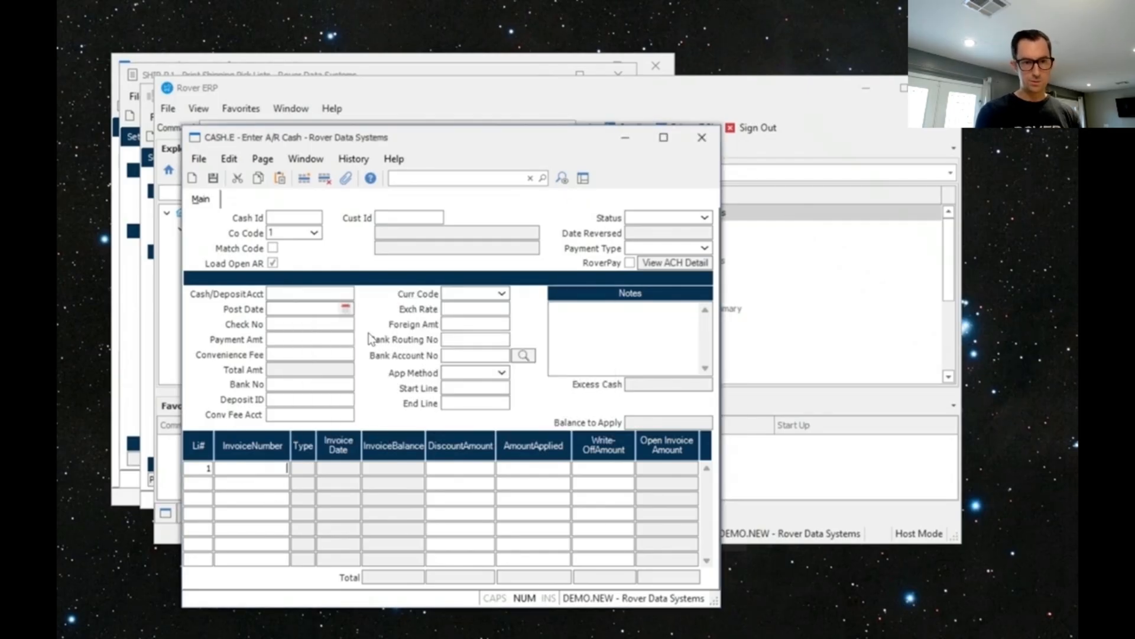
Enter Evans Supplies' customer ID to load its open items, and discard the unsaved cash record.
click(408, 218)
text(27)
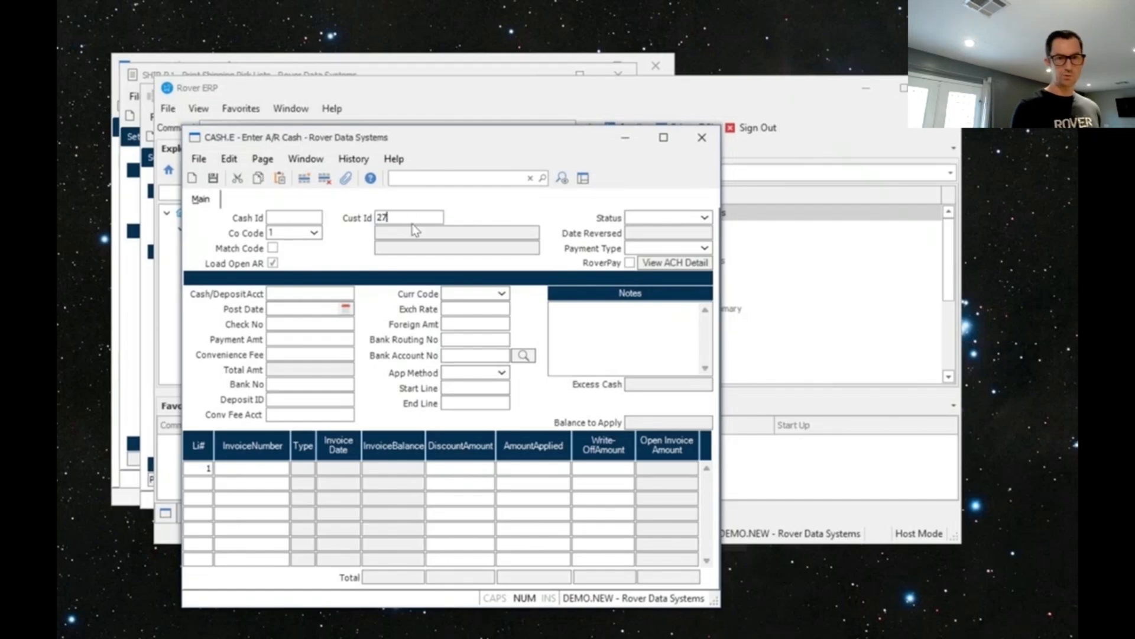
key(Tab)
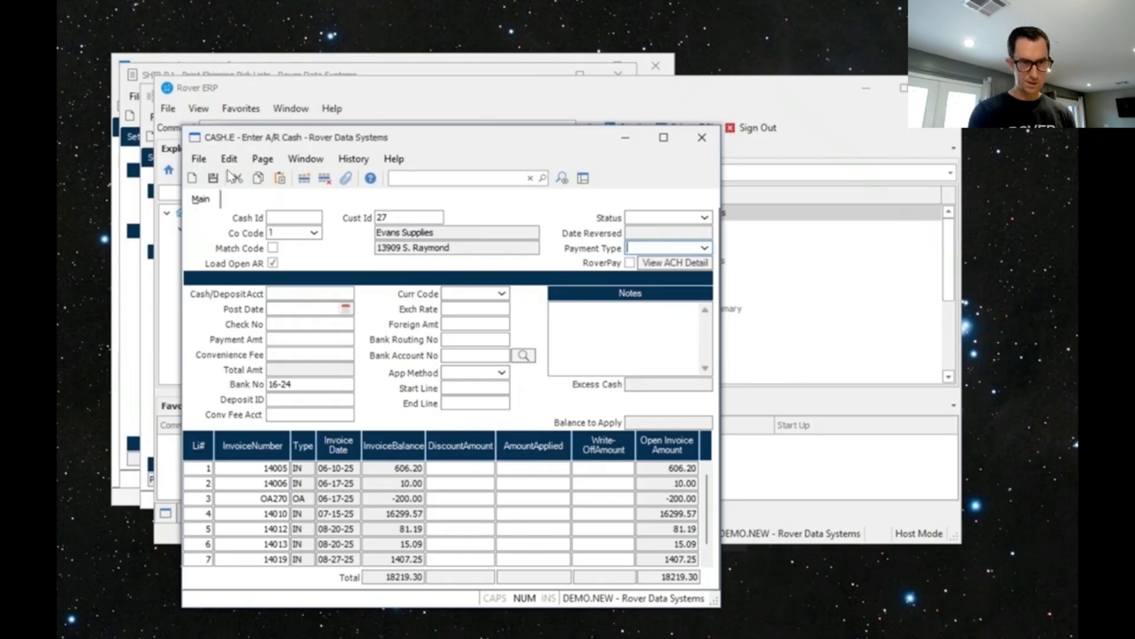
click(193, 179)
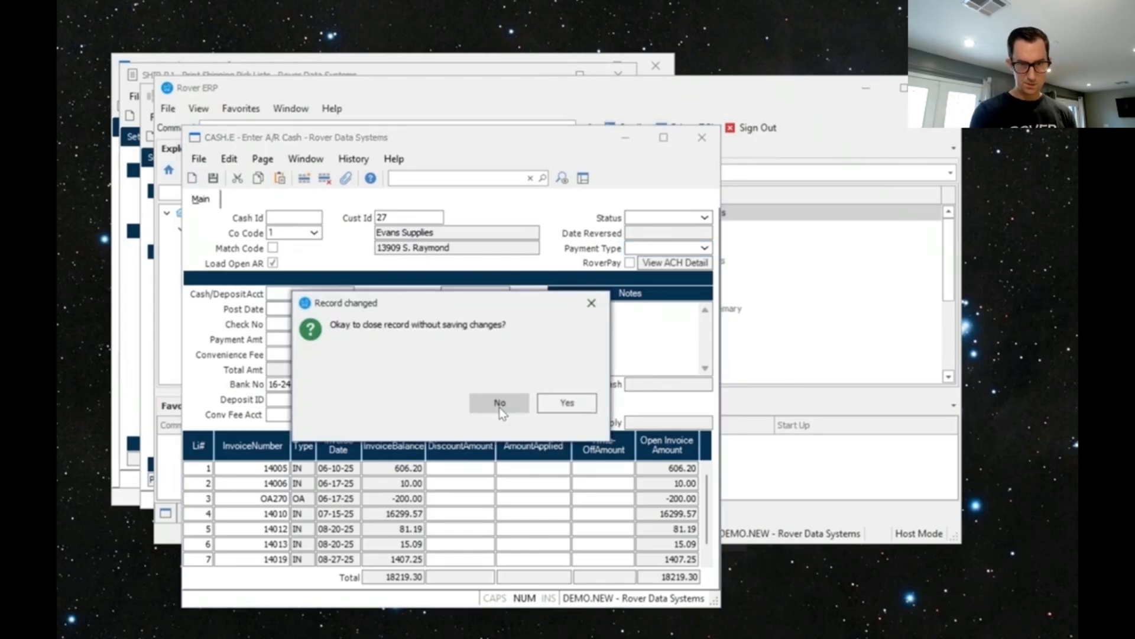
click(552, 403)
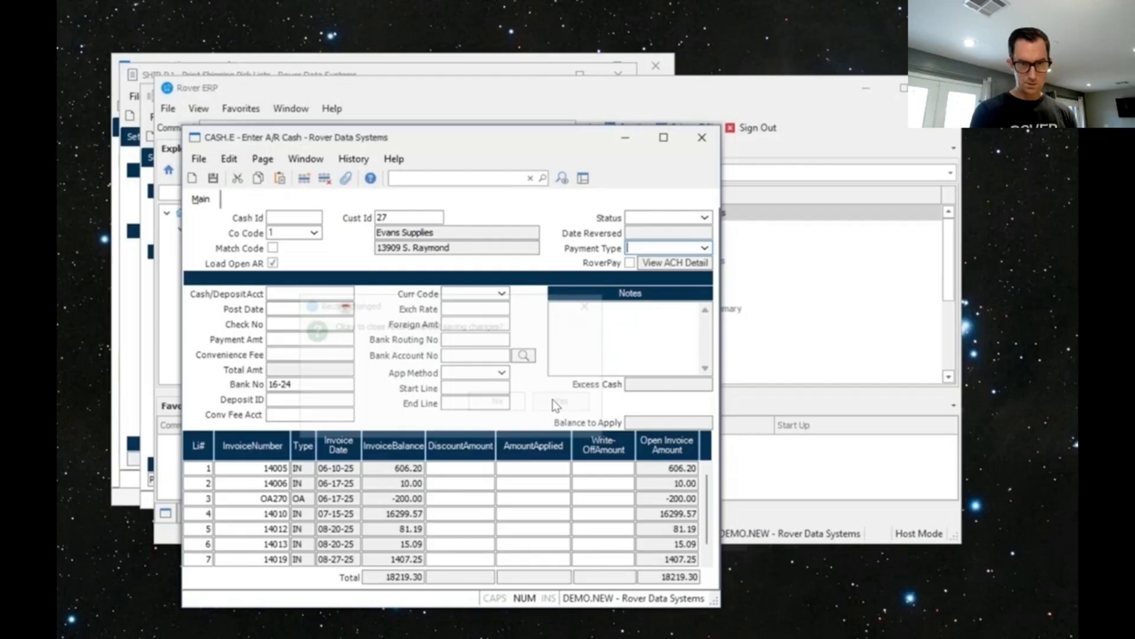
Load the customer's open items again by customer ID, look through them and close the cash record without saving.
click(404, 218)
text(27)
key(Tab)
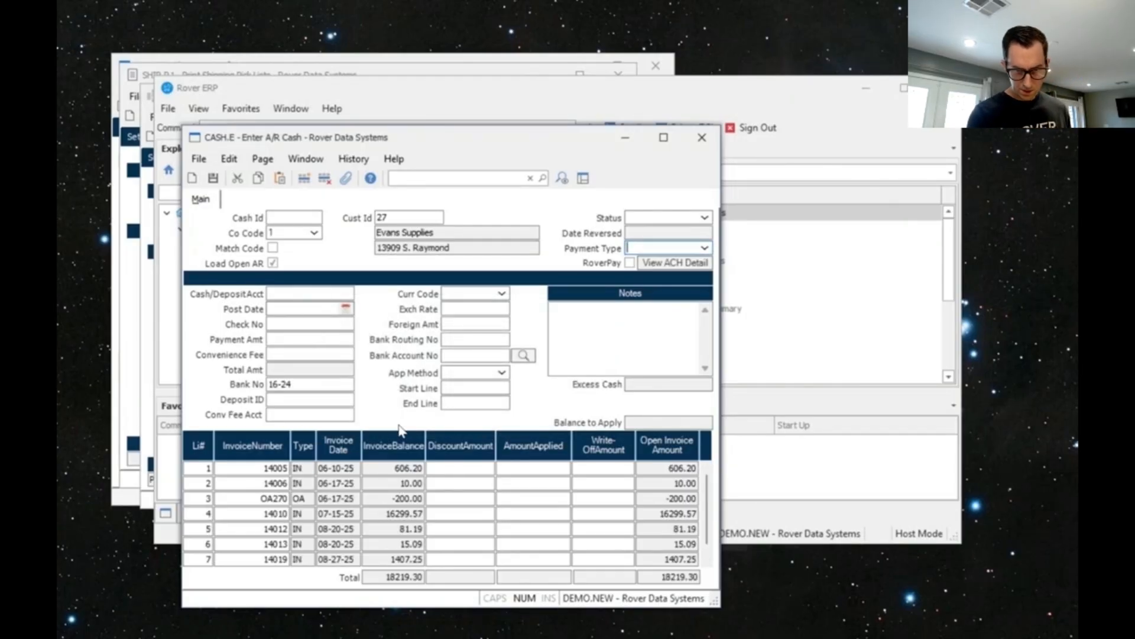
scroll(264, 482, down, 1)
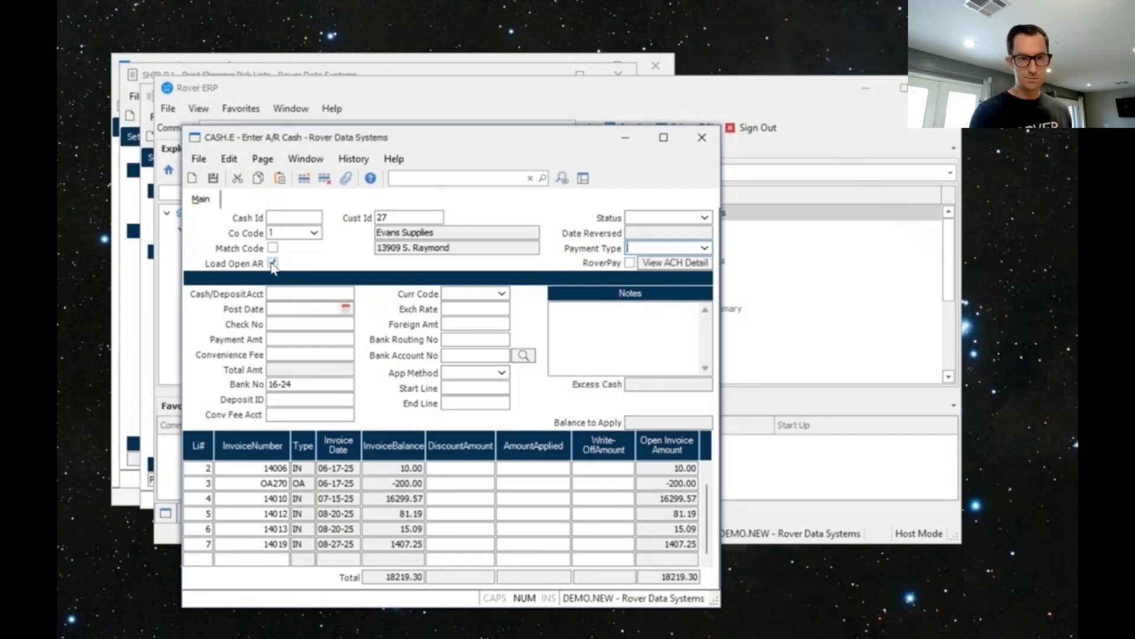
click(193, 179)
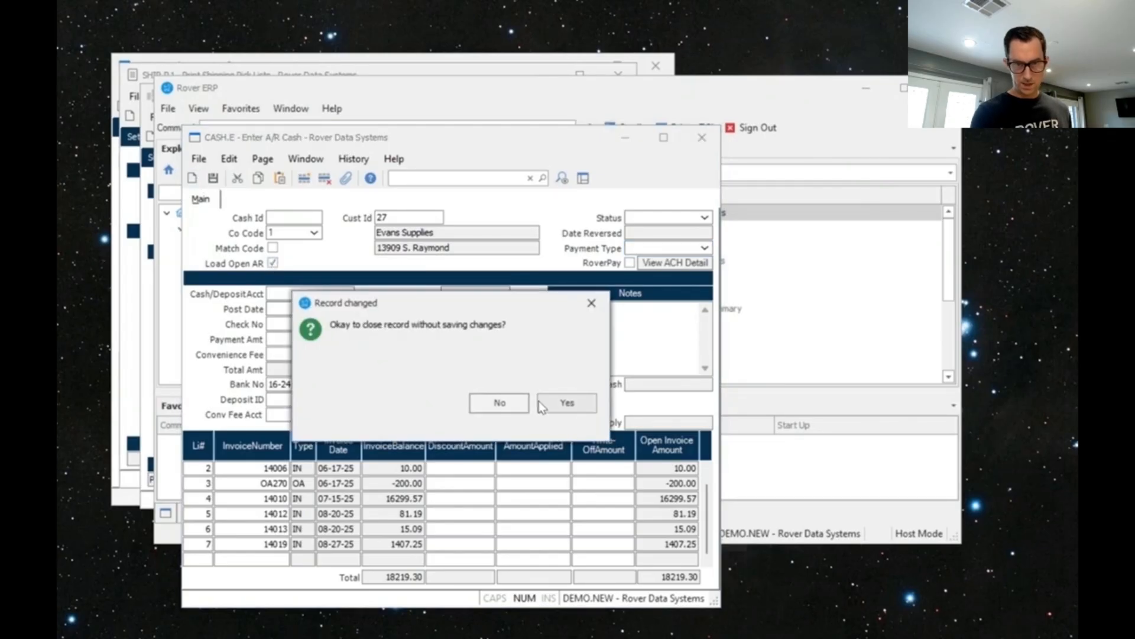
click(566, 402)
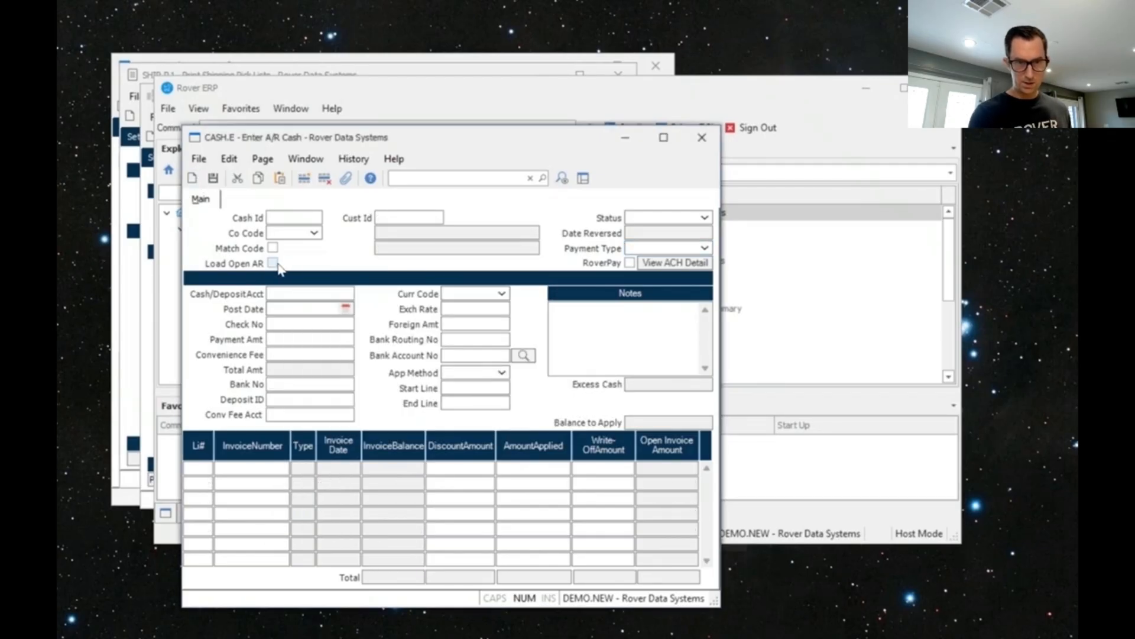
Enter Evans Supplies' customer ID in the blank cash record and turn off Load Open AR.
click(426, 218)
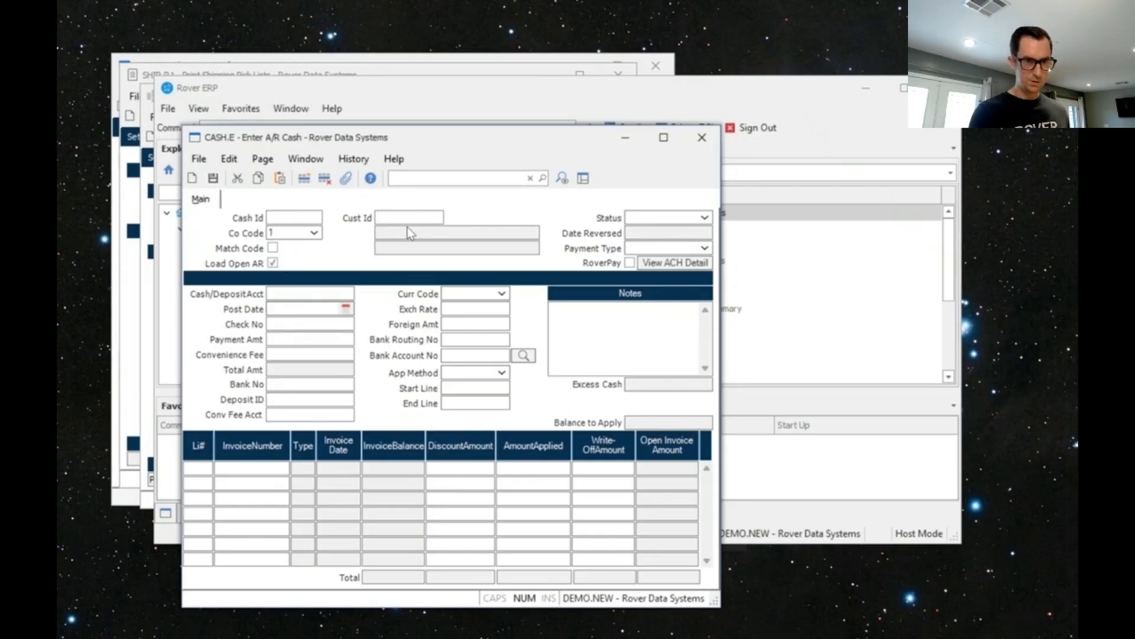
click(273, 263)
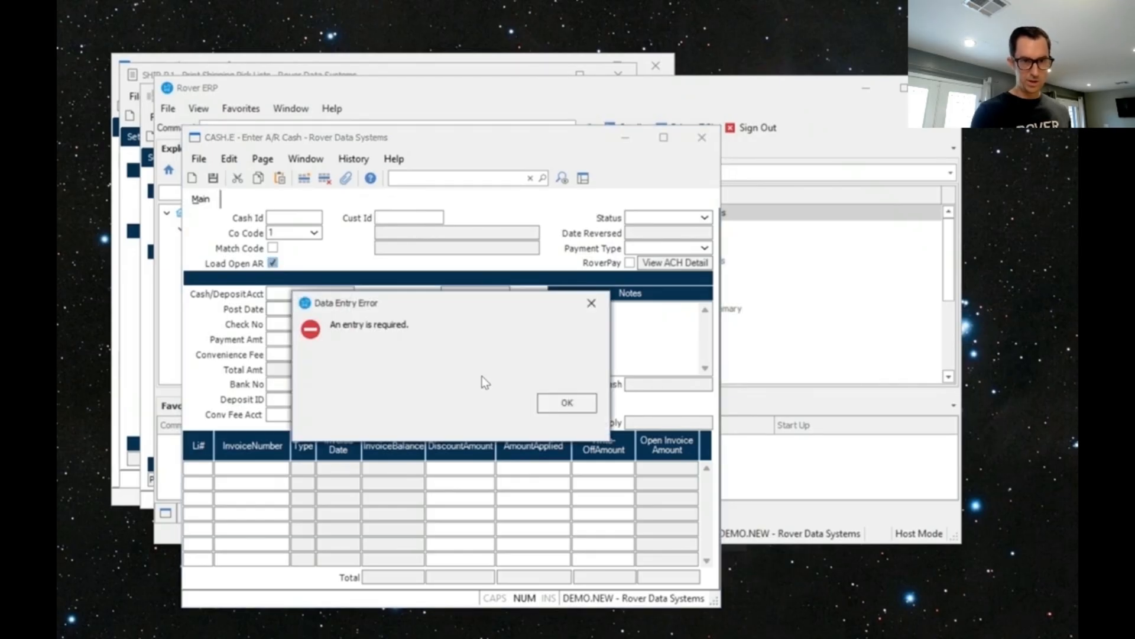
click(568, 403)
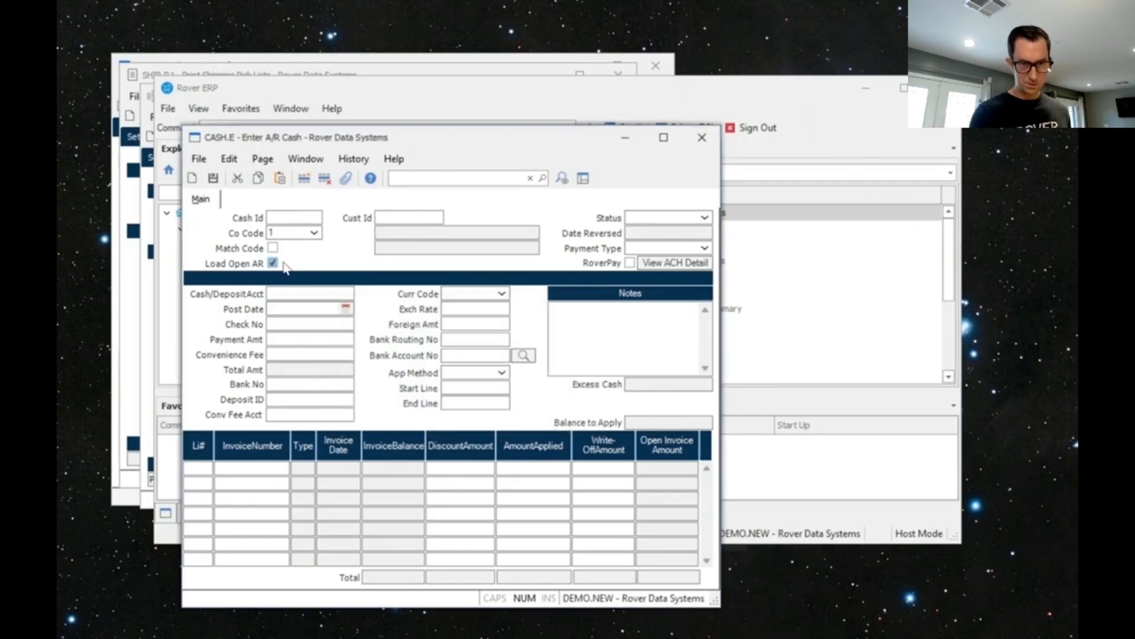
click(408, 217)
text(27)
key(Tab)
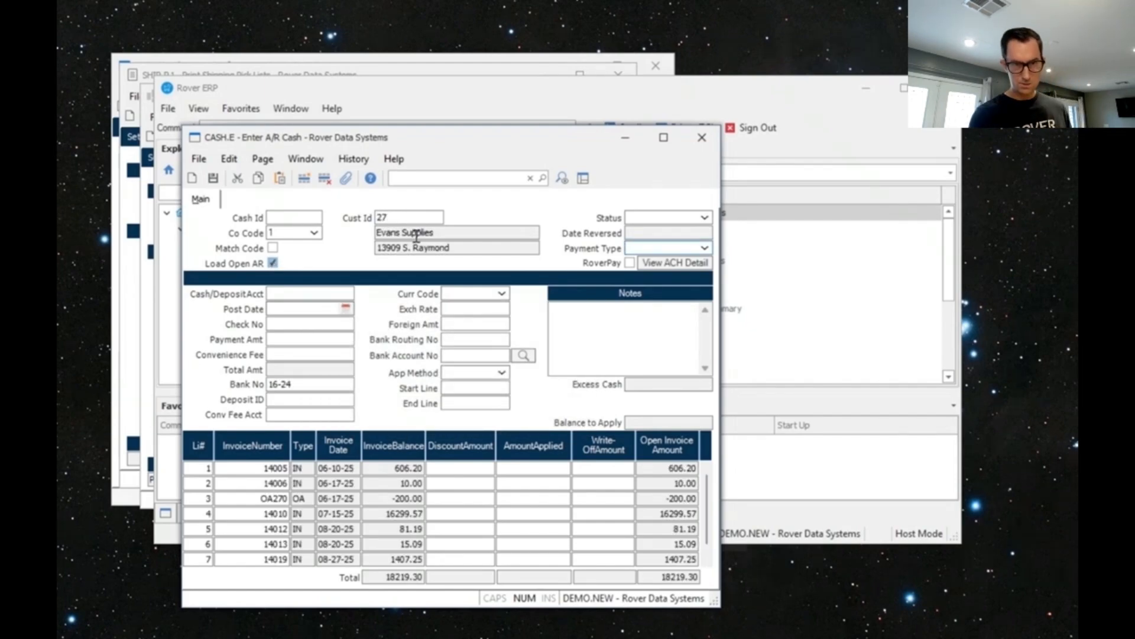
click(273, 263)
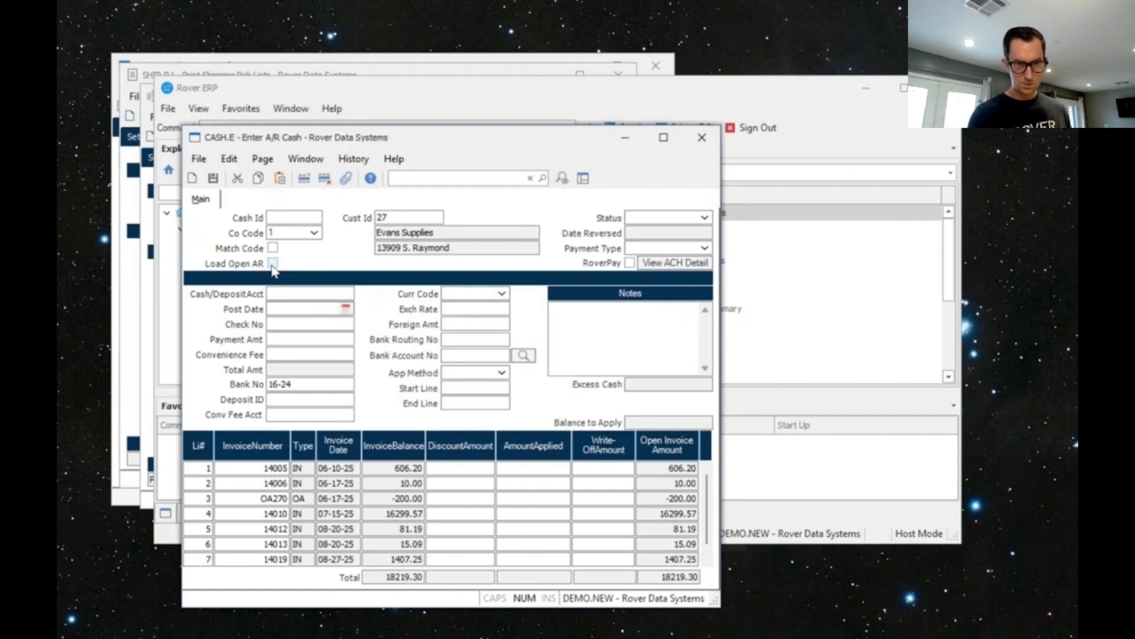
Try the Lookup Open Items for a Customer option on the first line's invoice number.
click(240, 466)
scroll(243, 482, down, 1)
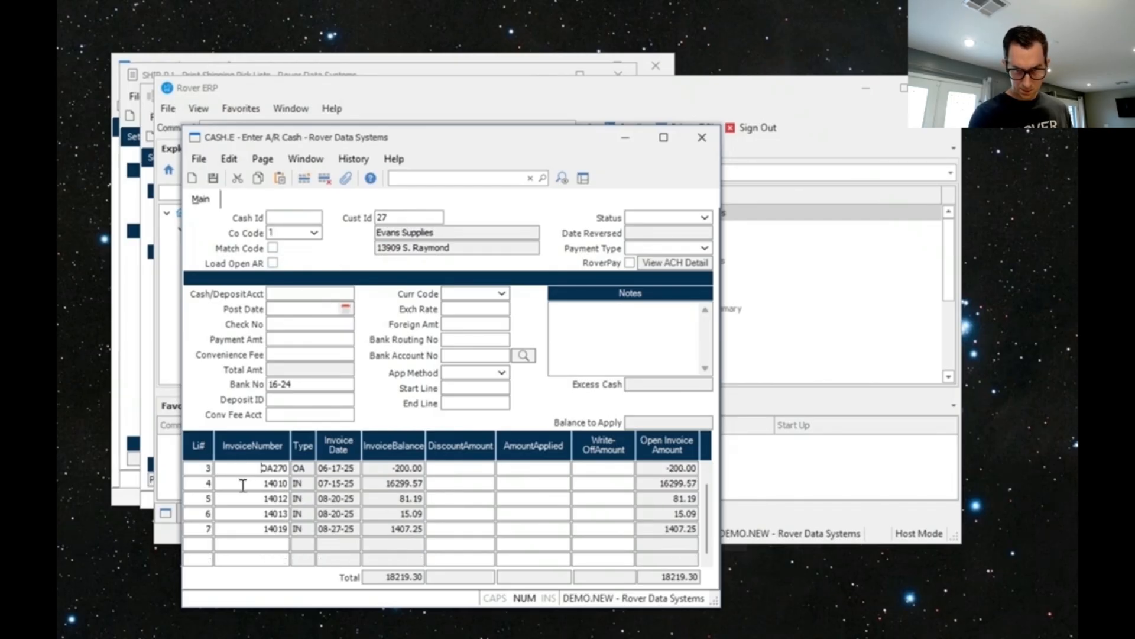
scroll(242, 485, up, 1)
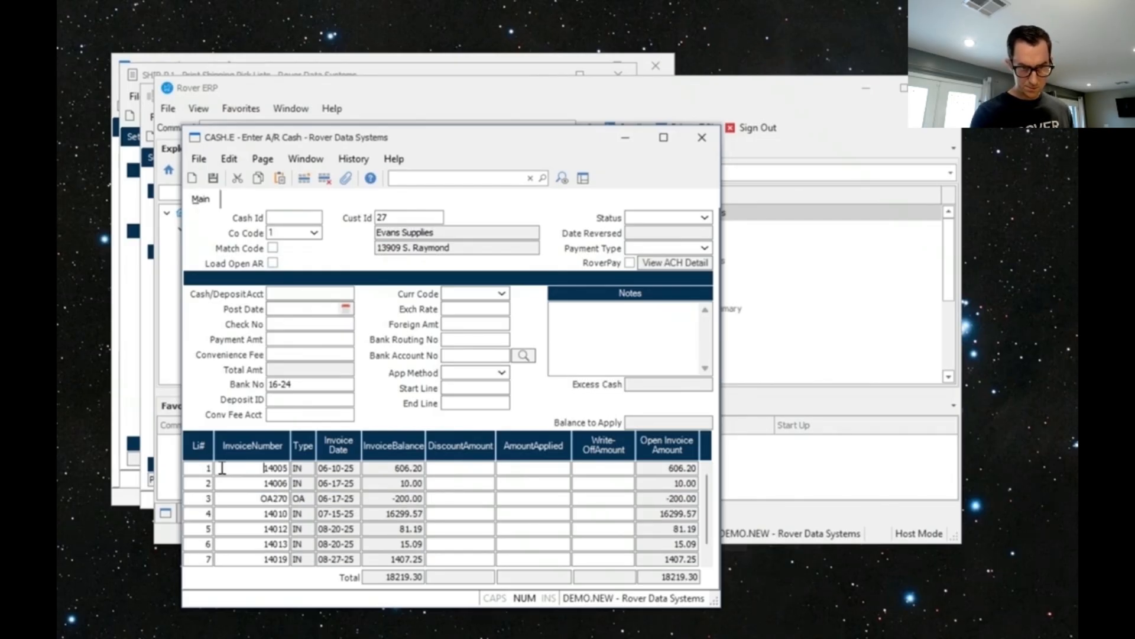
right_click(221, 468)
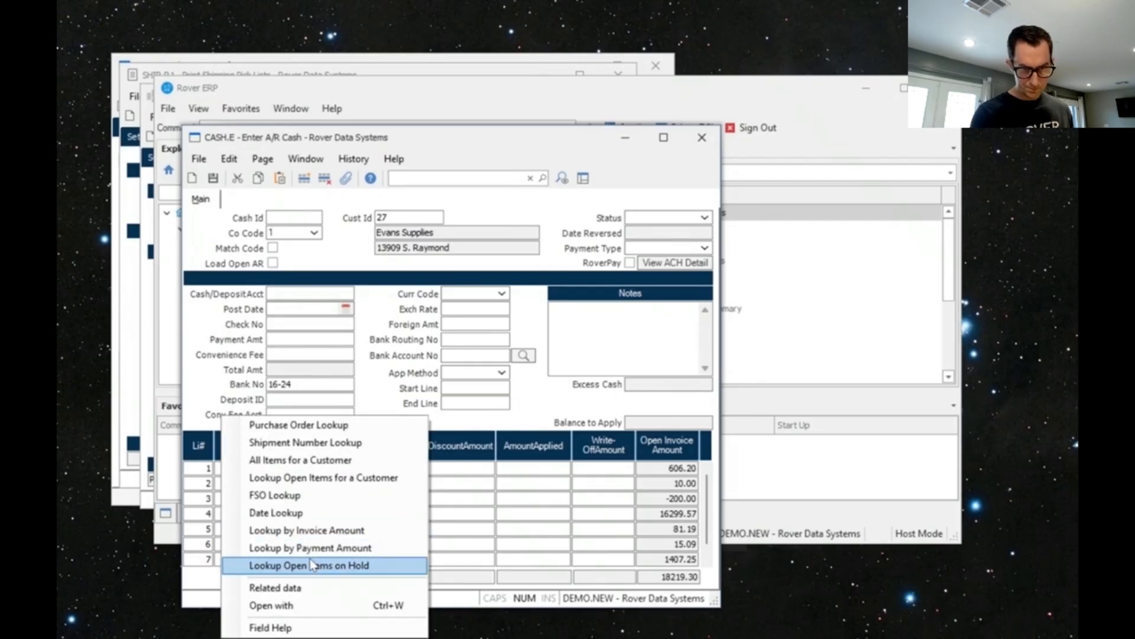
click(284, 477)
click(566, 414)
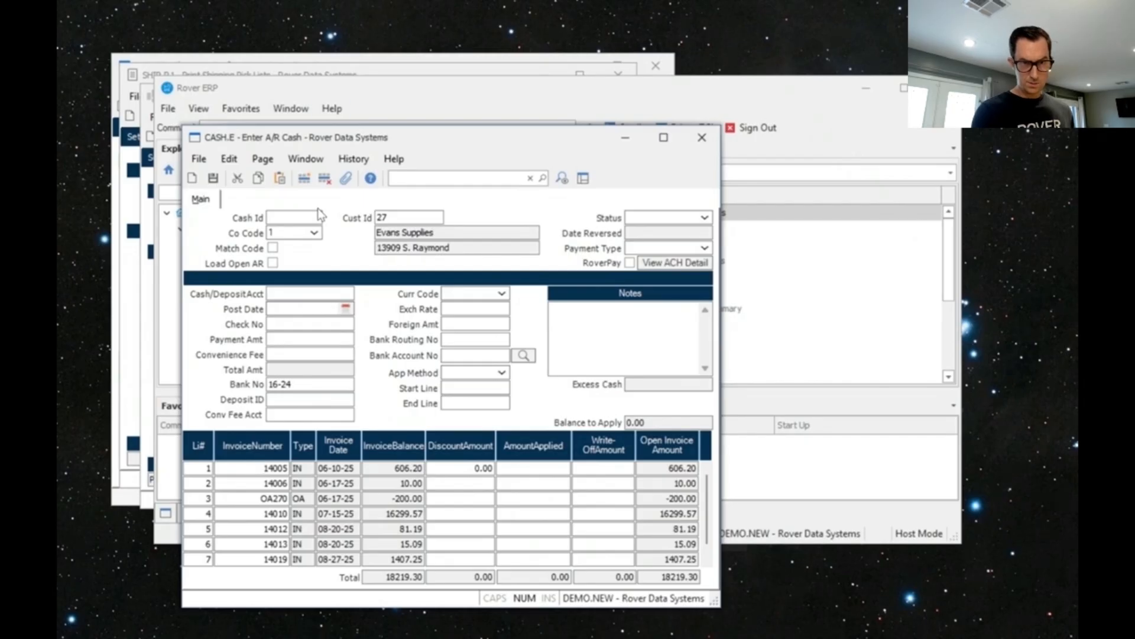
Delete the other open items from the cash record's invoice lines, keeping only invoice 14019.
click(208, 468)
click(325, 179)
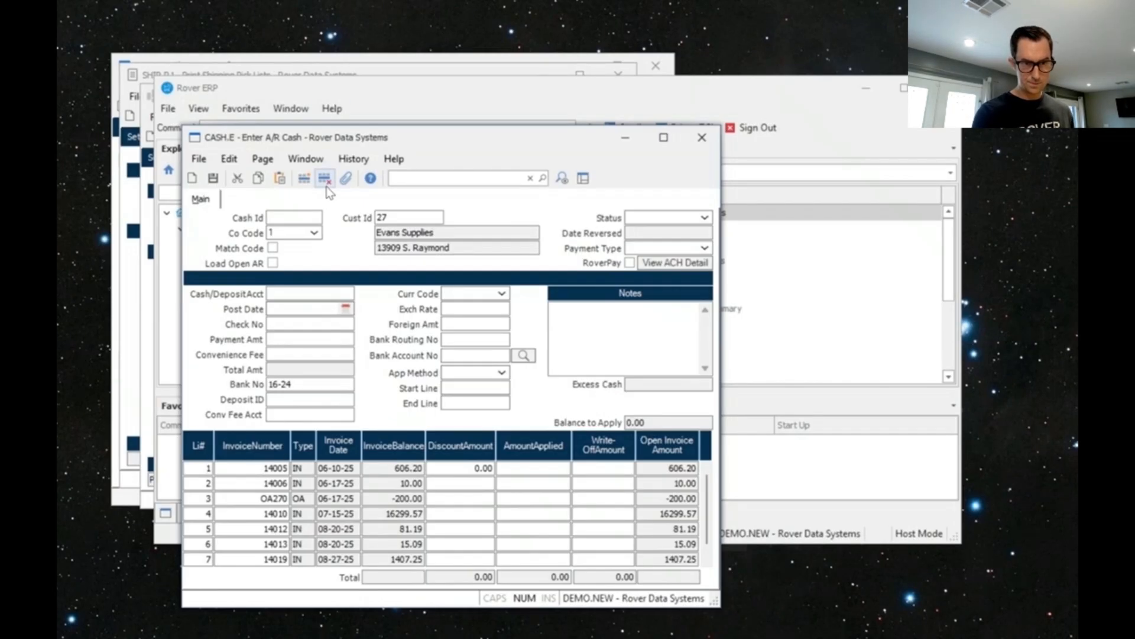
click(325, 179)
click(325, 179)
click(325, 179)
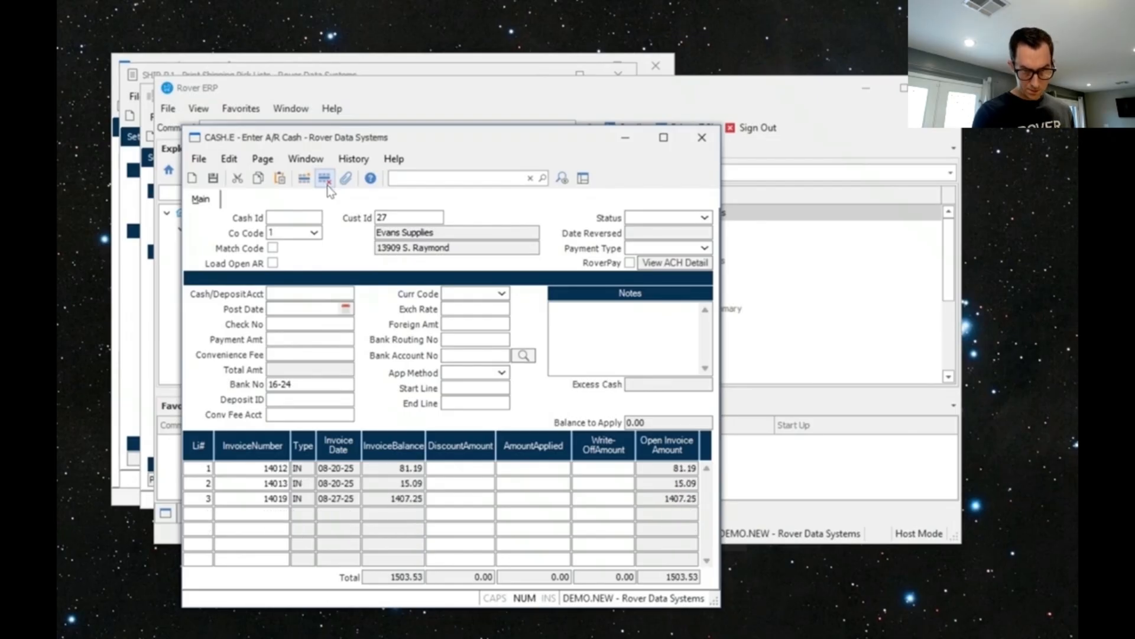
click(325, 179)
click(325, 179)
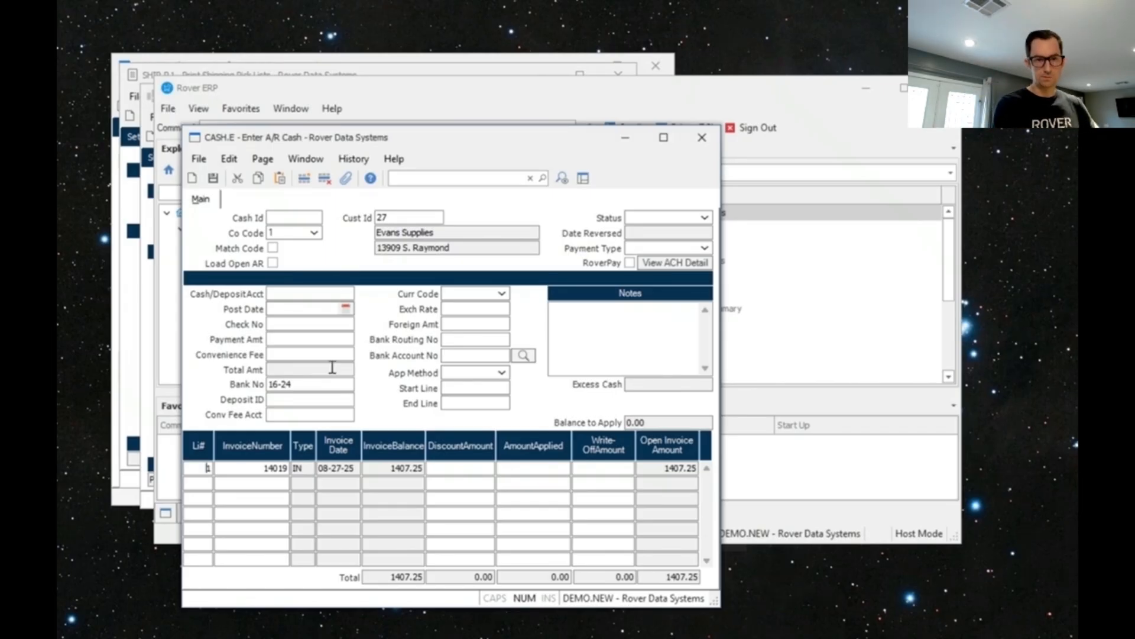
Set the cash record's post date to 08-27-25, its status to Posted and its payment type to CASH.
click(346, 309)
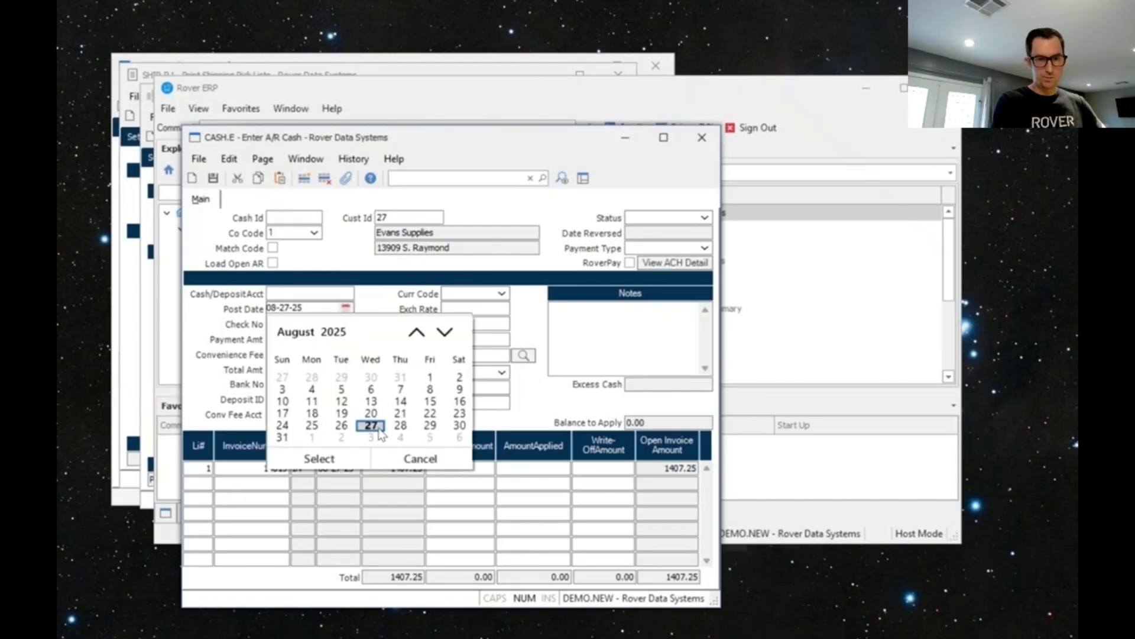
click(319, 459)
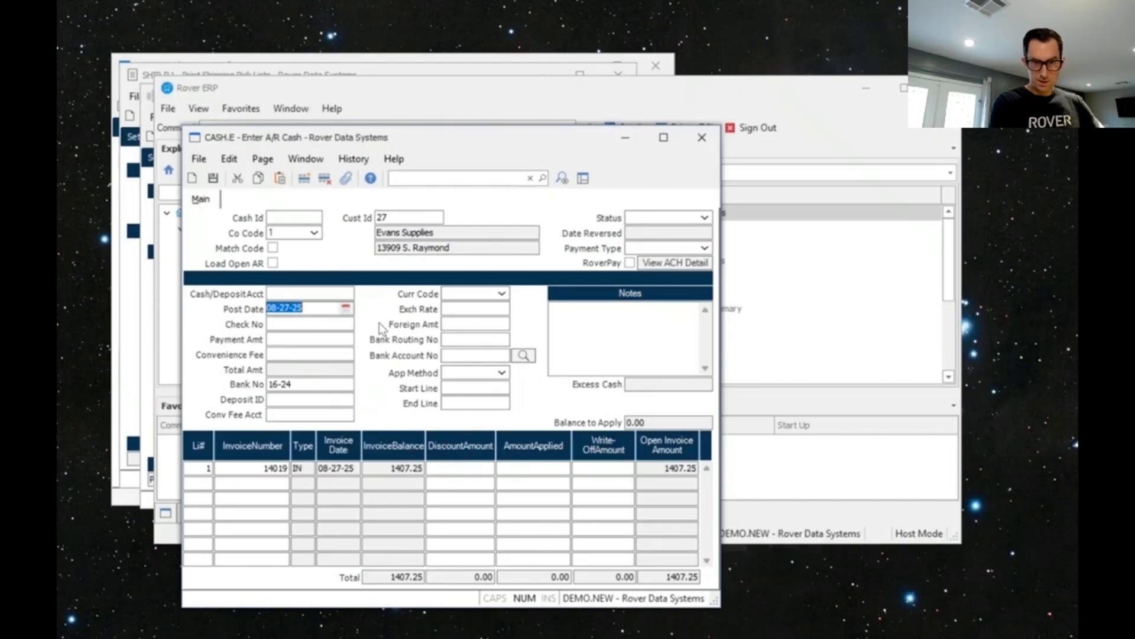
click(691, 218)
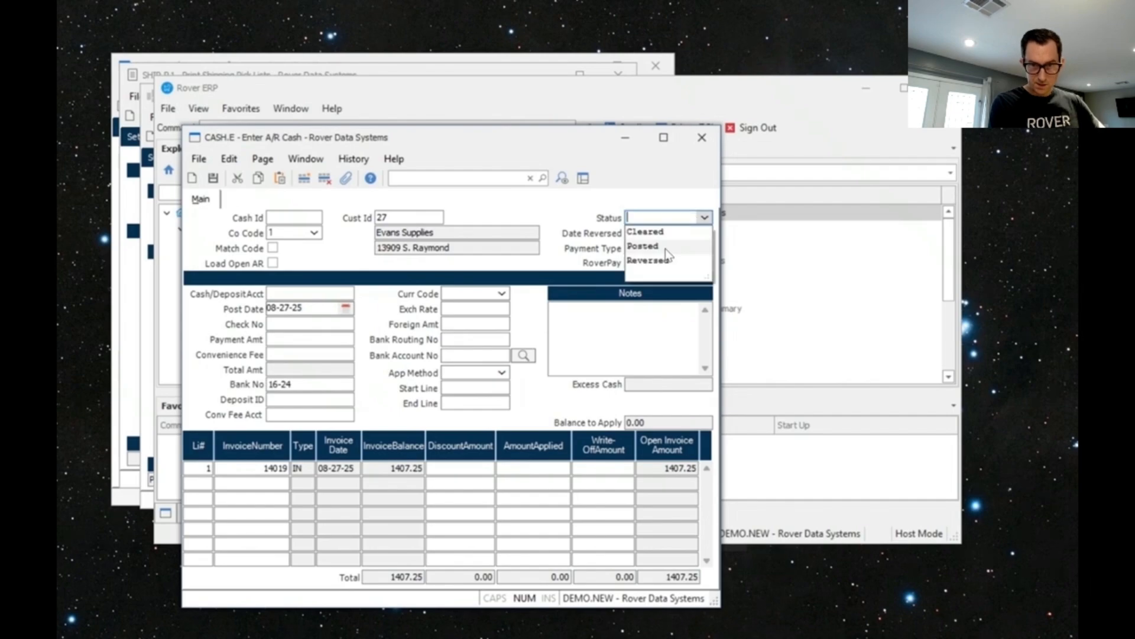
click(667, 249)
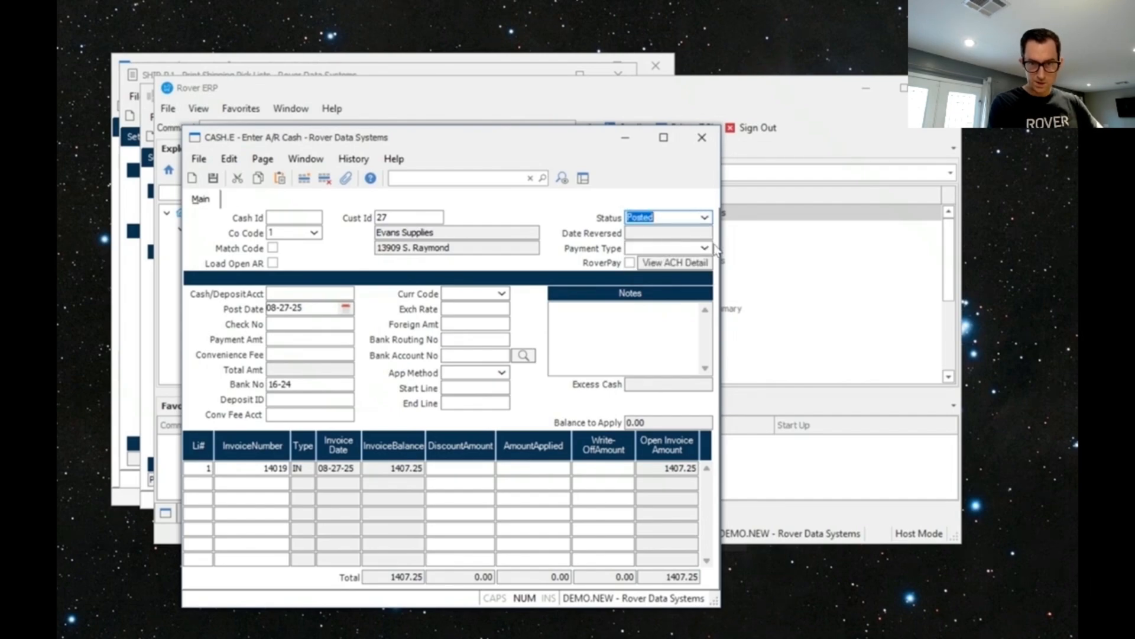
click(707, 249)
click(628, 279)
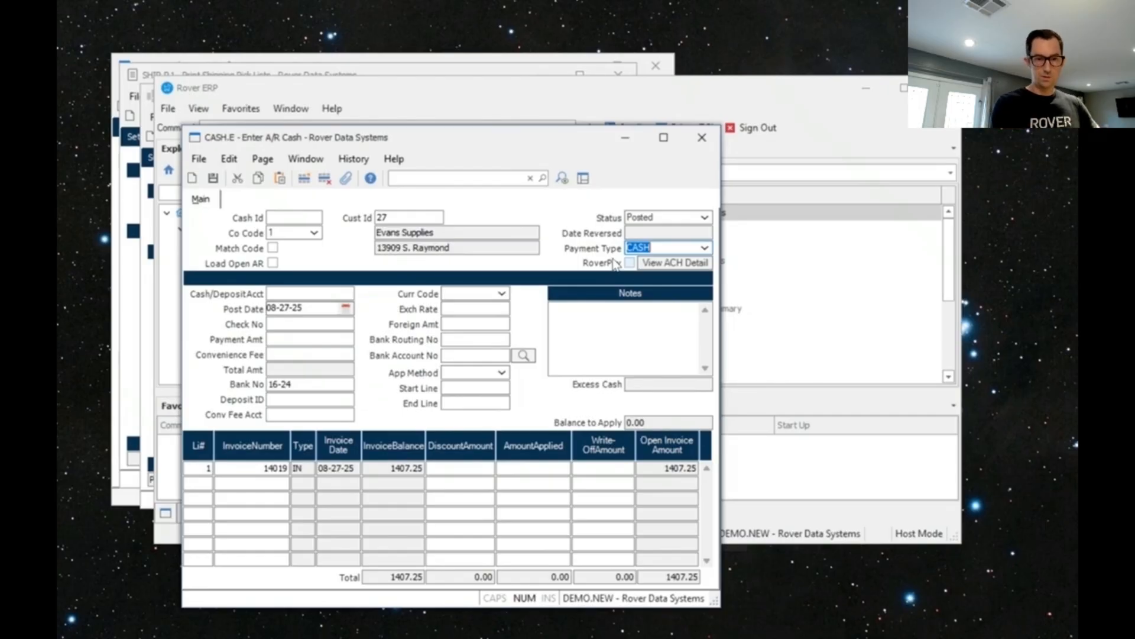
Enter a payment amount of 1407.25 and CASH as the check number.
click(290, 336)
text(1407.25)
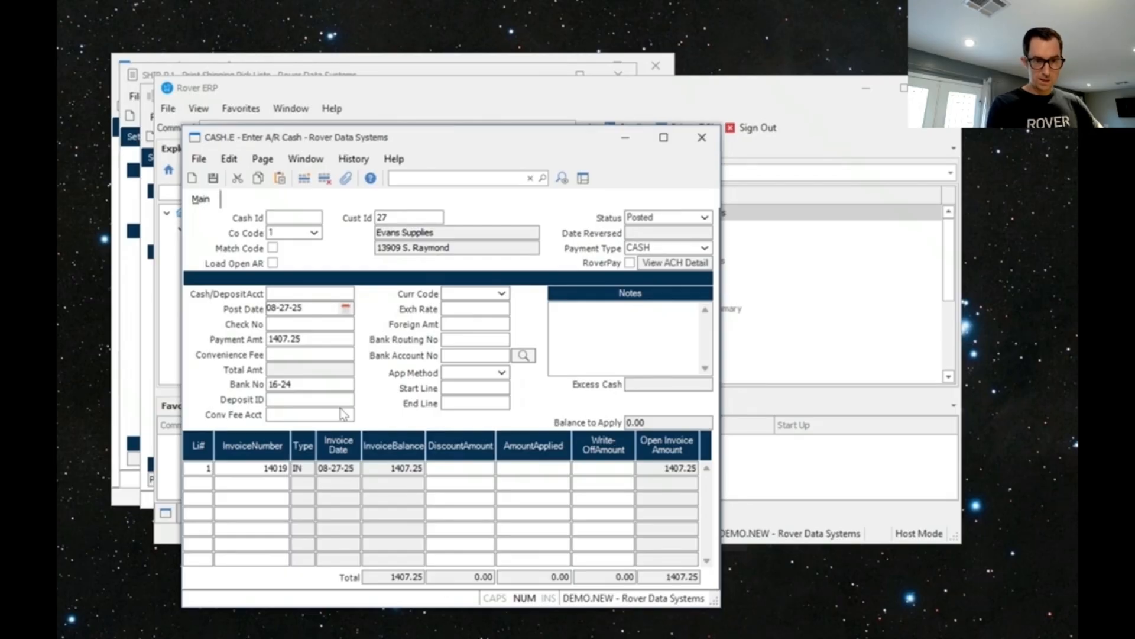
click(328, 324)
text(CASH)
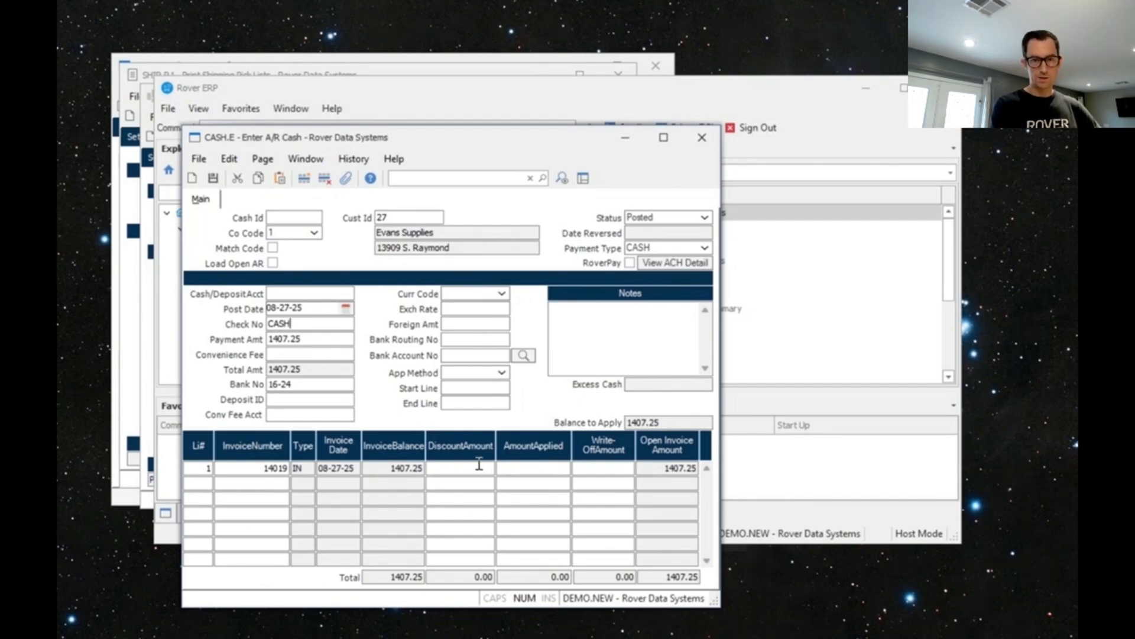
Apply the full 1407.25 to the invoice 14019 line.
click(447, 467)
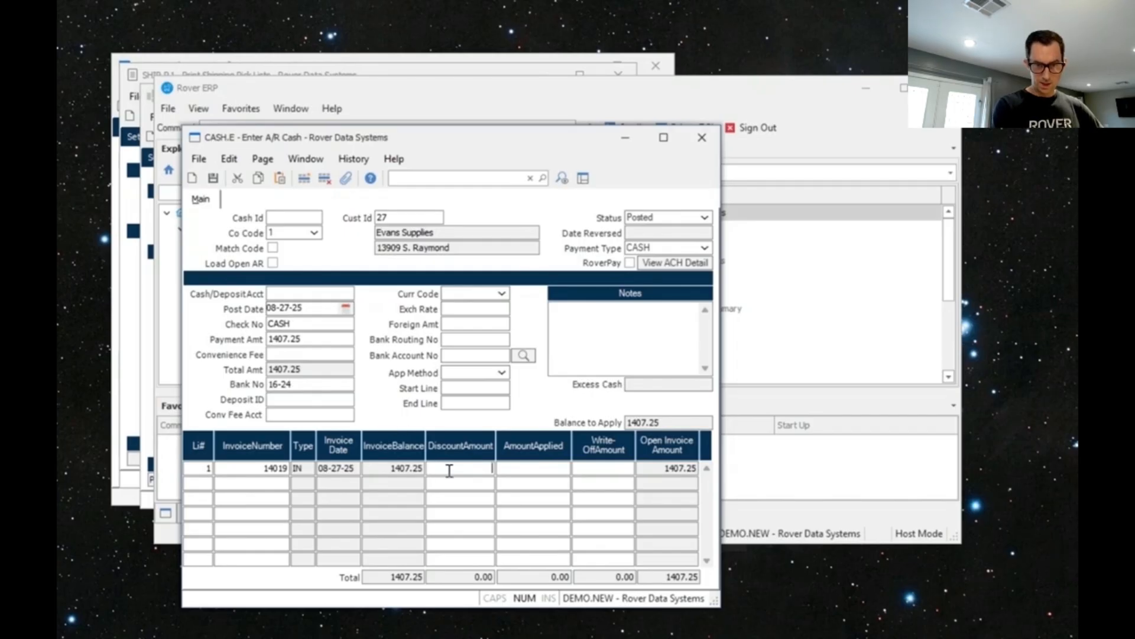
click(562, 470)
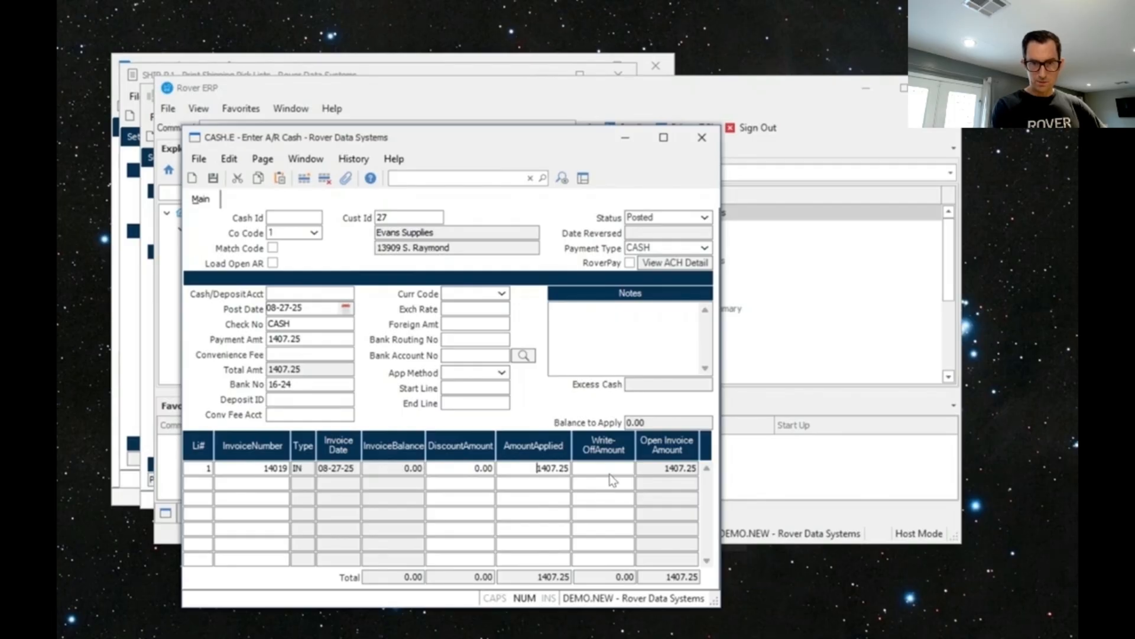
click(678, 468)
key(Tab)
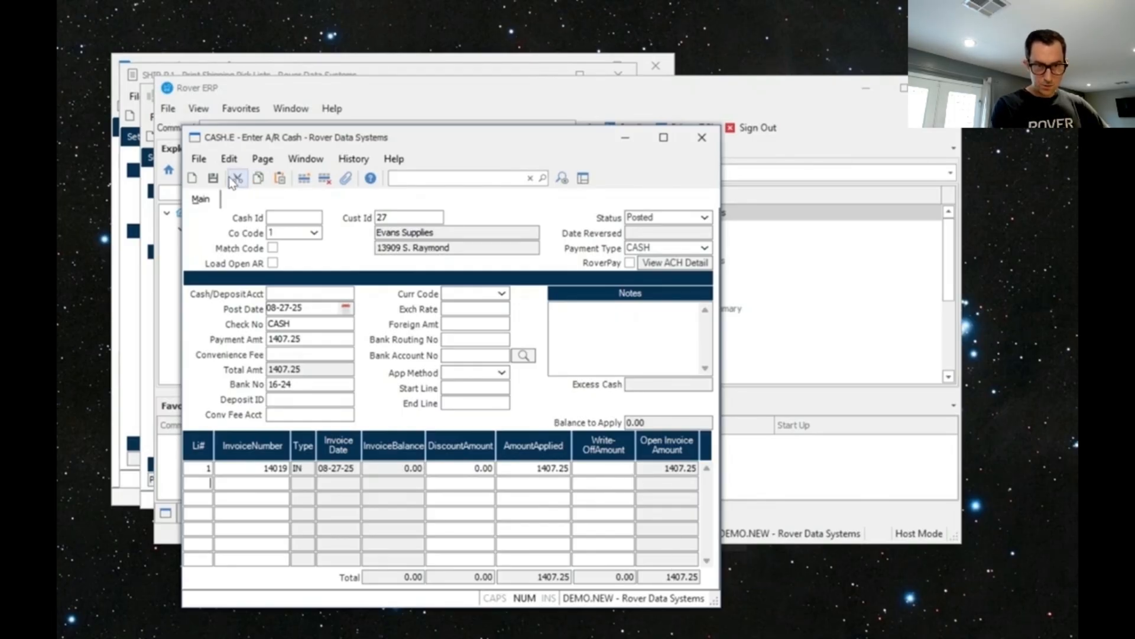
Fill in the Cash/Deposit account and save the cash record.
click(213, 178)
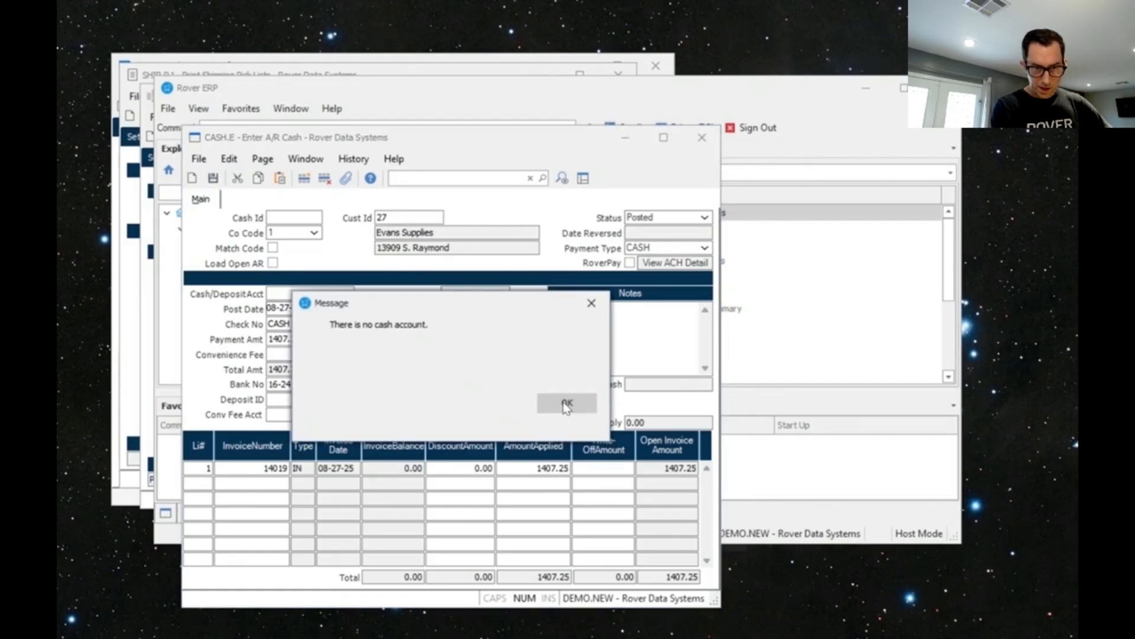
click(565, 404)
click(325, 294)
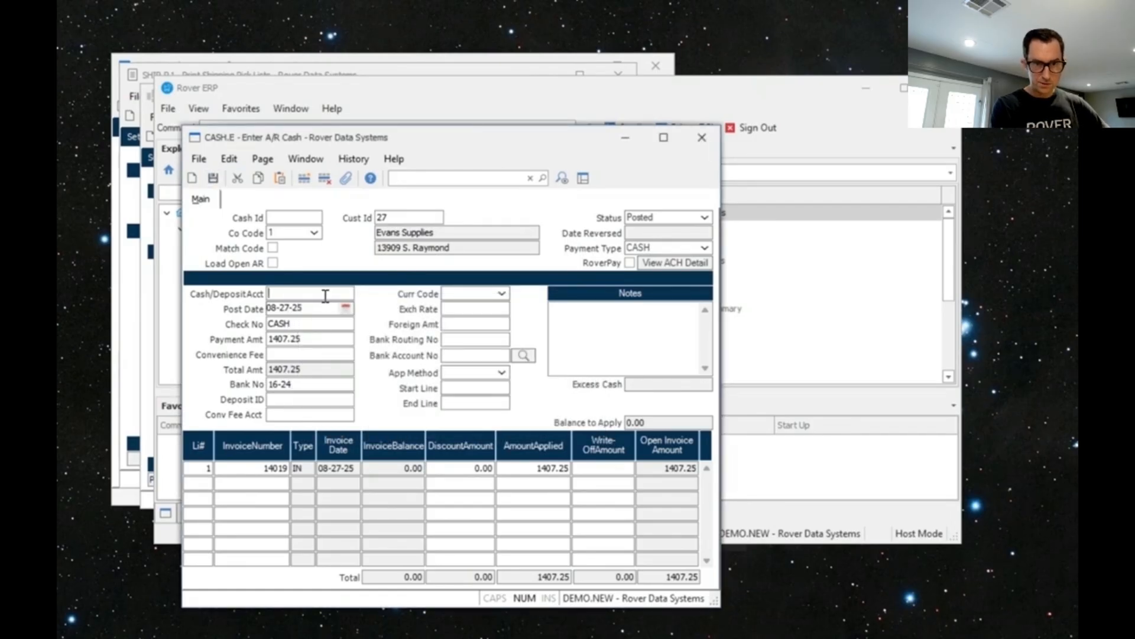
click(213, 179)
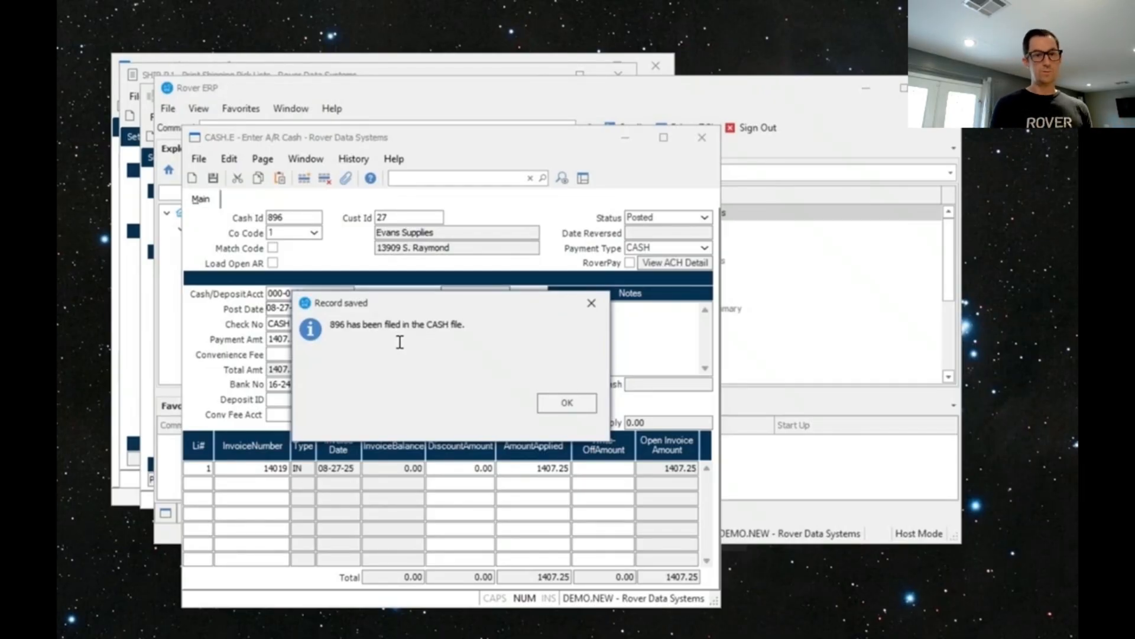
click(565, 402)
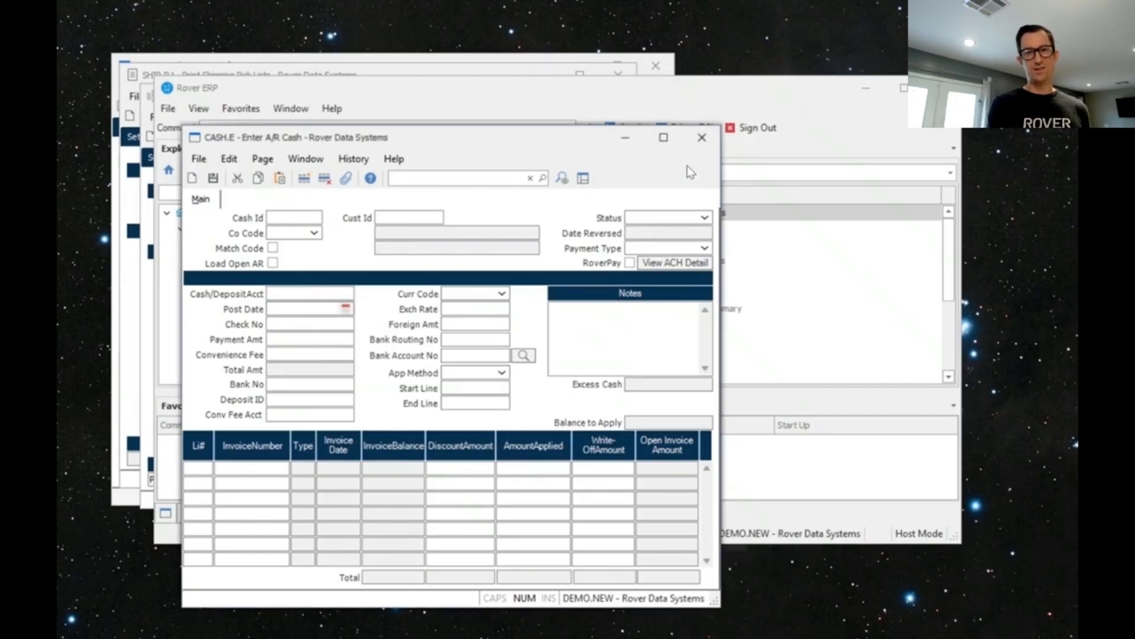
Close the A/R cash entry, A/R entry, shipping pick list and shipment confirmation windows.
click(701, 139)
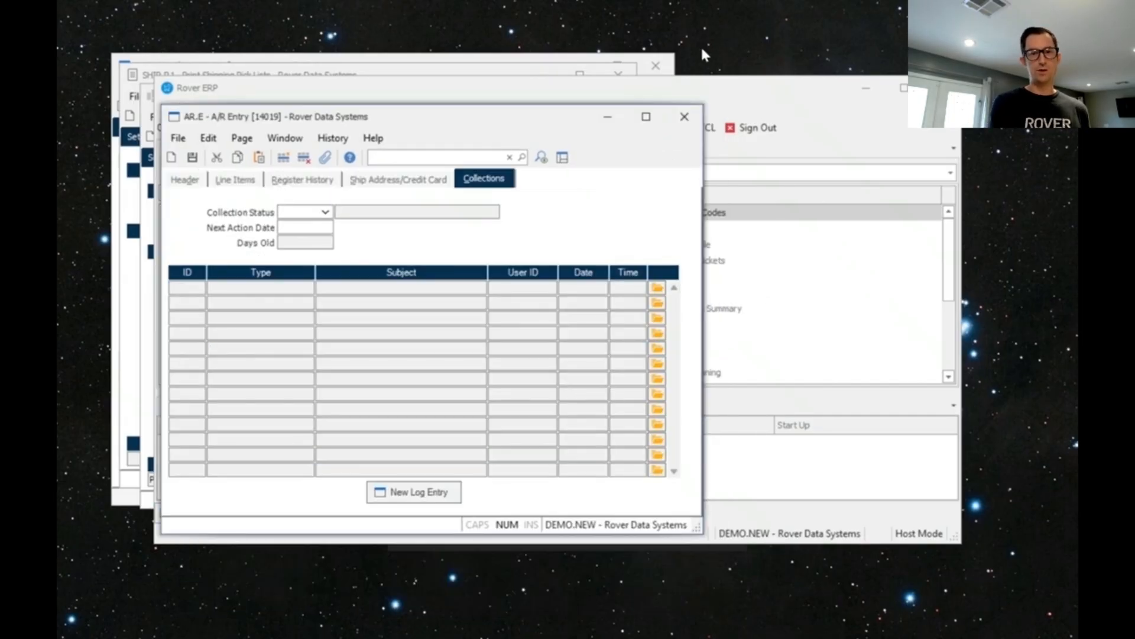
click(684, 116)
click(637, 105)
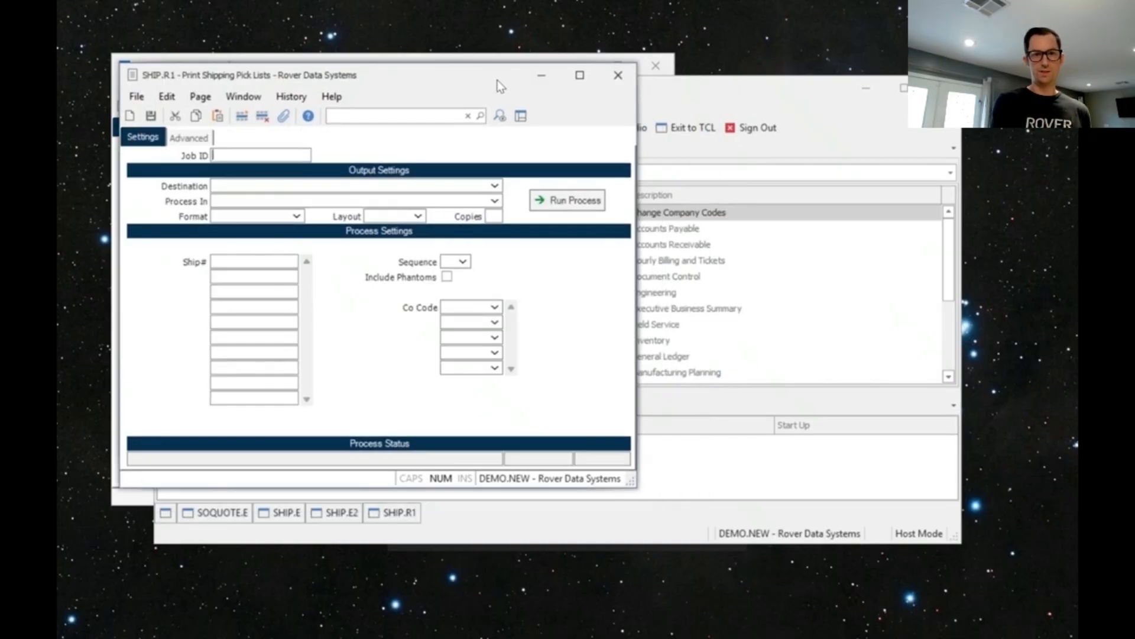
click(620, 76)
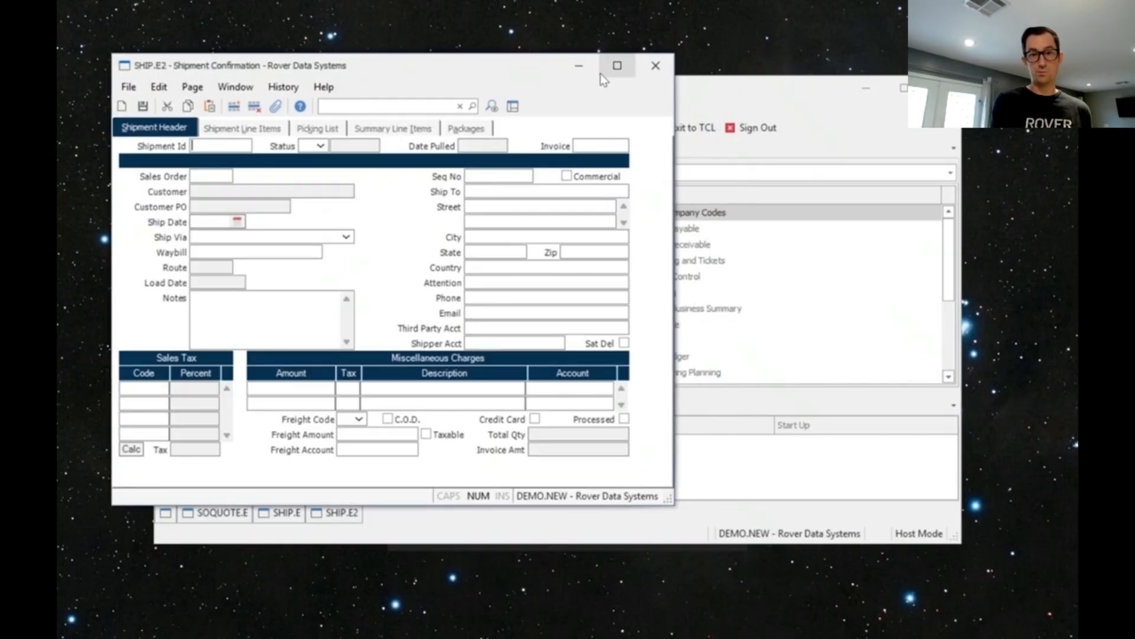
click(655, 65)
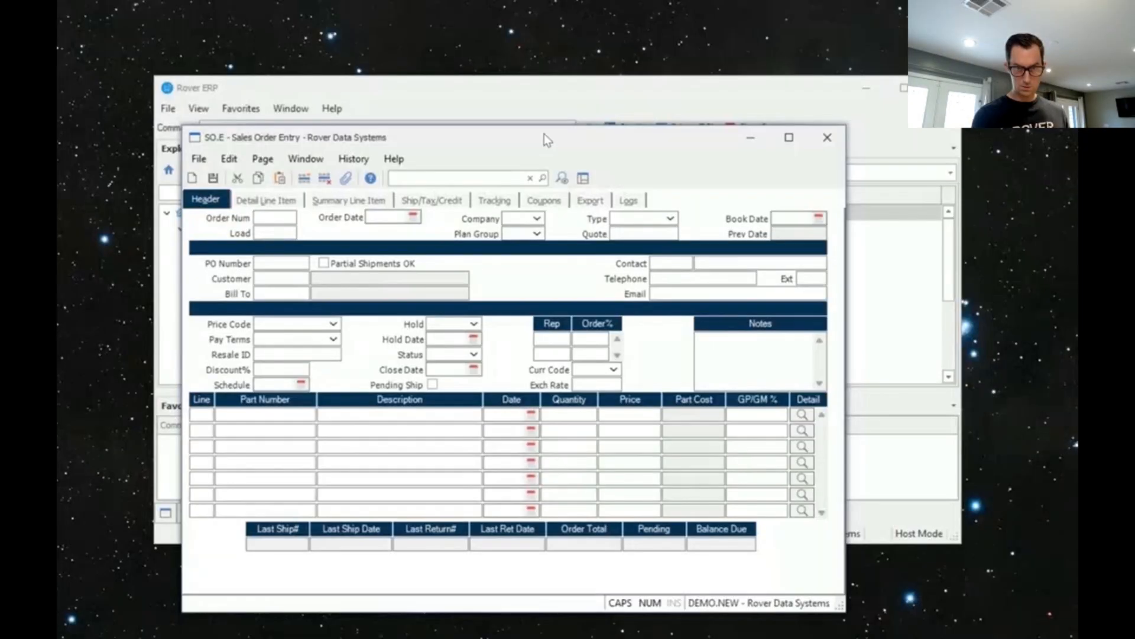
Check the client's version information in the About dialog and return to the Sales Order Entry window.
drag(534, 140, 566, 106)
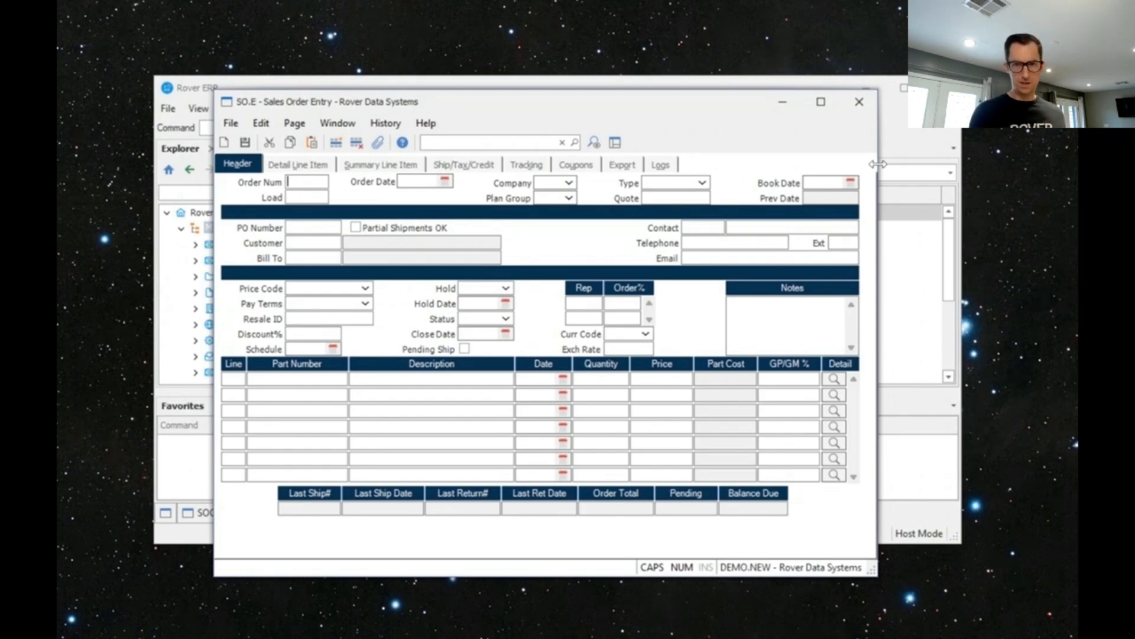
click(935, 126)
click(332, 109)
click(310, 127)
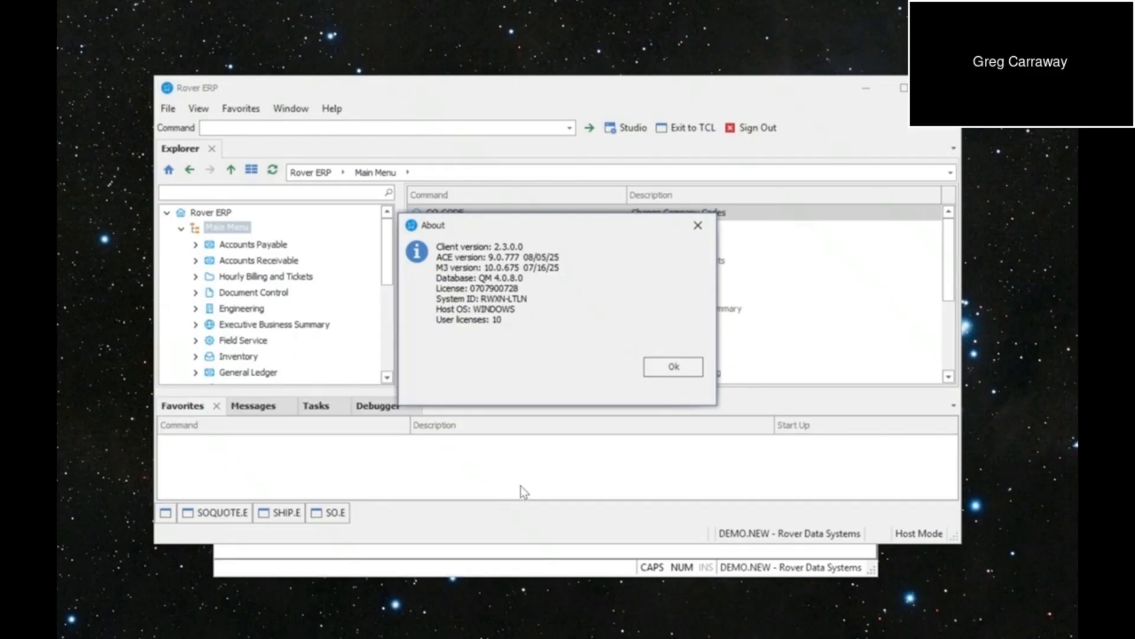
click(677, 367)
click(476, 569)
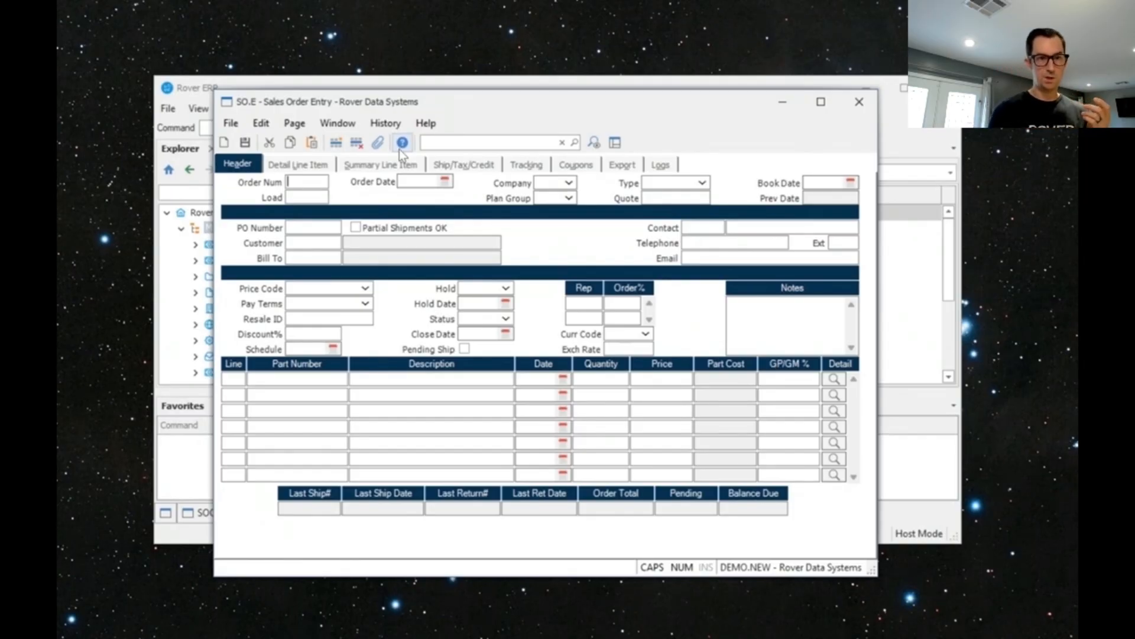
Run the MRK.CONTROL command from the main window and view the marketing module's POS settings.
click(186, 101)
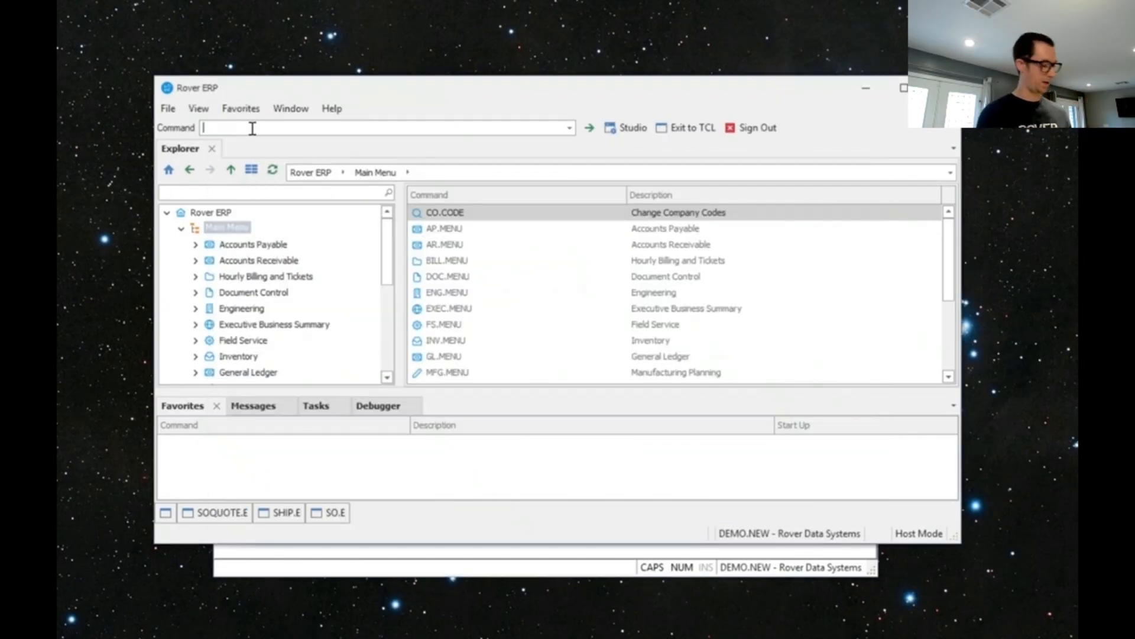
text(mrk.contor)
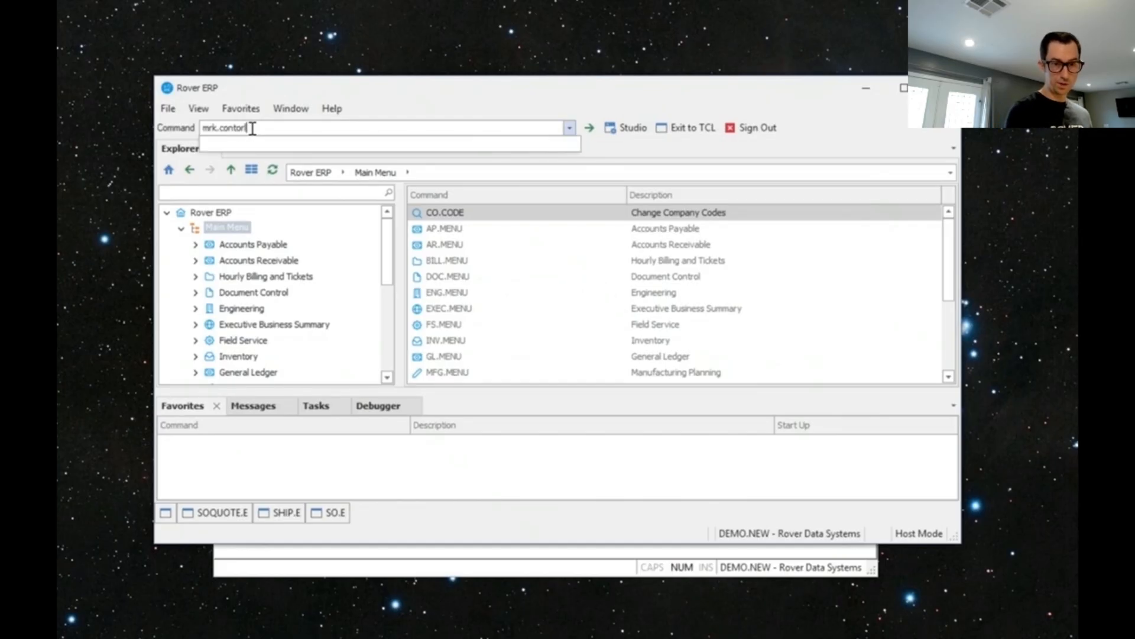
key(BackSpace)
key(BackSpace)
text(ro)
key(Down)
key(Return)
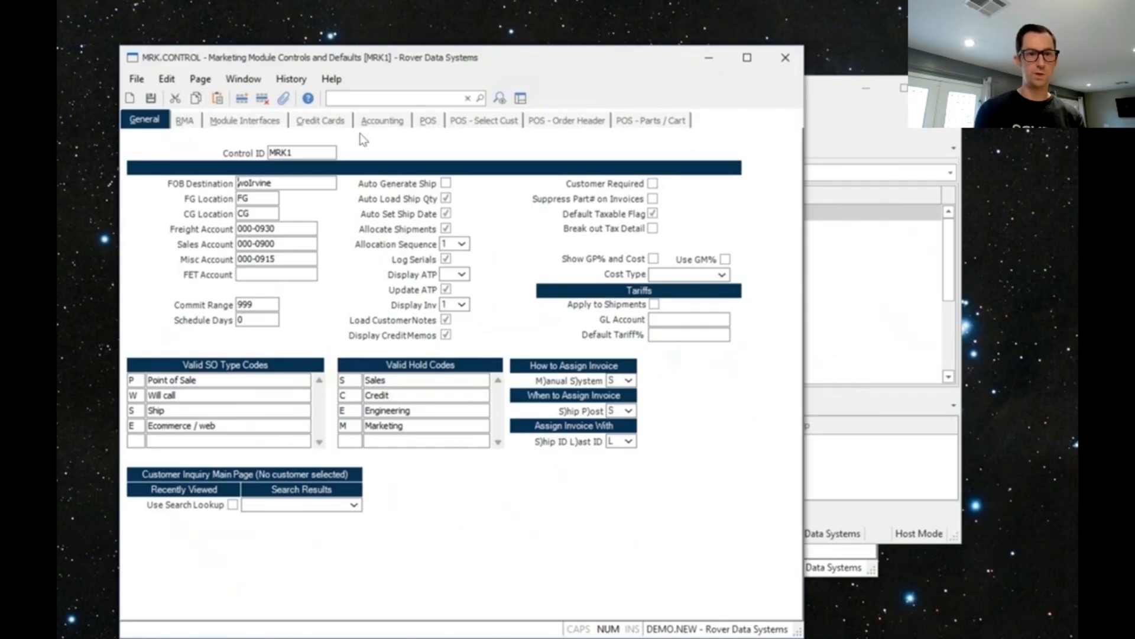
click(430, 121)
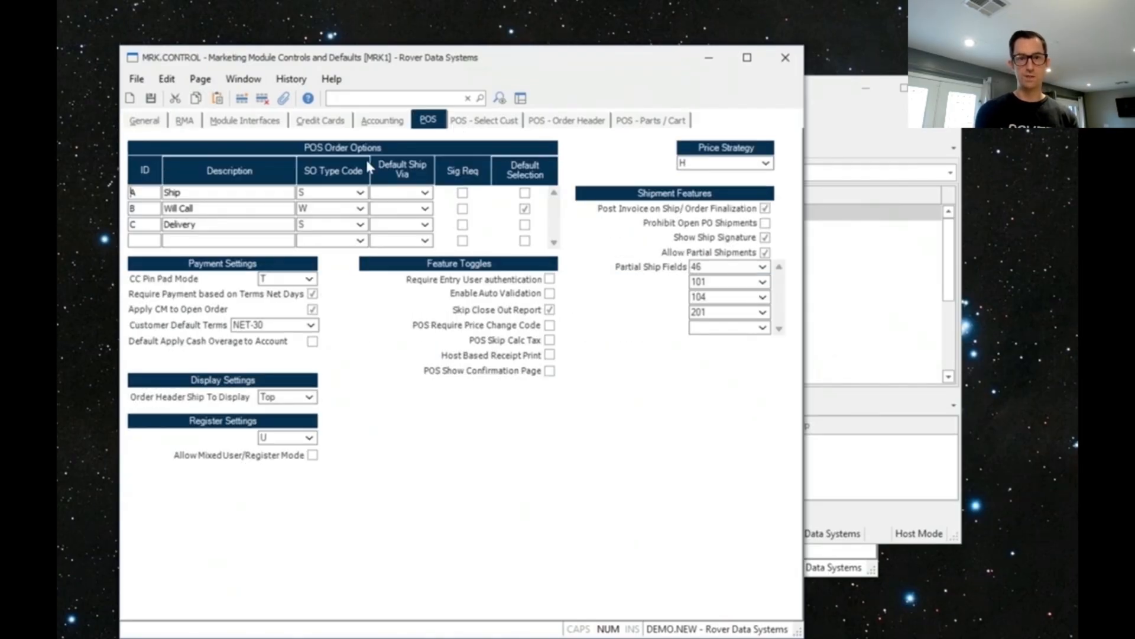
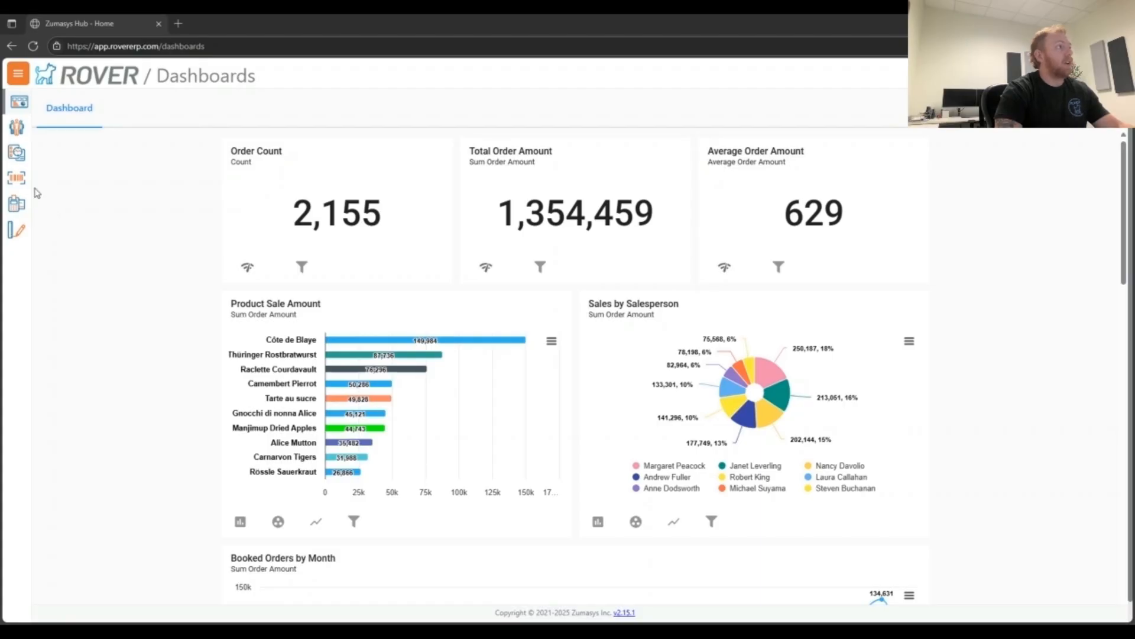
Open POS in the Rover web app, search customers for "evans" and start a quote for Evans Supplies.
click(19, 206)
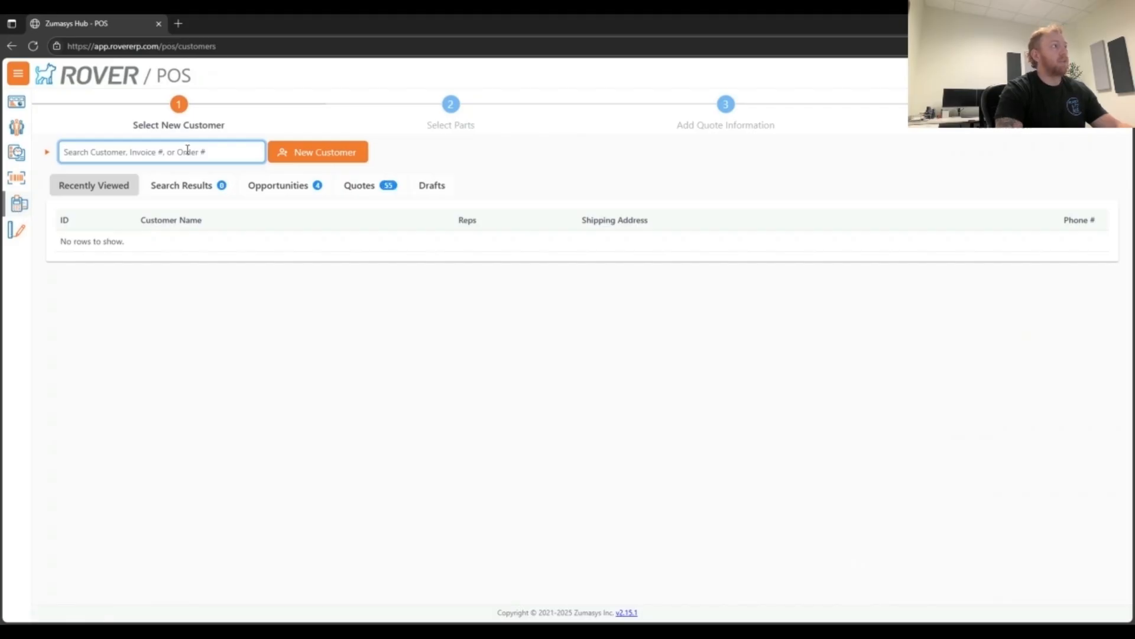
text(evans)
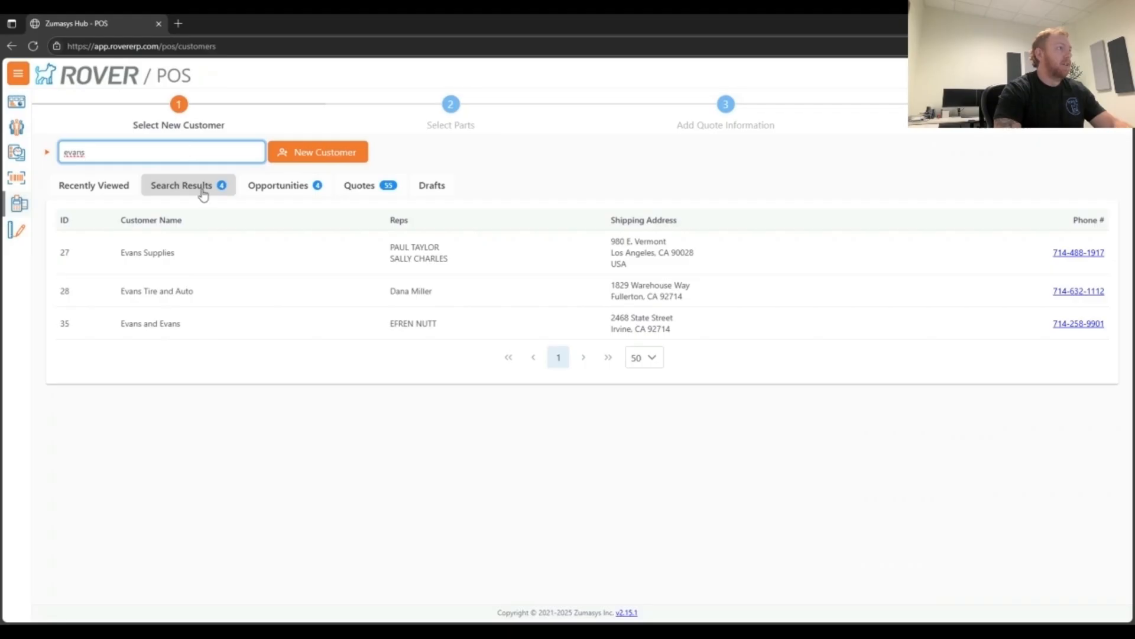
click(235, 261)
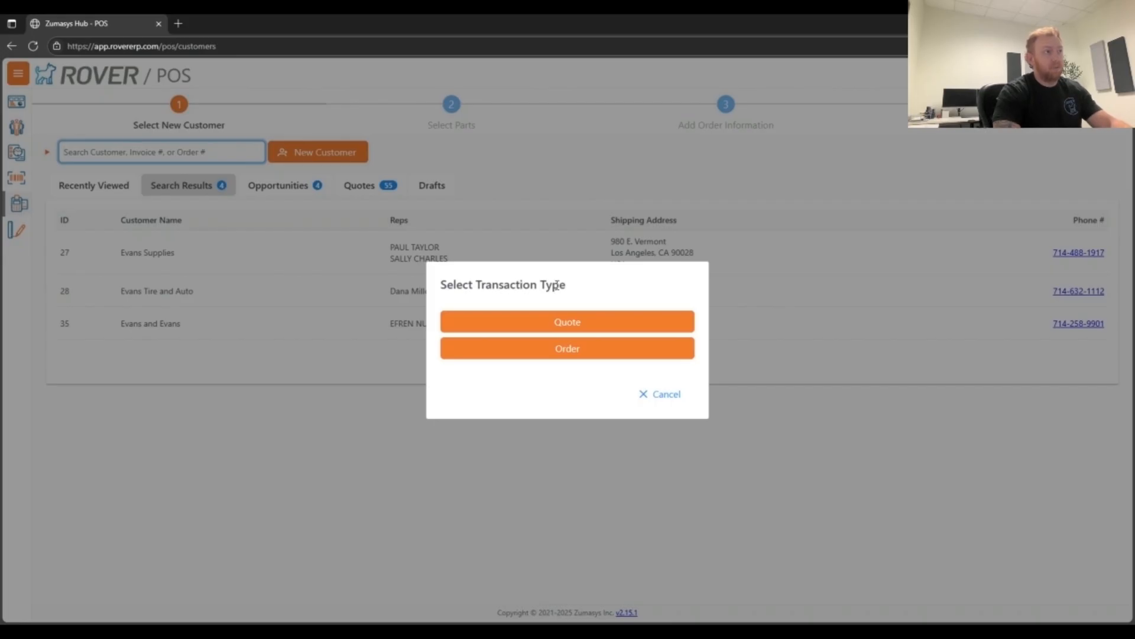
click(580, 325)
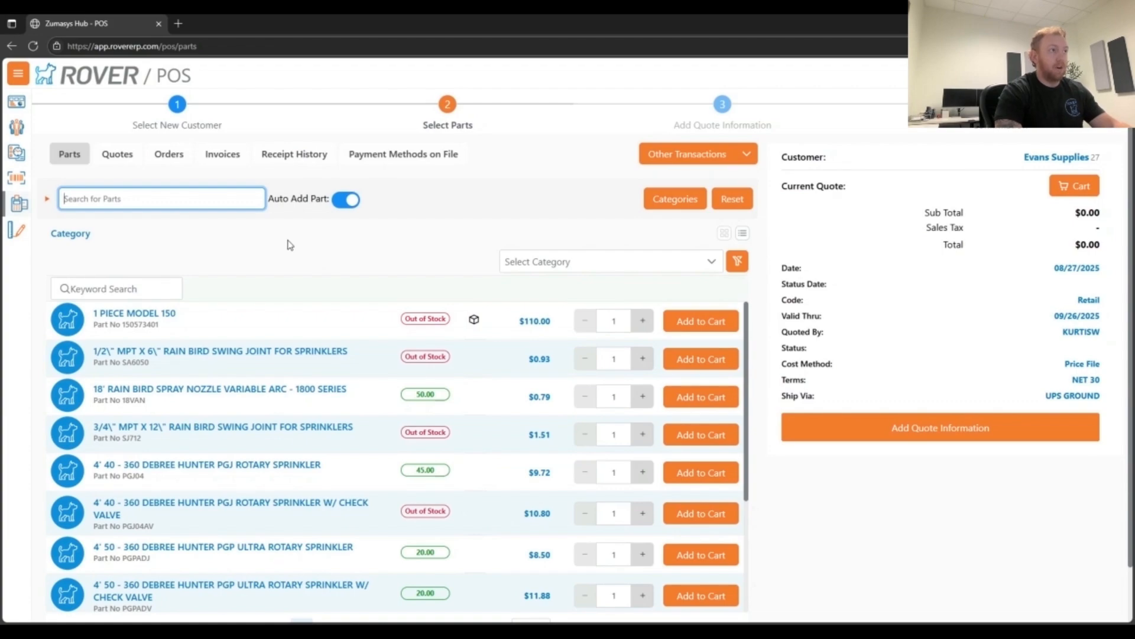
Filter the quote's part list to the Demo Parts category.
click(571, 268)
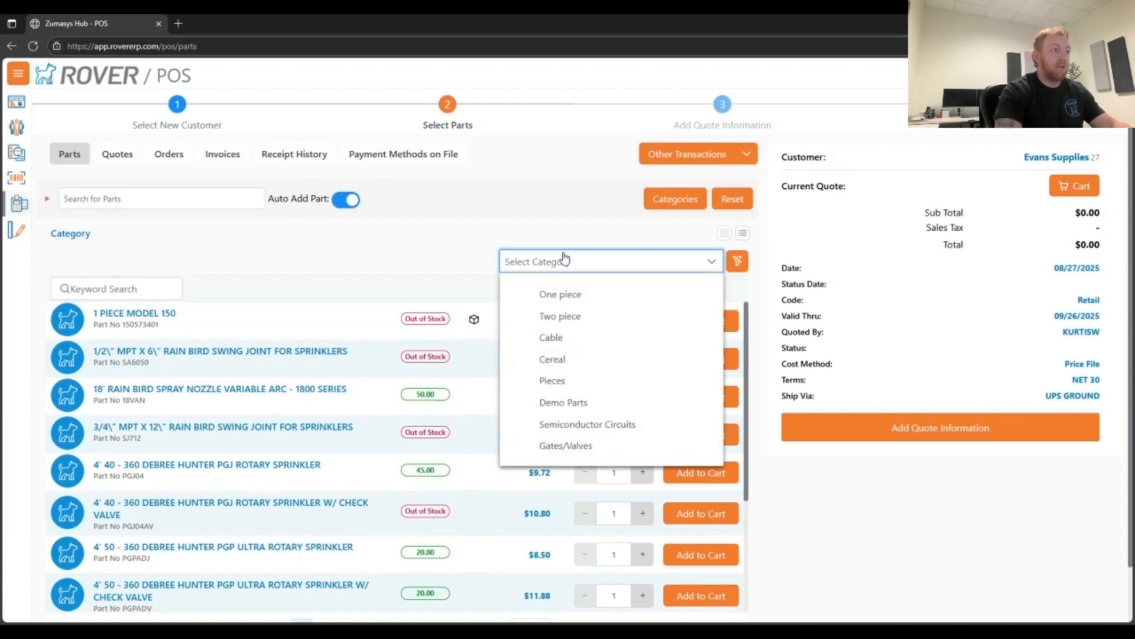
click(585, 402)
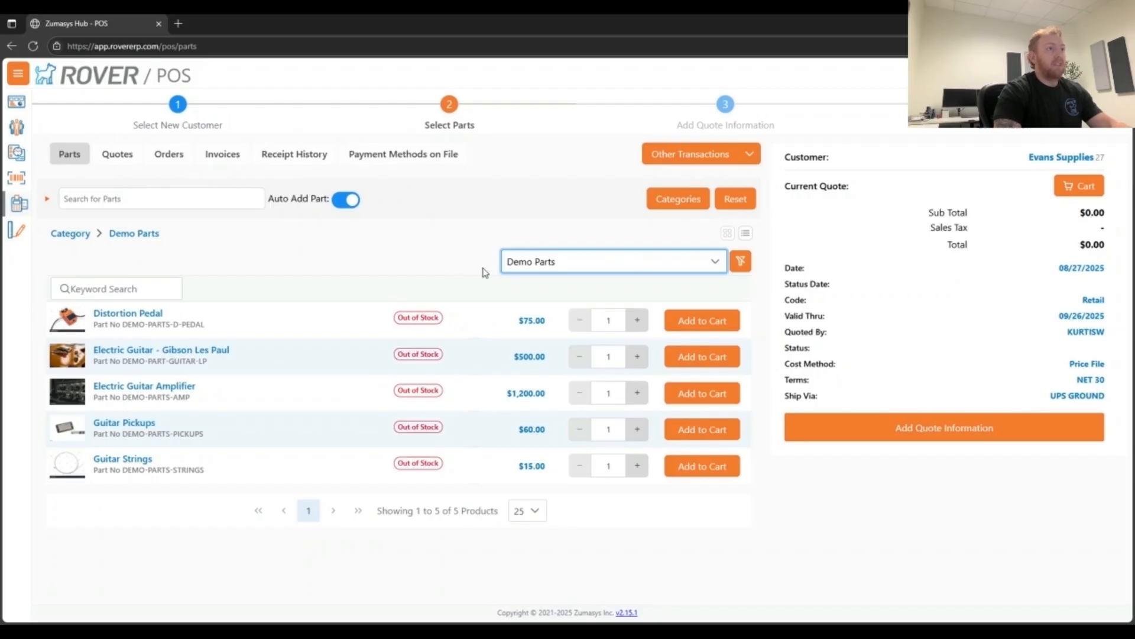
Reset the part list's category filter and search the parts for 110.
click(752, 203)
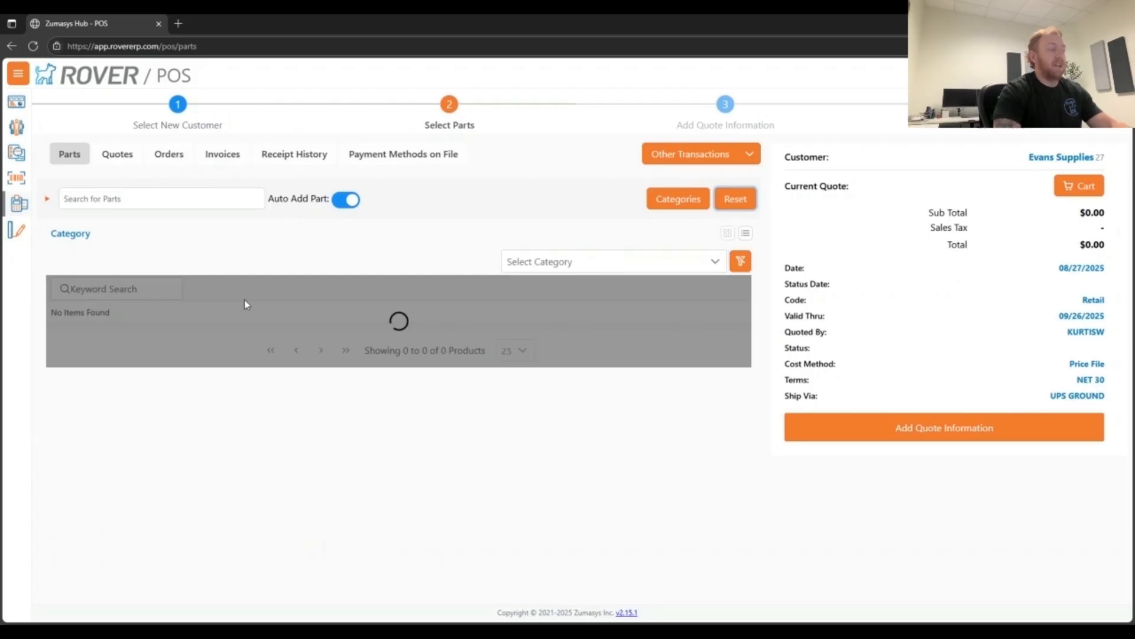
click(210, 203)
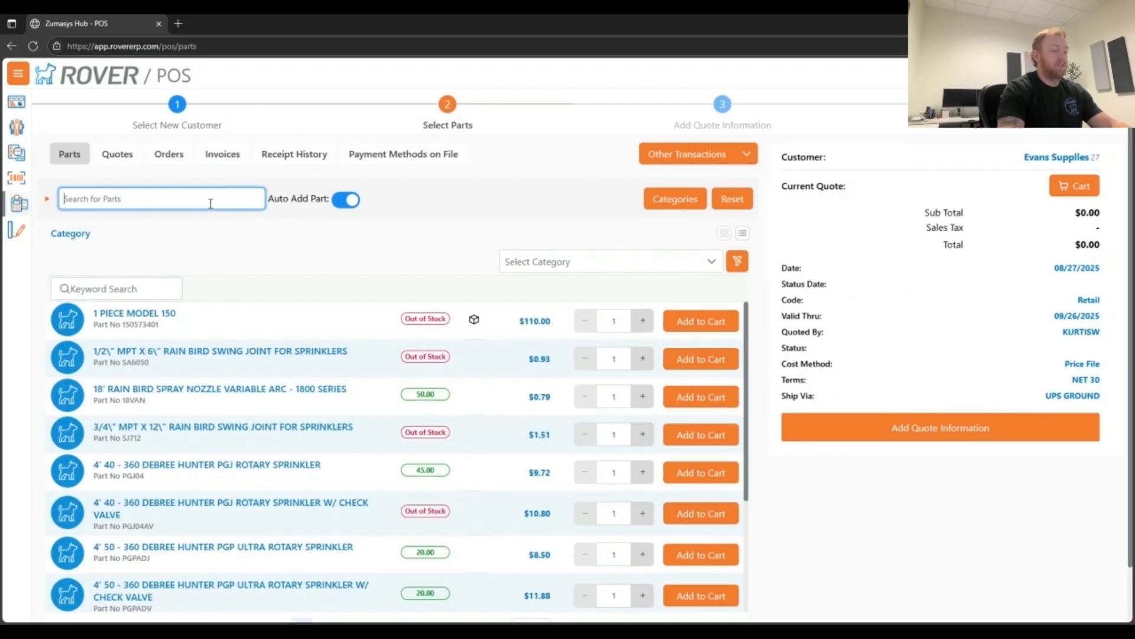
text(110)
key(Return)
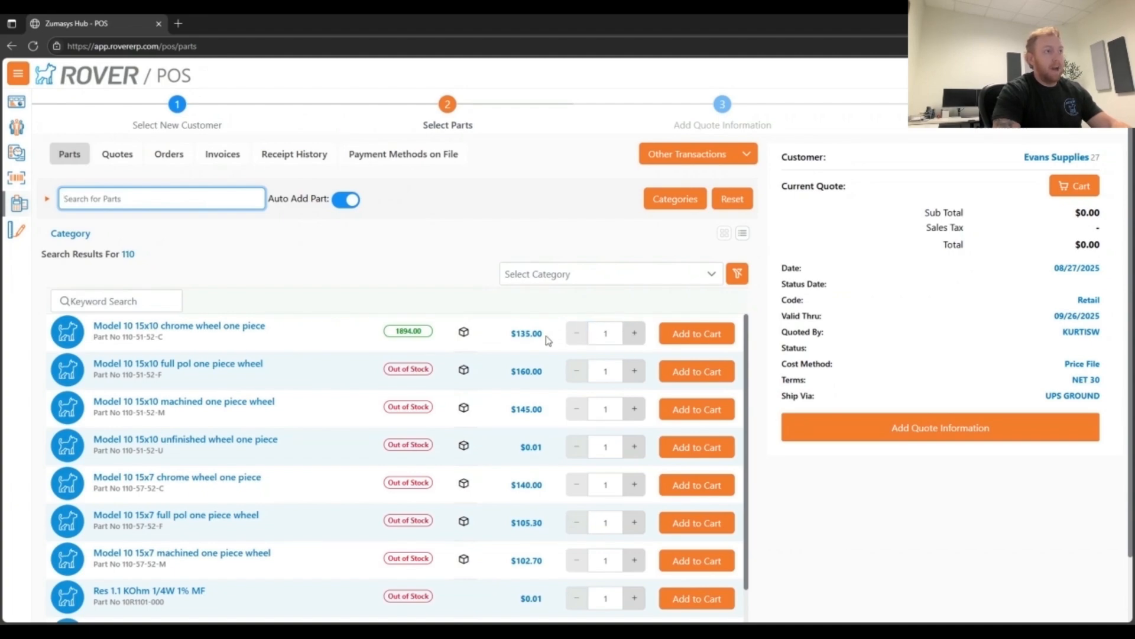
click(635, 335)
click(636, 335)
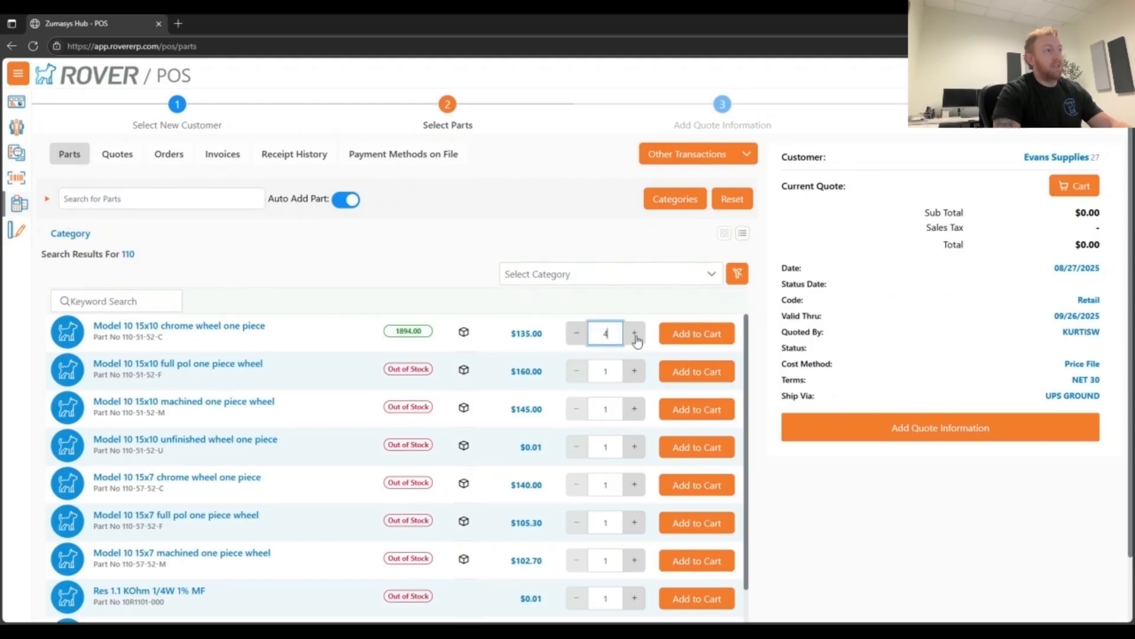
click(571, 340)
click(572, 341)
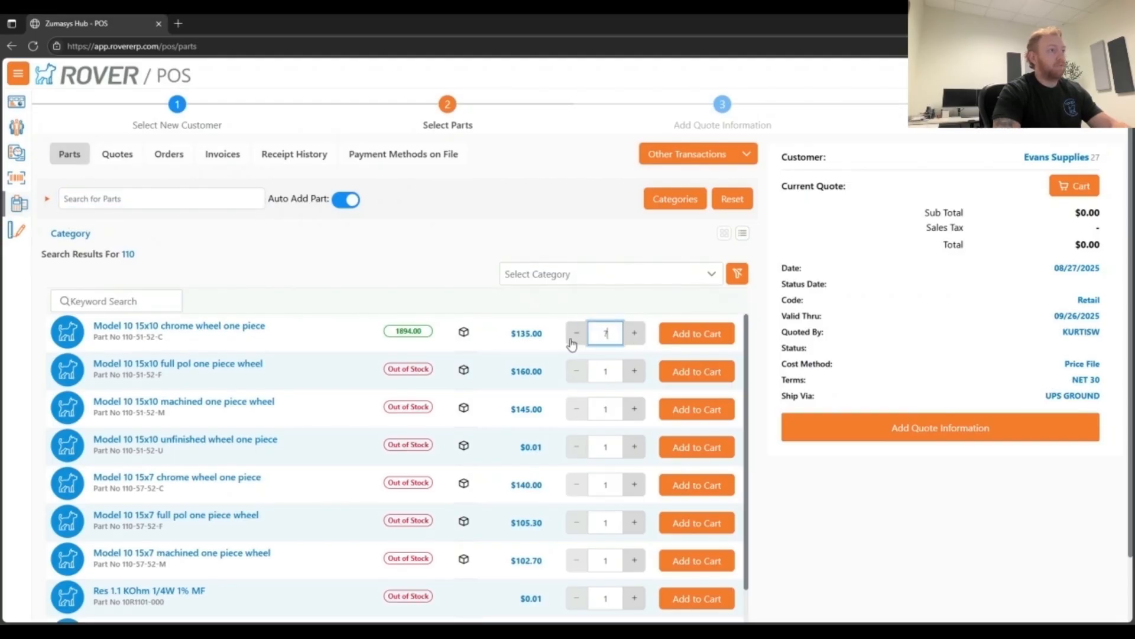
click(572, 344)
click(571, 344)
click(571, 344)
click(648, 340)
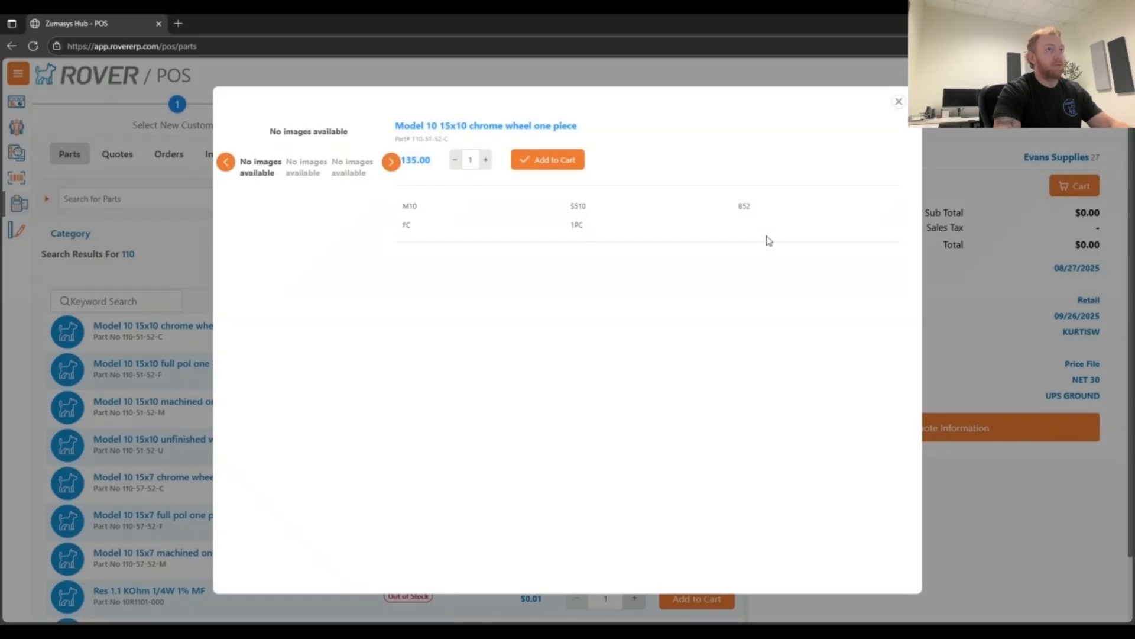
click(899, 102)
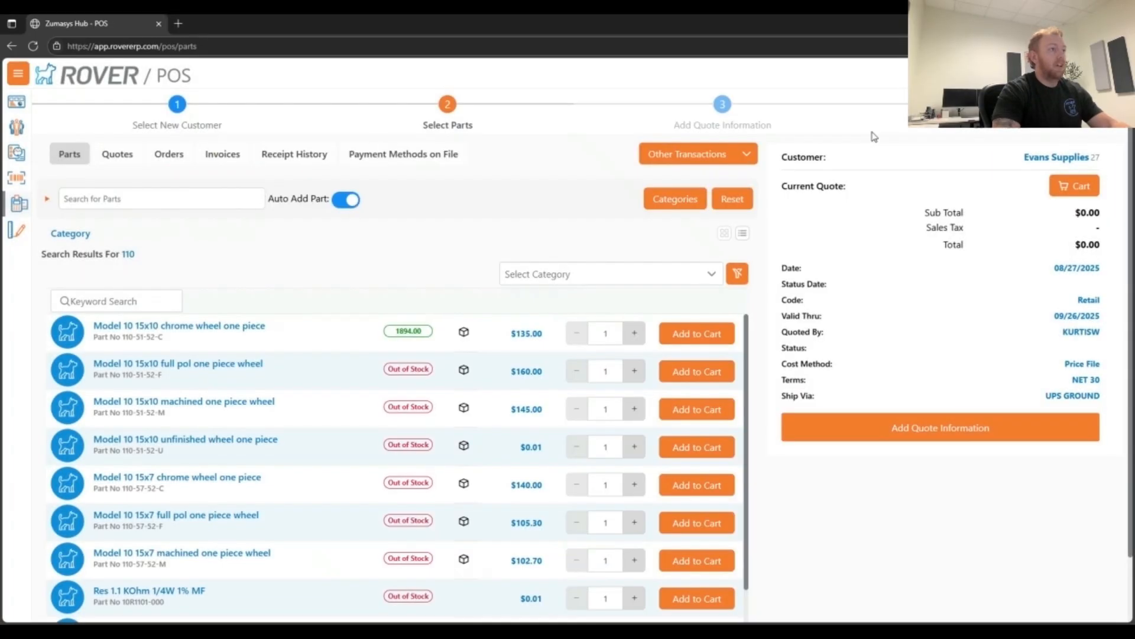
Add 10 of the Model 10 15x10 chrome wheel one piece, part 110-51-52-C, to the quote.
click(634, 335)
click(634, 335)
click(635, 335)
click(634, 335)
click(634, 335)
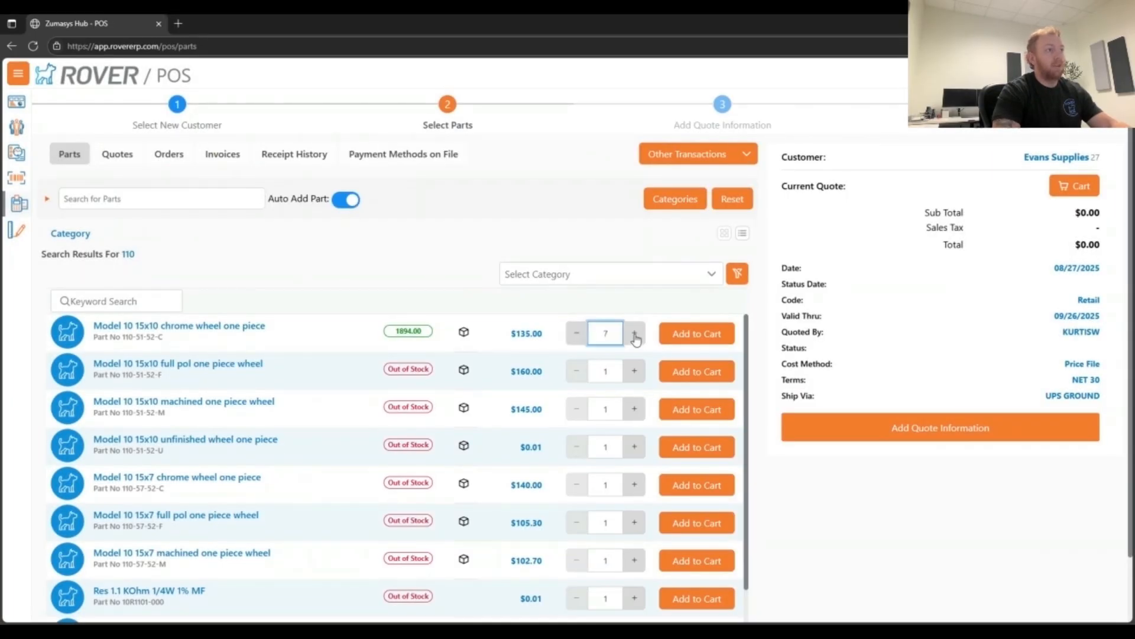
click(634, 335)
click(689, 334)
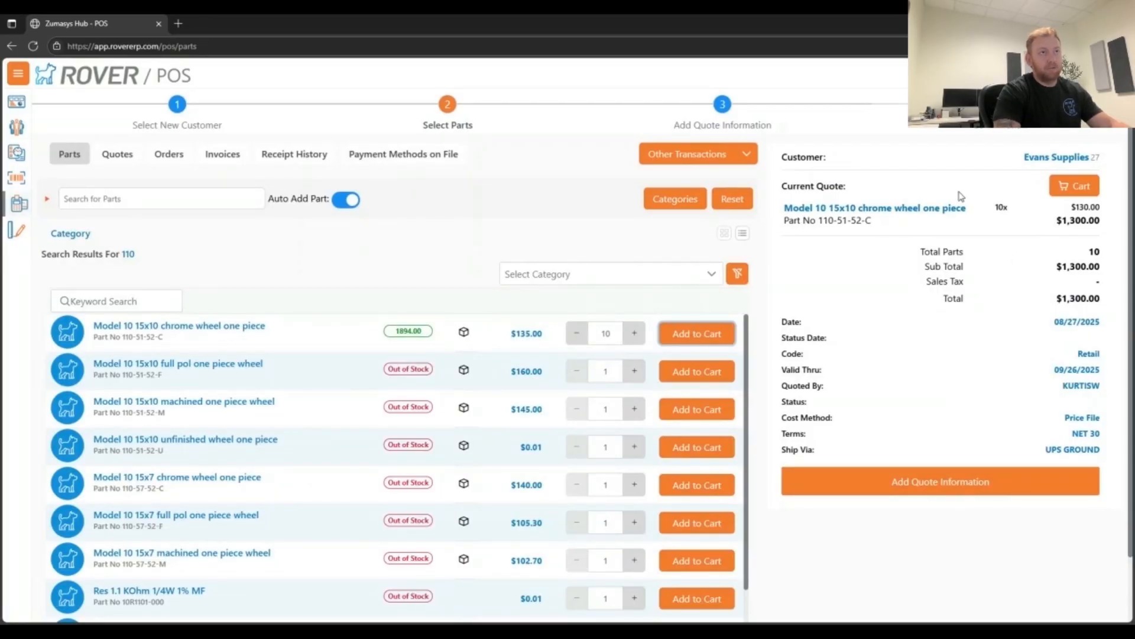
Examine the chrome wheel line's details and quantity price breaks in the current quote, and leave them without saving changes.
scroll(410, 463, down, 3)
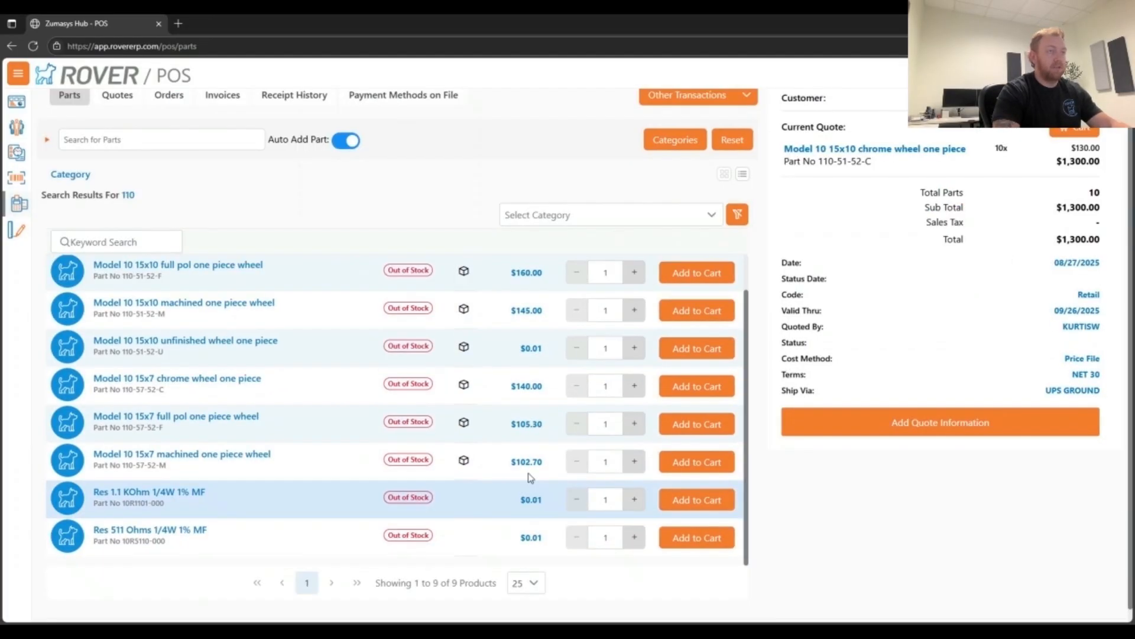
scroll(598, 436, up, 4)
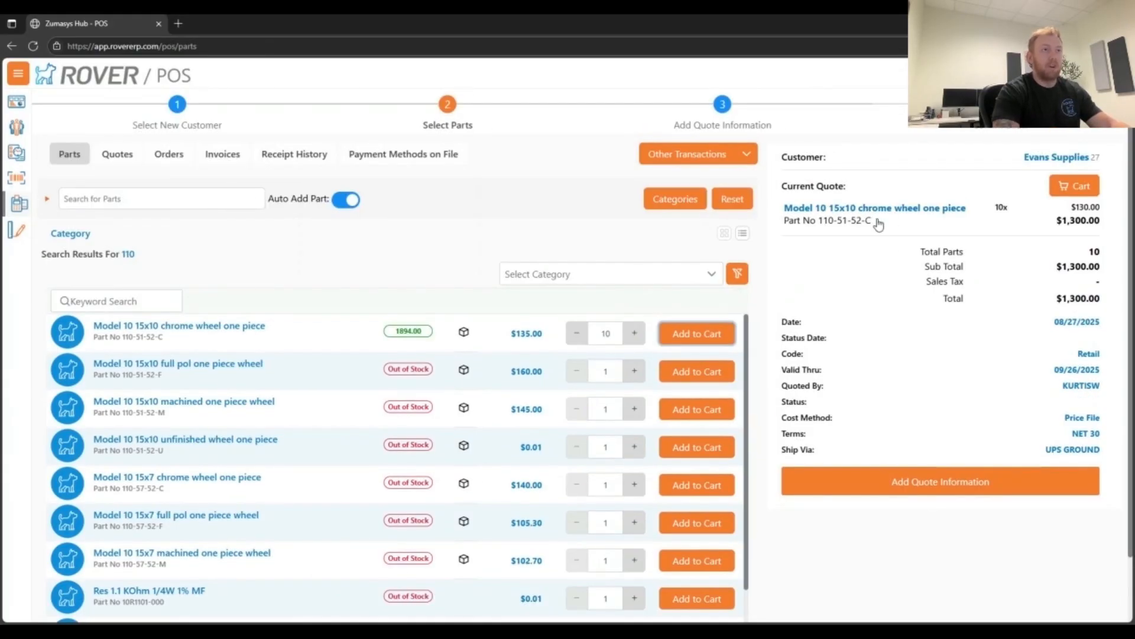
click(935, 209)
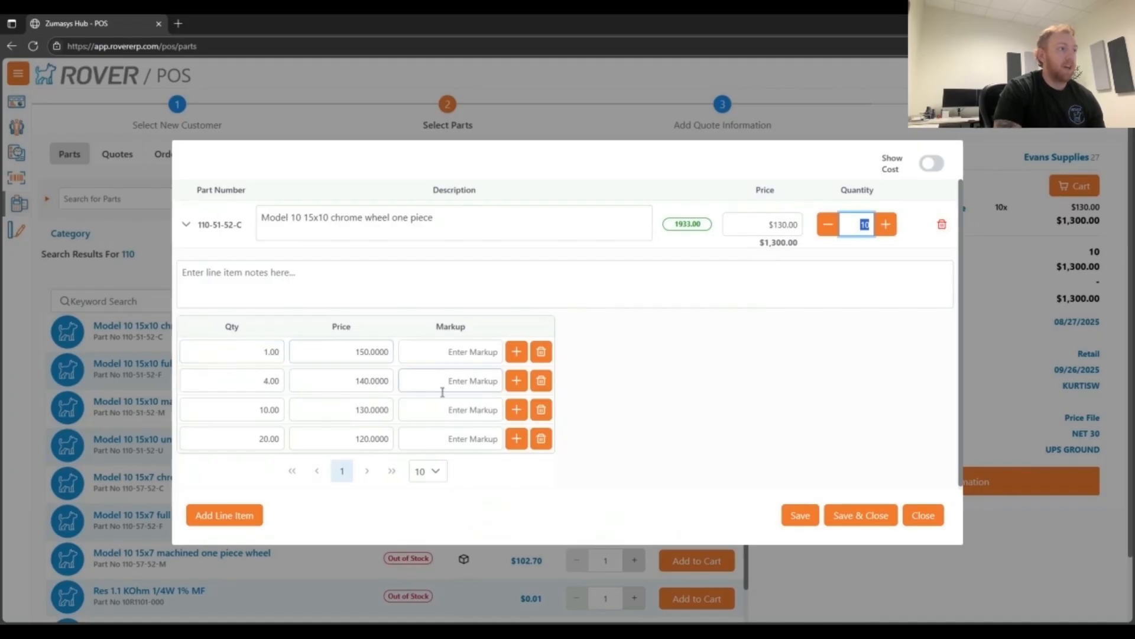
click(700, 388)
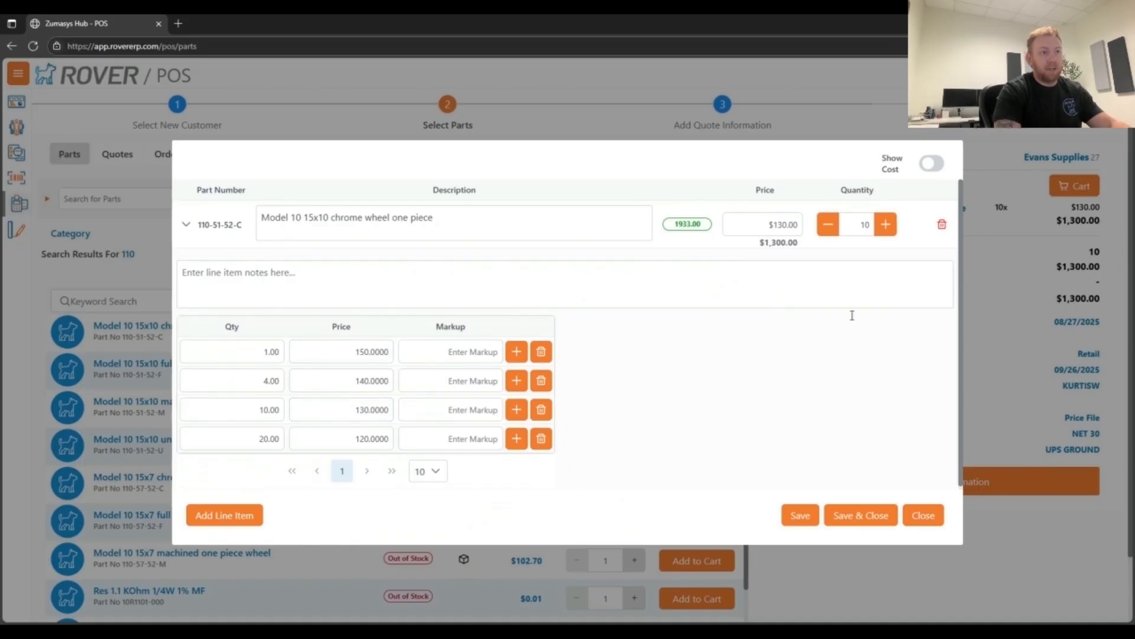
click(925, 516)
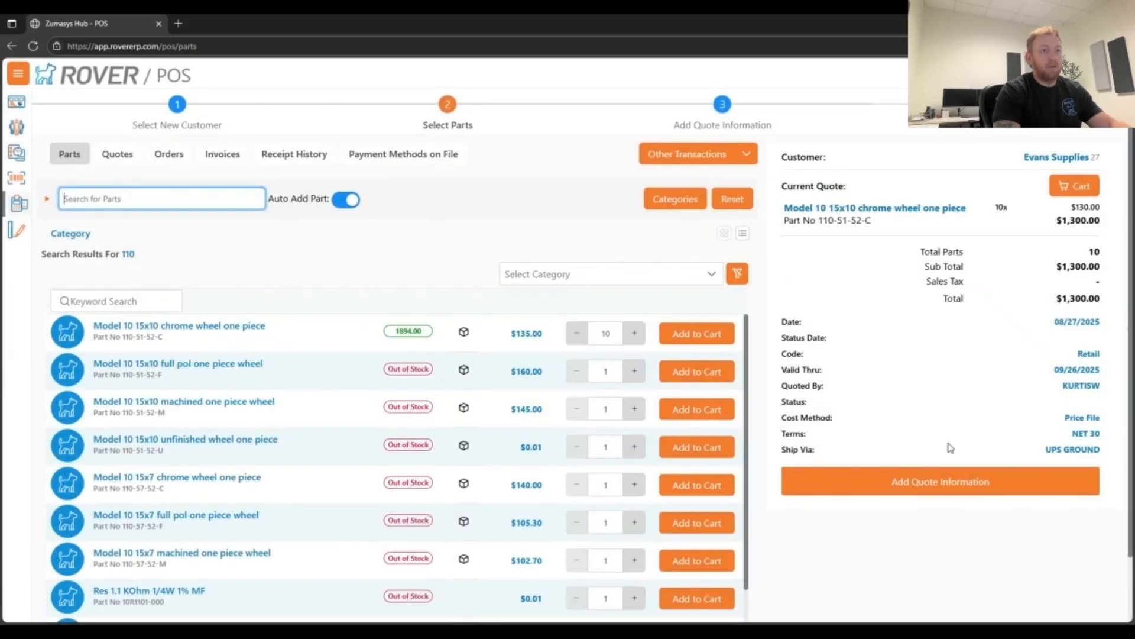
Continue to the quote information, review the shipping address and quote fields, and create the quote as final rather than as a draft.
click(946, 481)
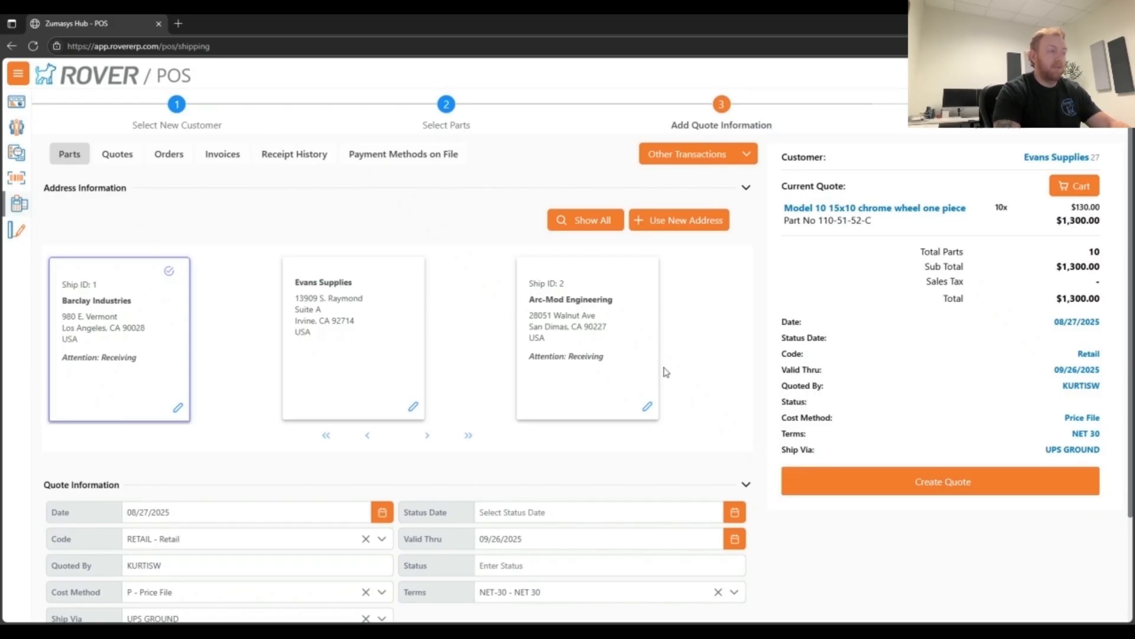
scroll(691, 394, down, 2)
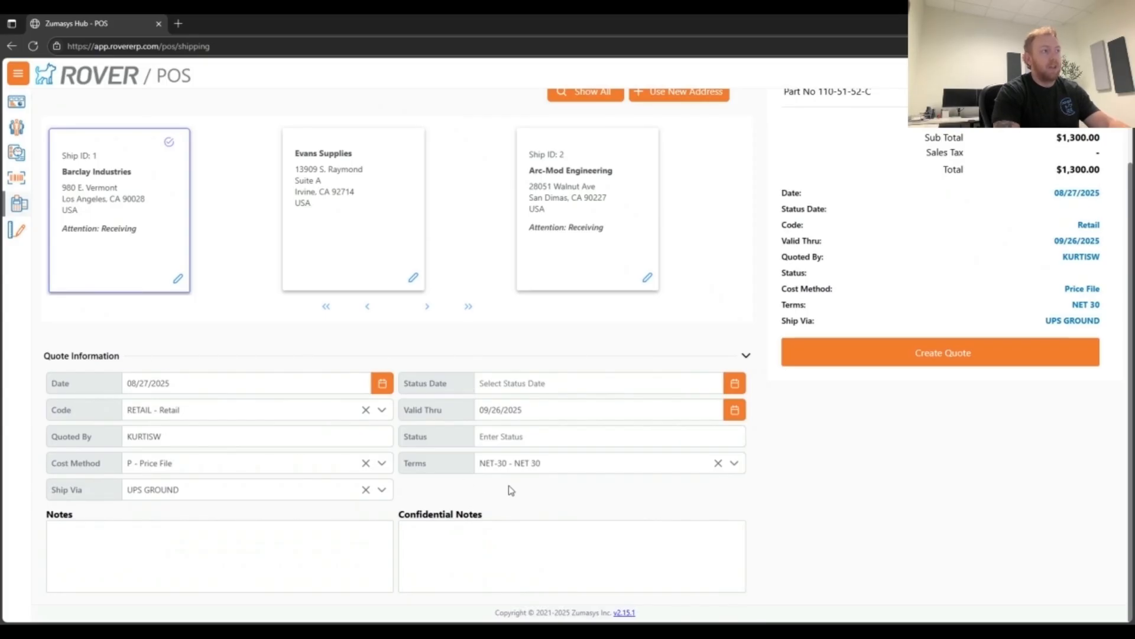
scroll(612, 482, up, 3)
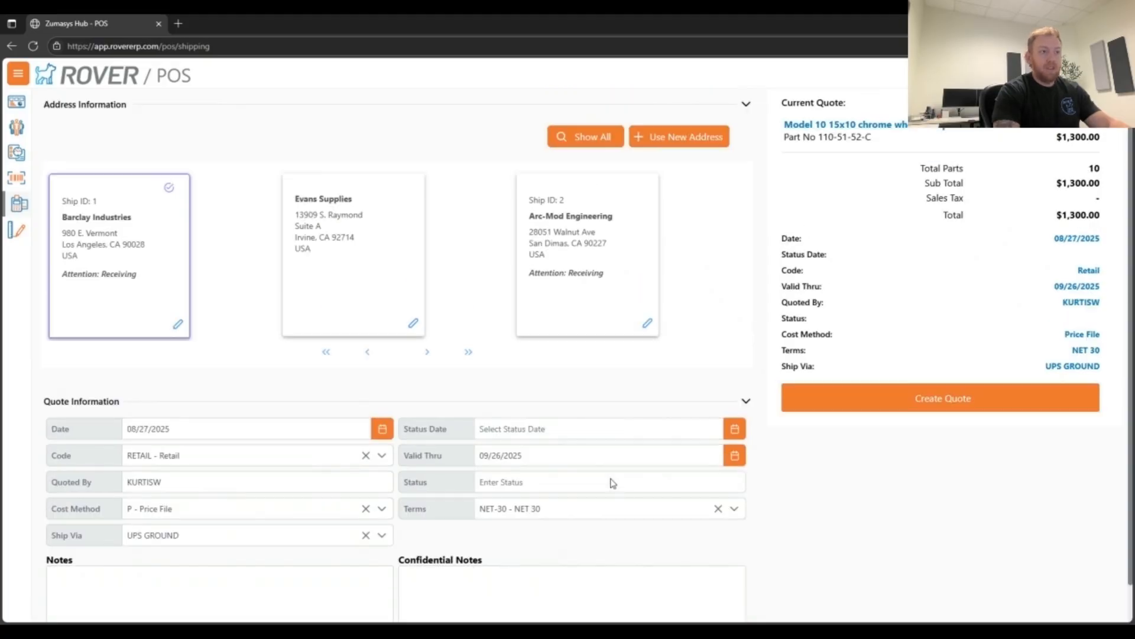
click(970, 485)
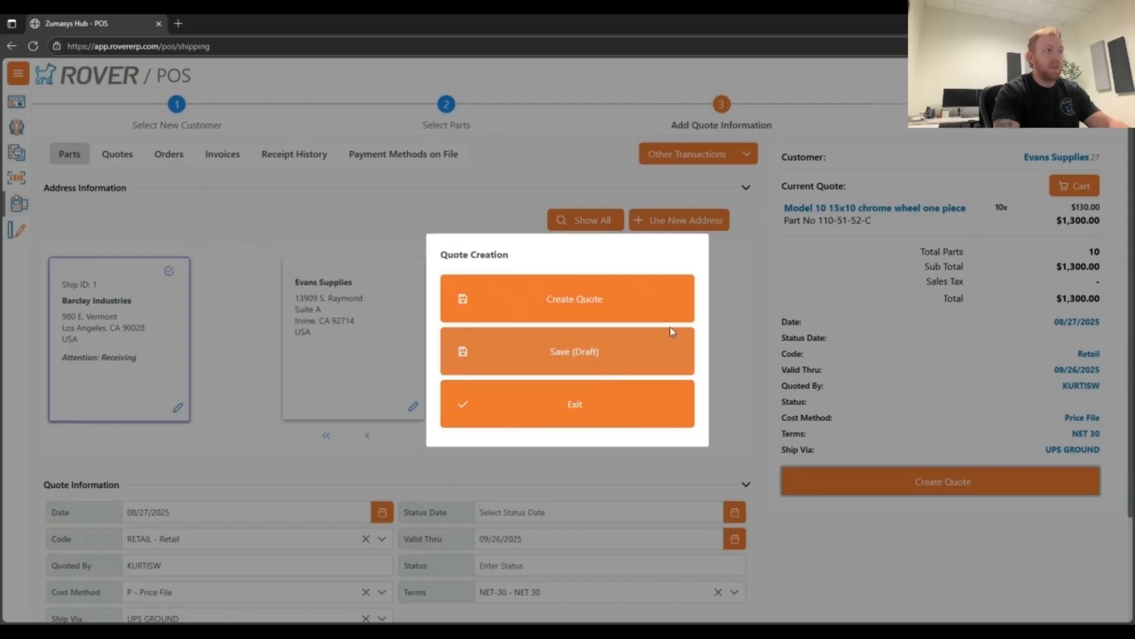
click(592, 305)
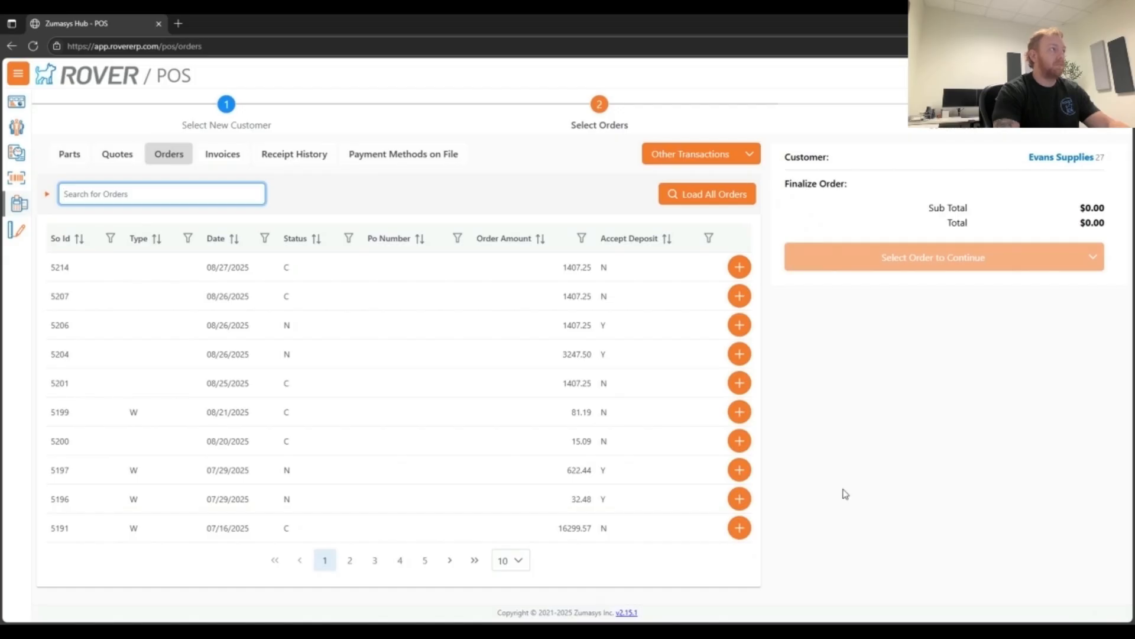
Start a sales order from the newest quote in the Evans Supplies quote list and look over its parts.
click(111, 161)
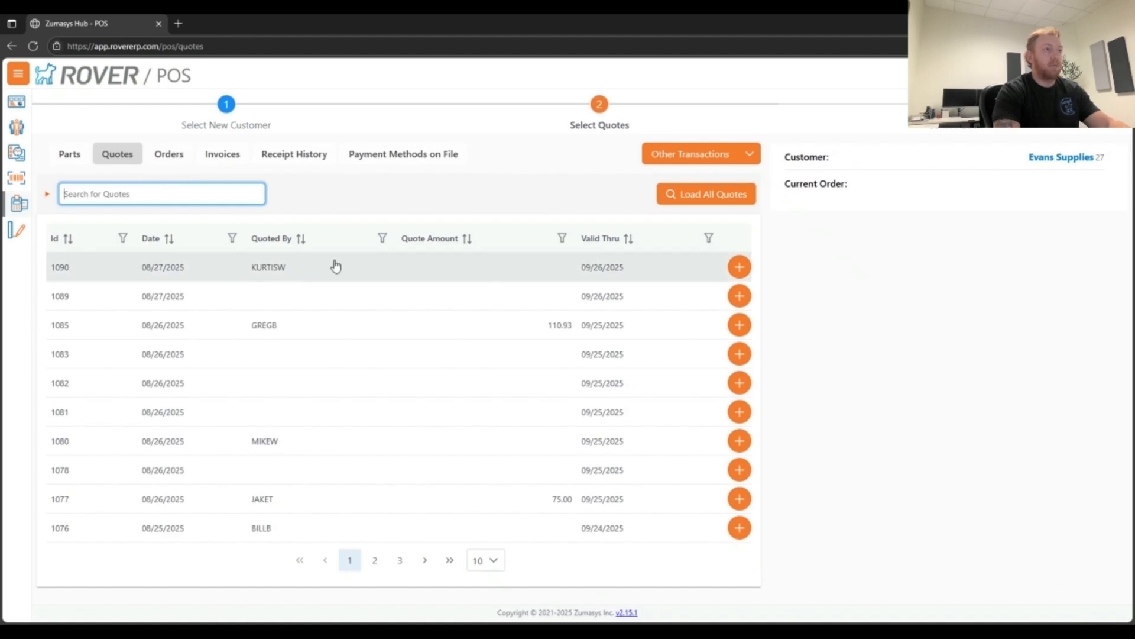
click(682, 275)
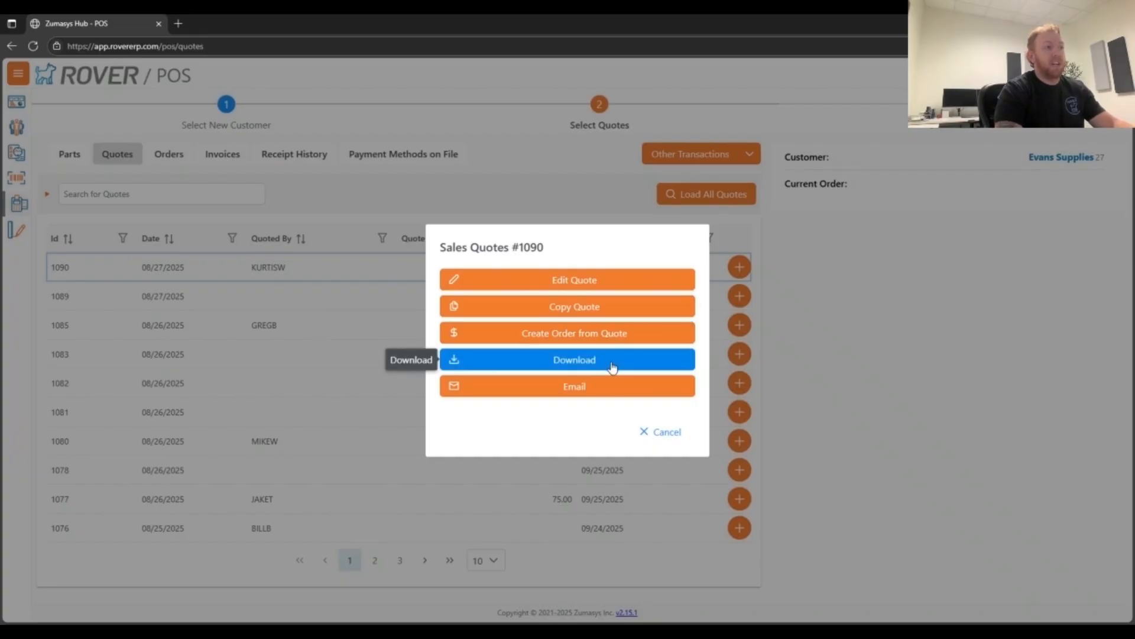
click(604, 335)
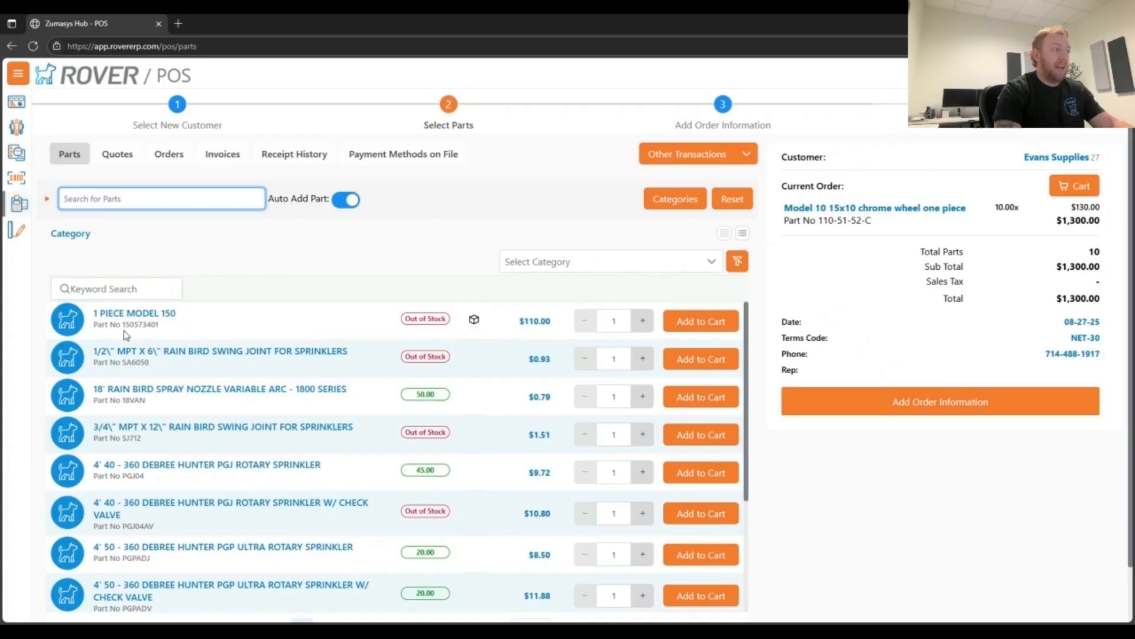
scroll(278, 417, down, 1)
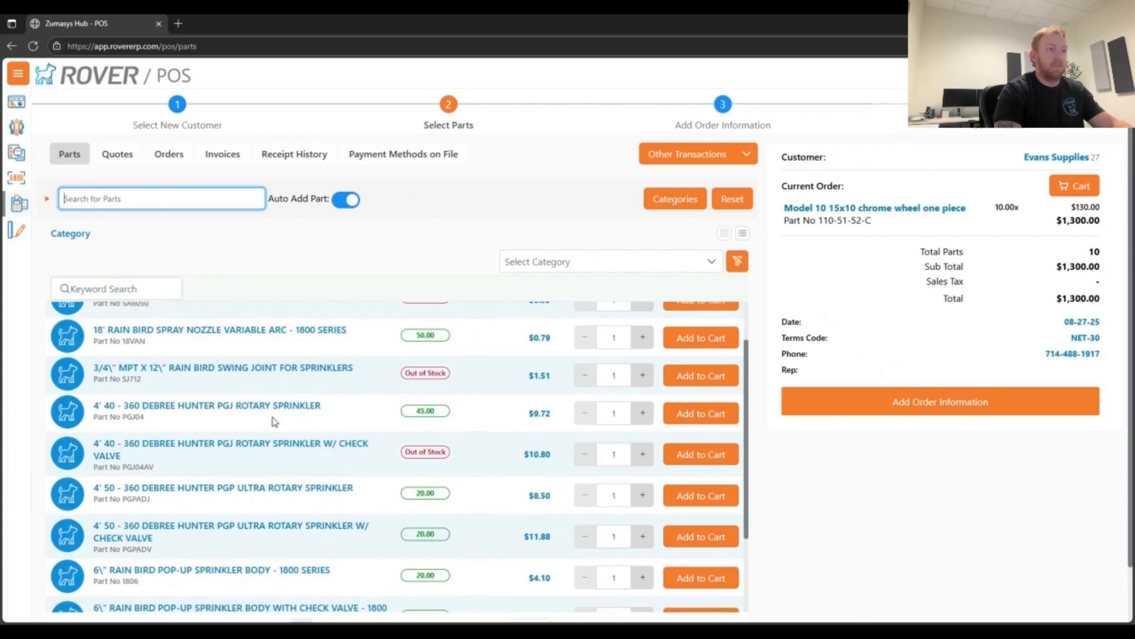
scroll(274, 418, up, 1)
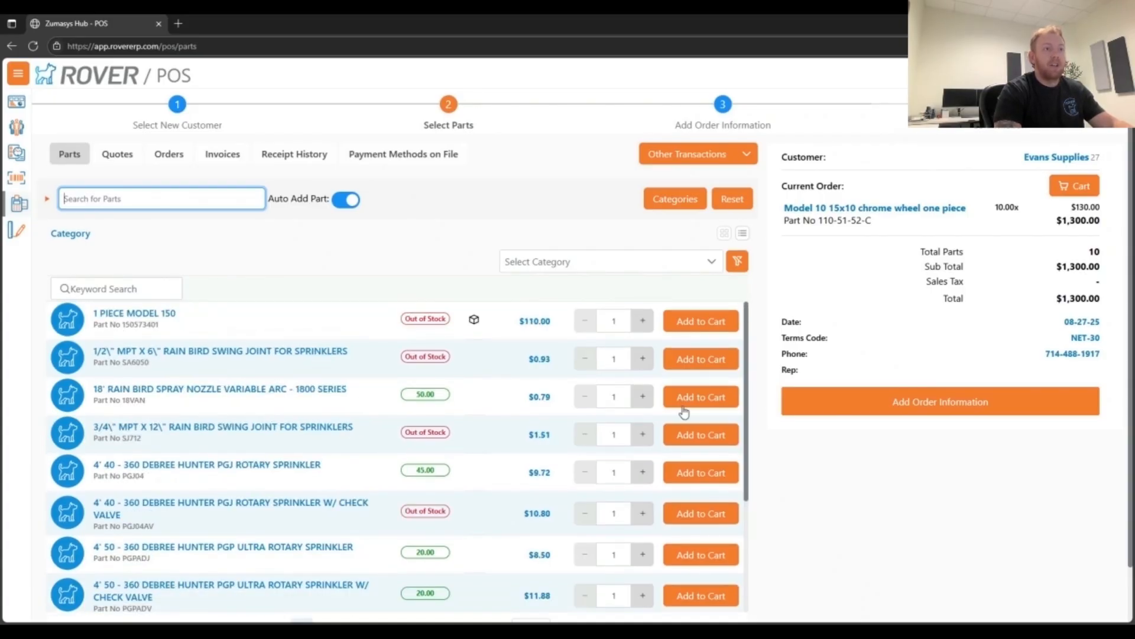
Continue to the order information, review the address, order fields and tax codes, and create the Will Call order.
click(923, 408)
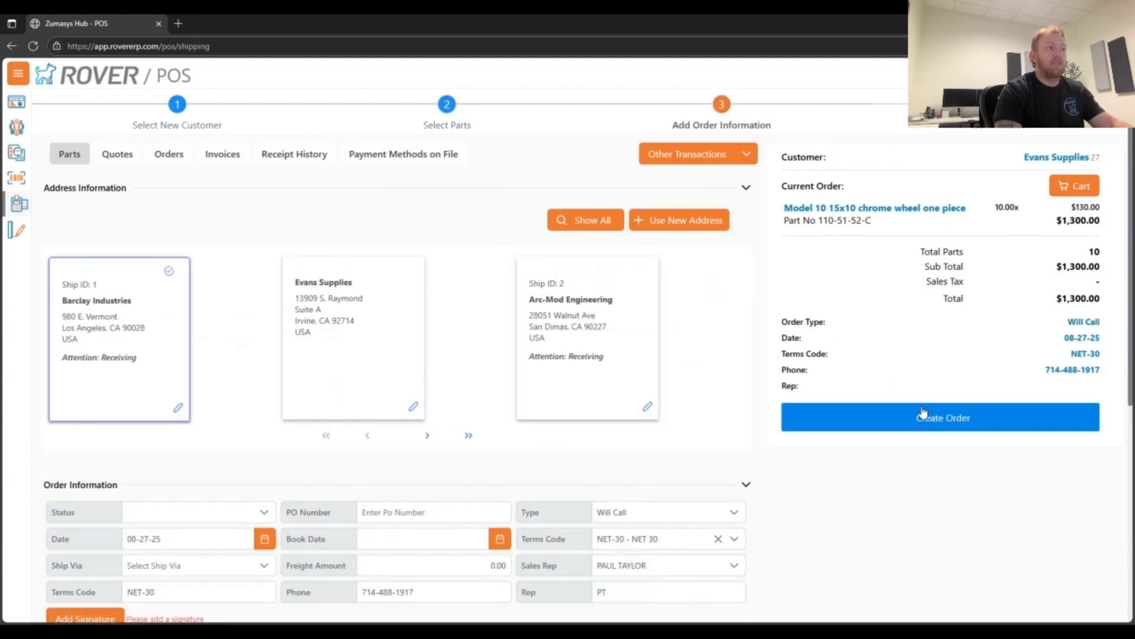
scroll(815, 409, down, 2)
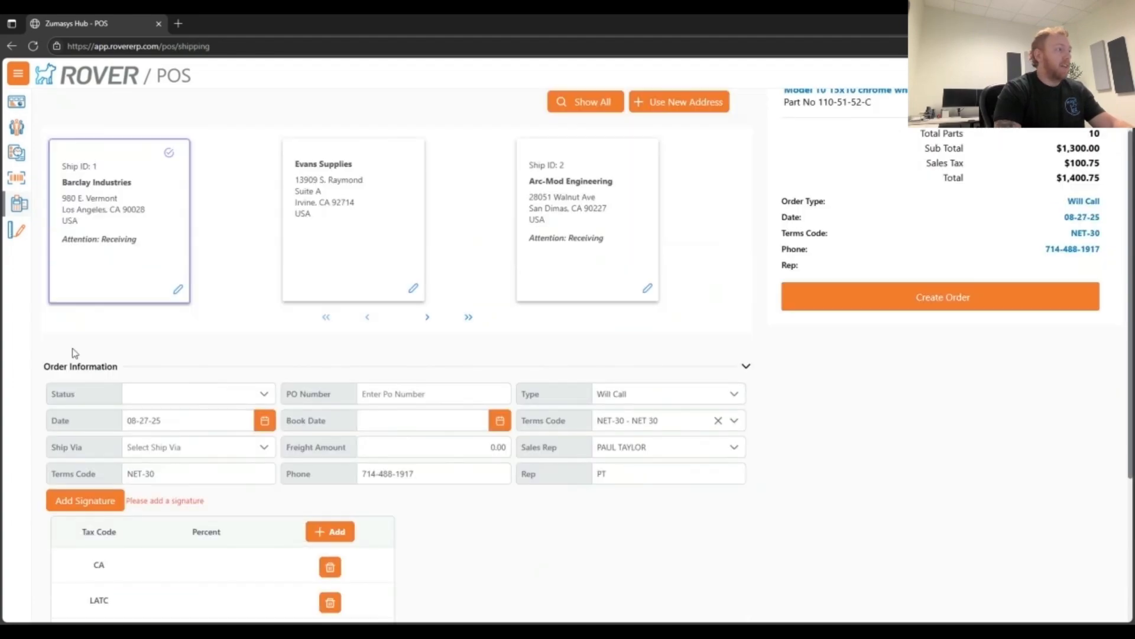
scroll(71, 349, down, 1)
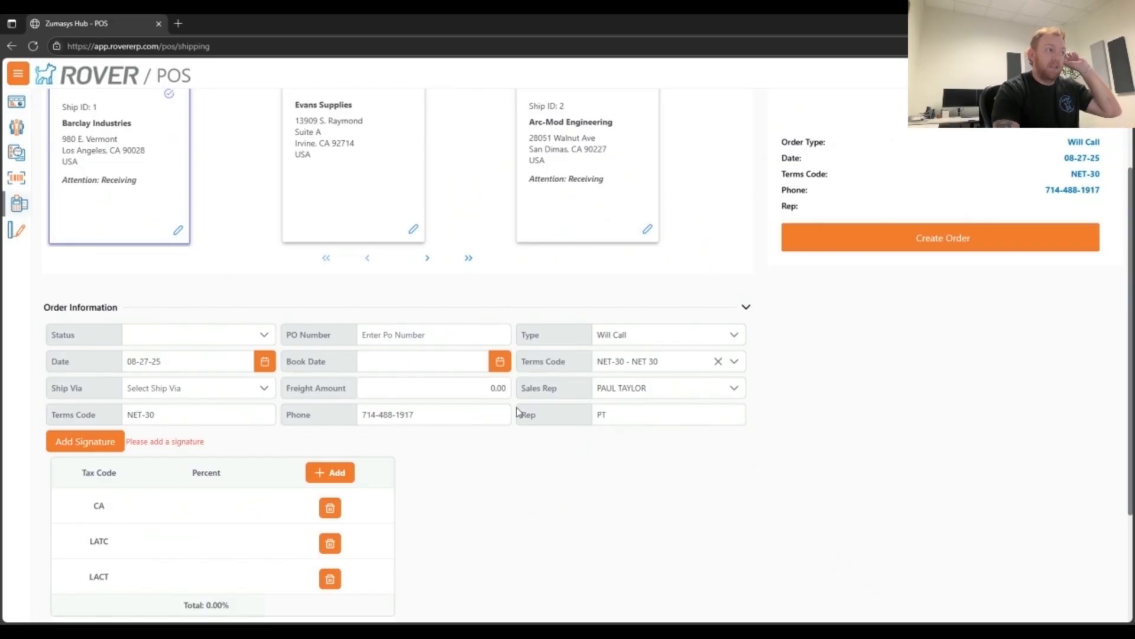
click(445, 390)
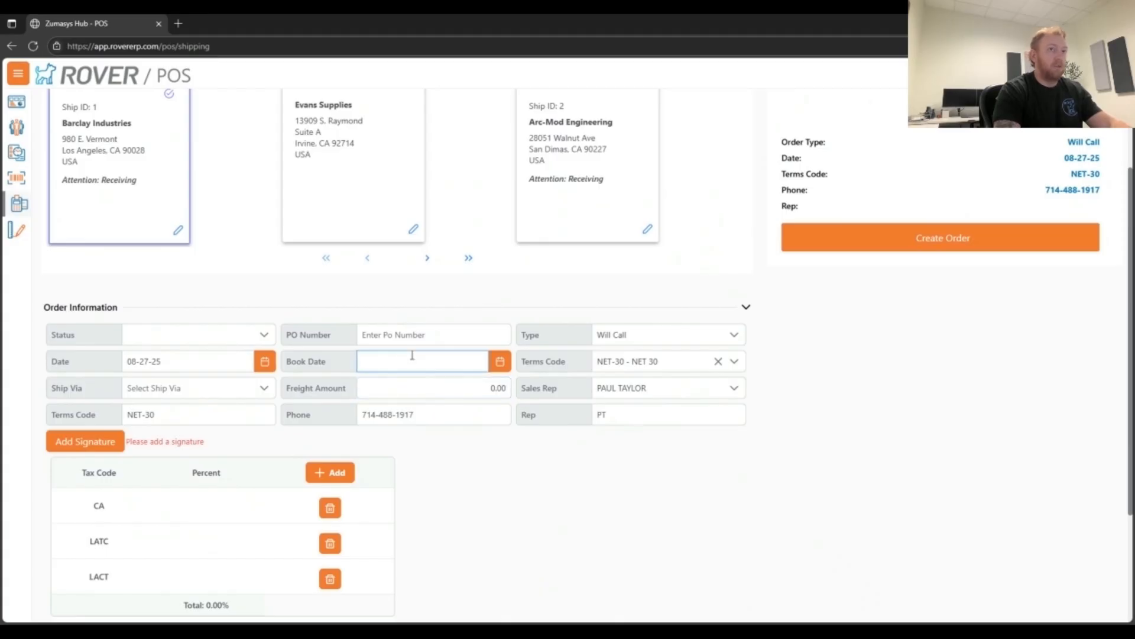
scroll(460, 394, down, 1)
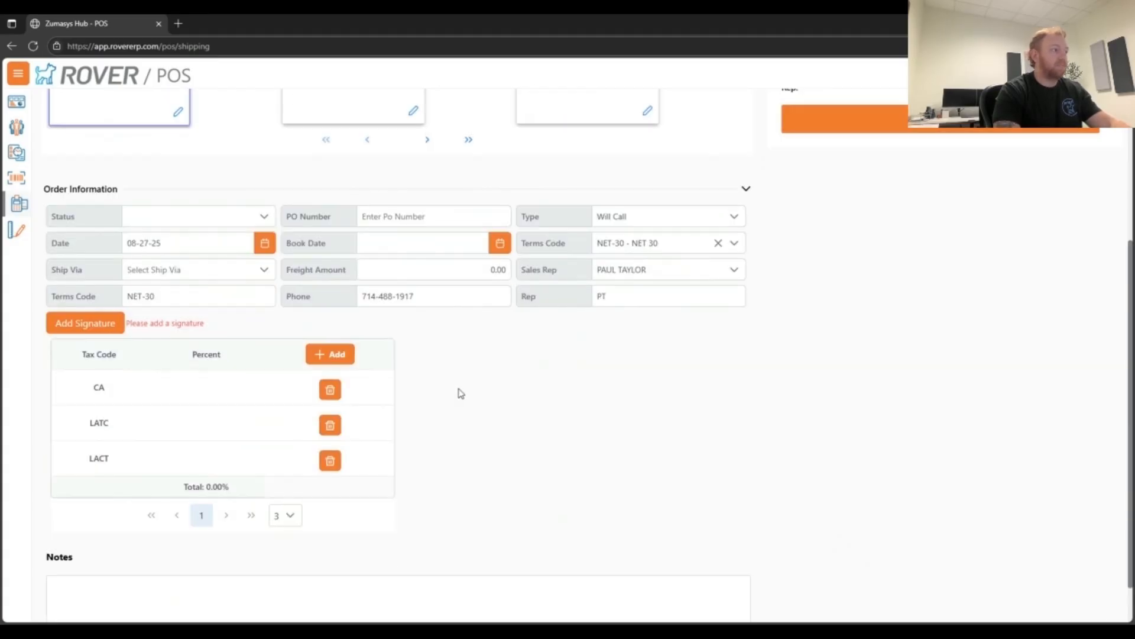
scroll(626, 409, up, 6)
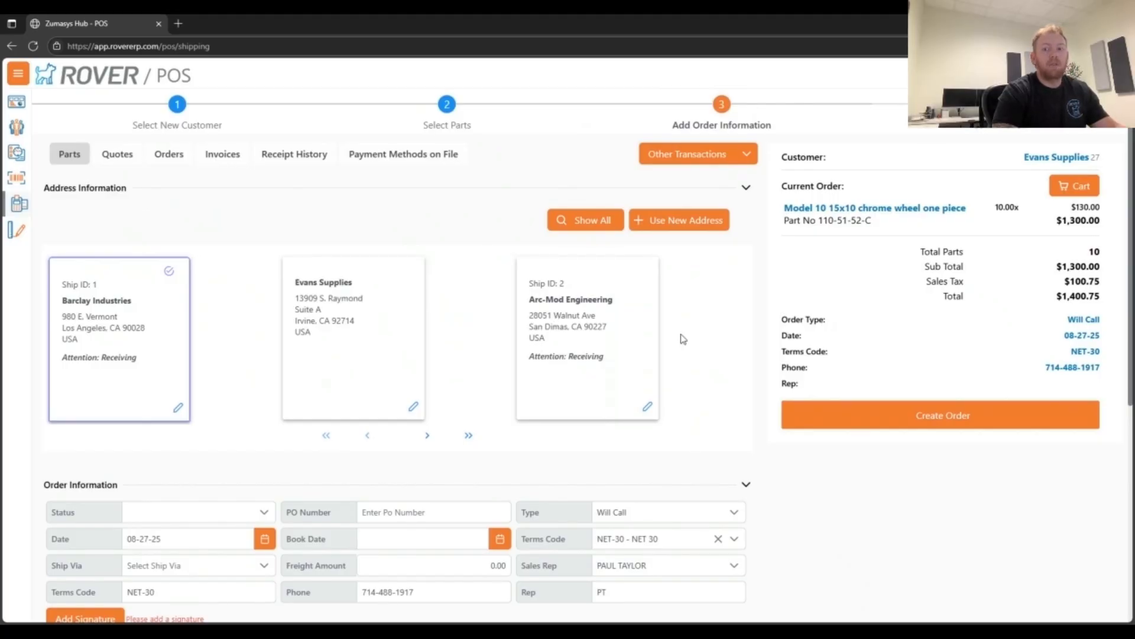
scroll(685, 334, down, 1)
scroll(695, 305, up, 1)
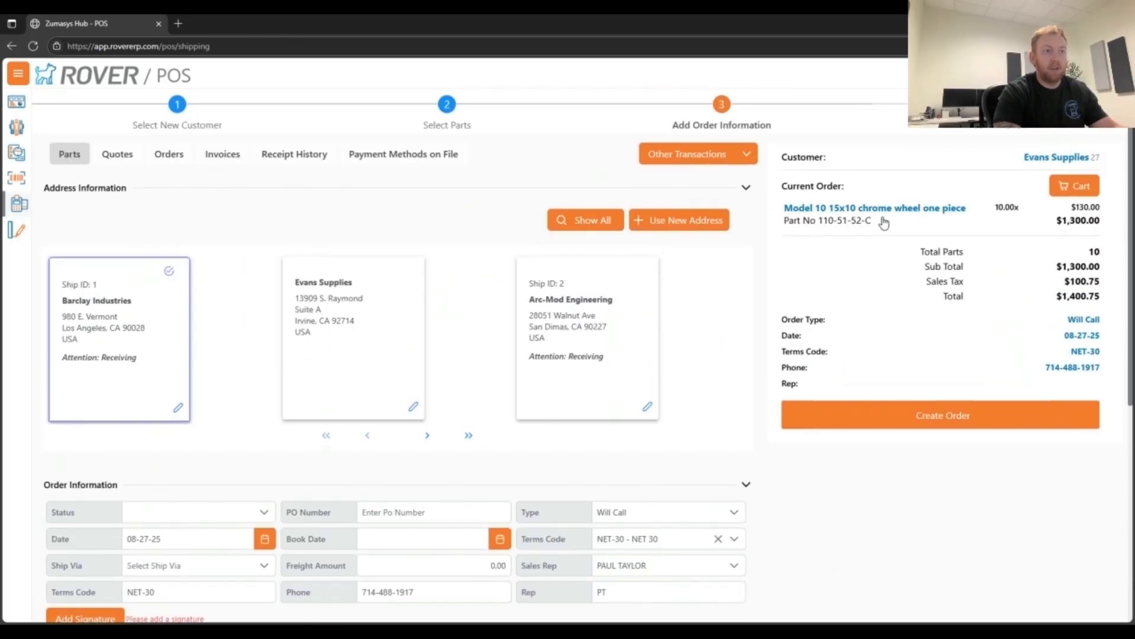
click(976, 421)
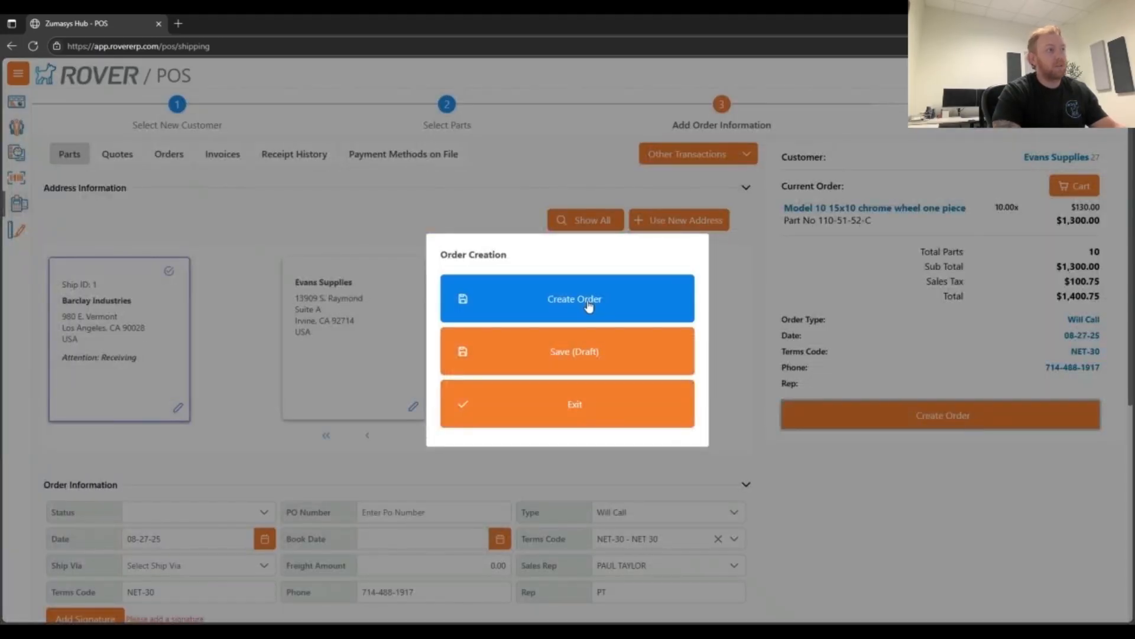
click(583, 305)
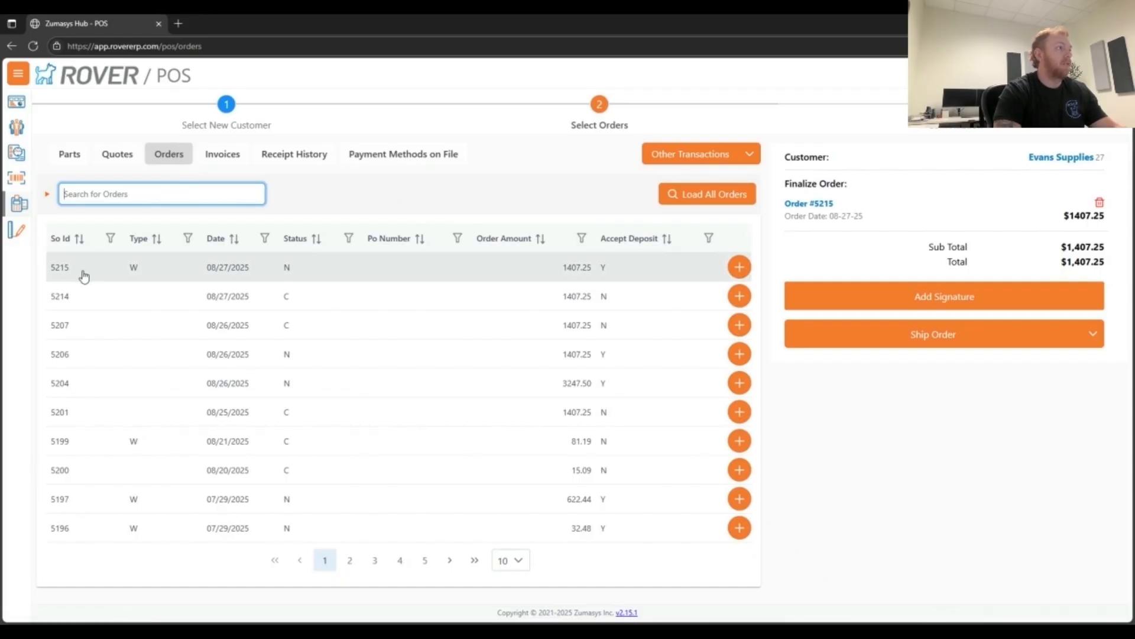
Download the newly created sales order's document from the Evans Supplies order list.
click(417, 271)
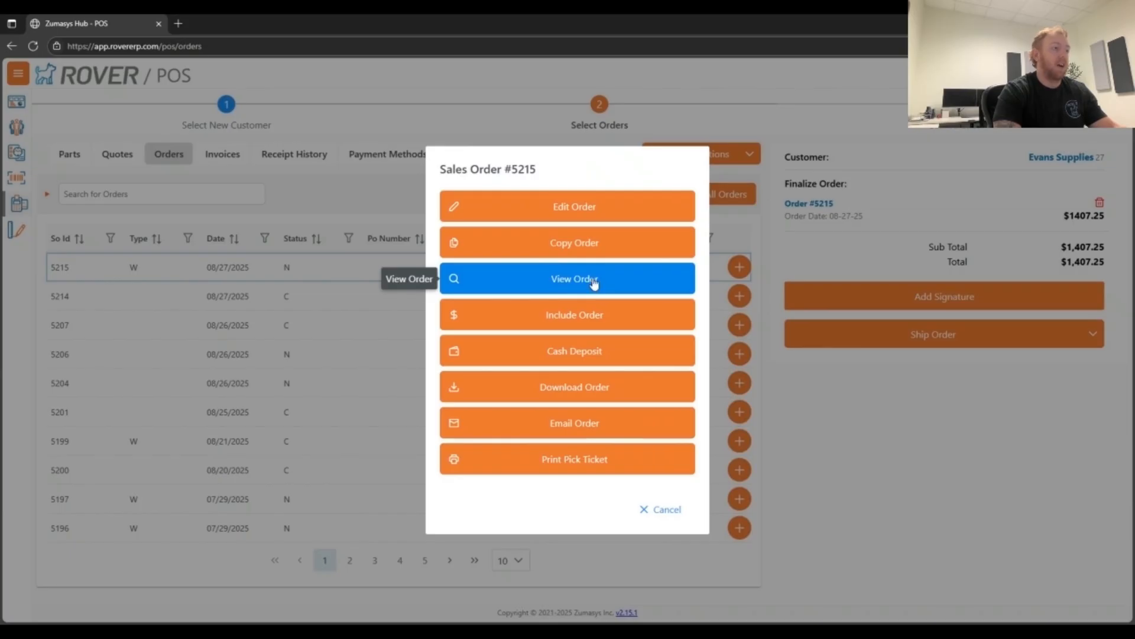
click(600, 388)
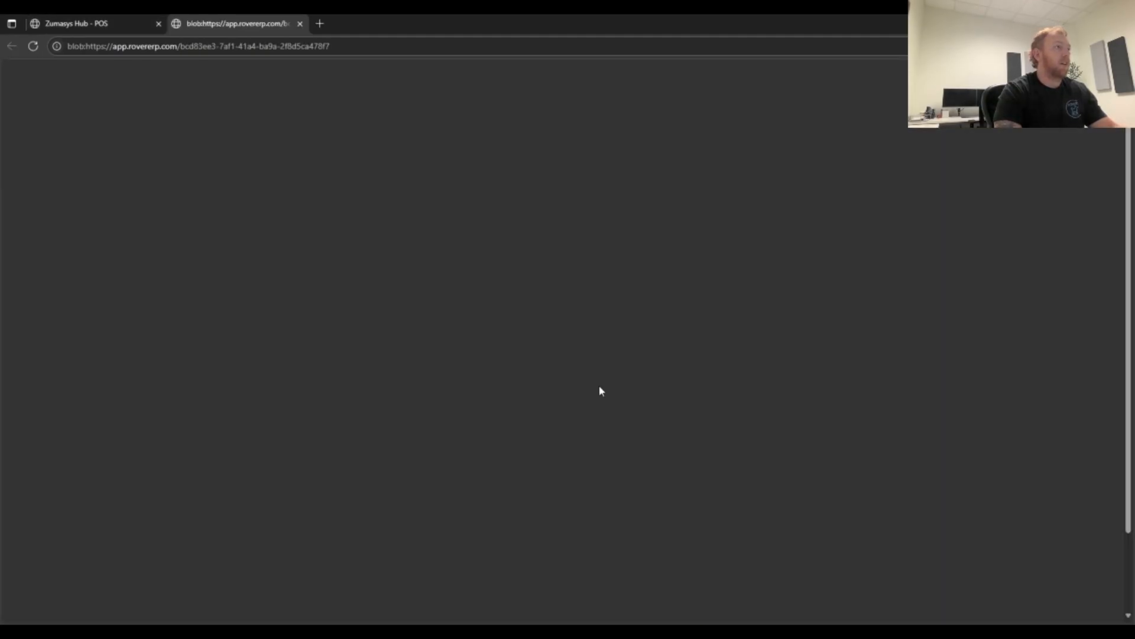
Look over the part line, sales tax and total on the downloaded sales order document, and close it.
scroll(680, 337, down, 3)
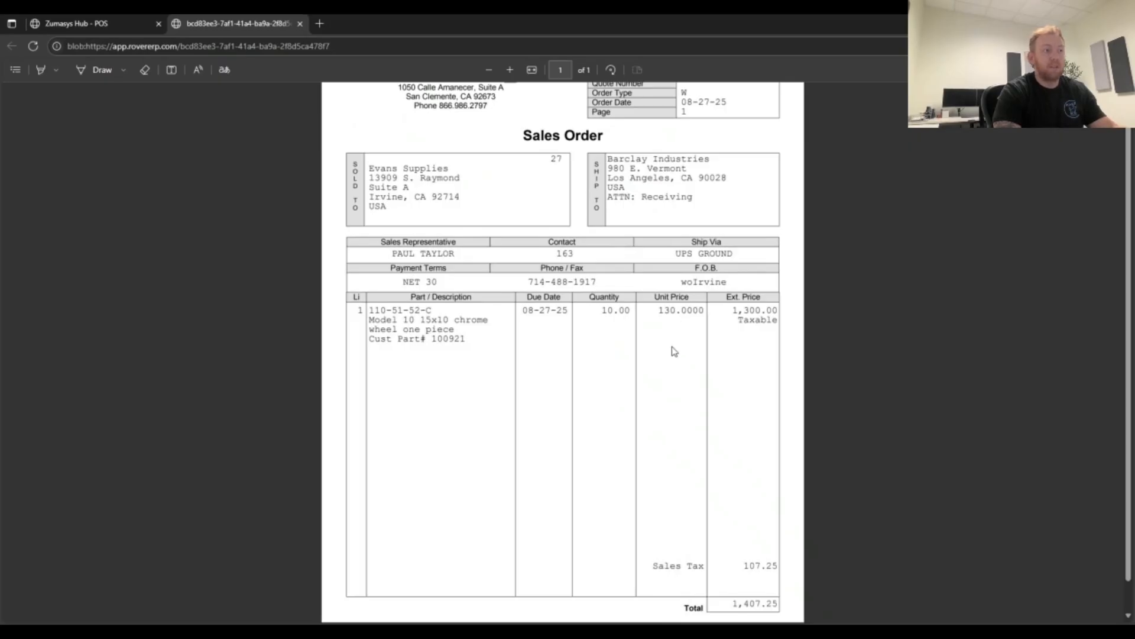
scroll(673, 355, up, 3)
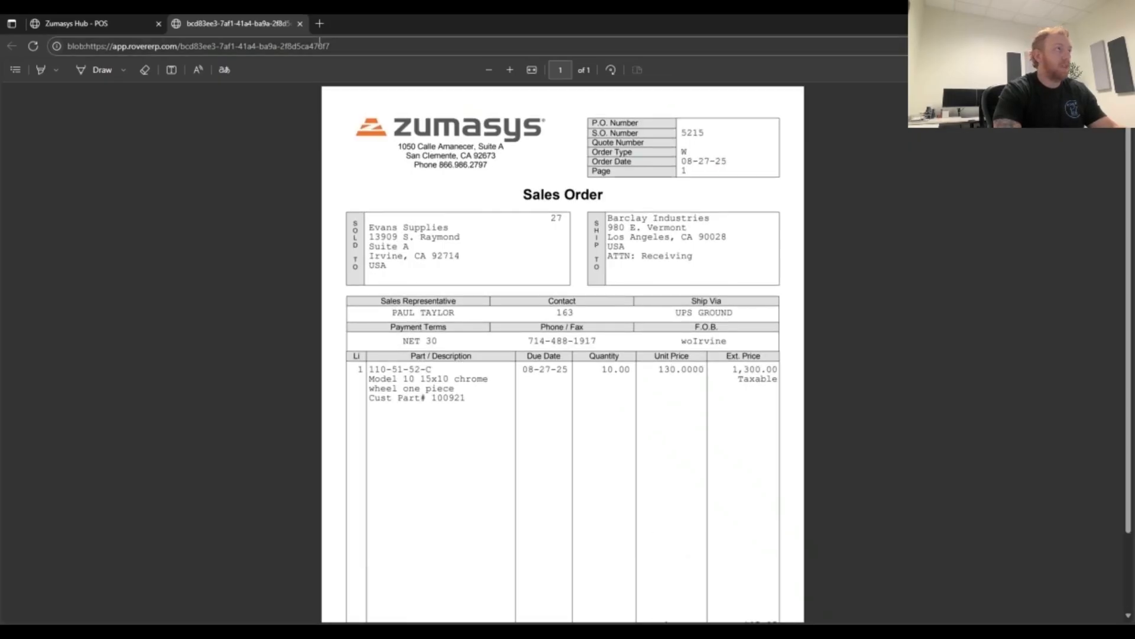
click(301, 23)
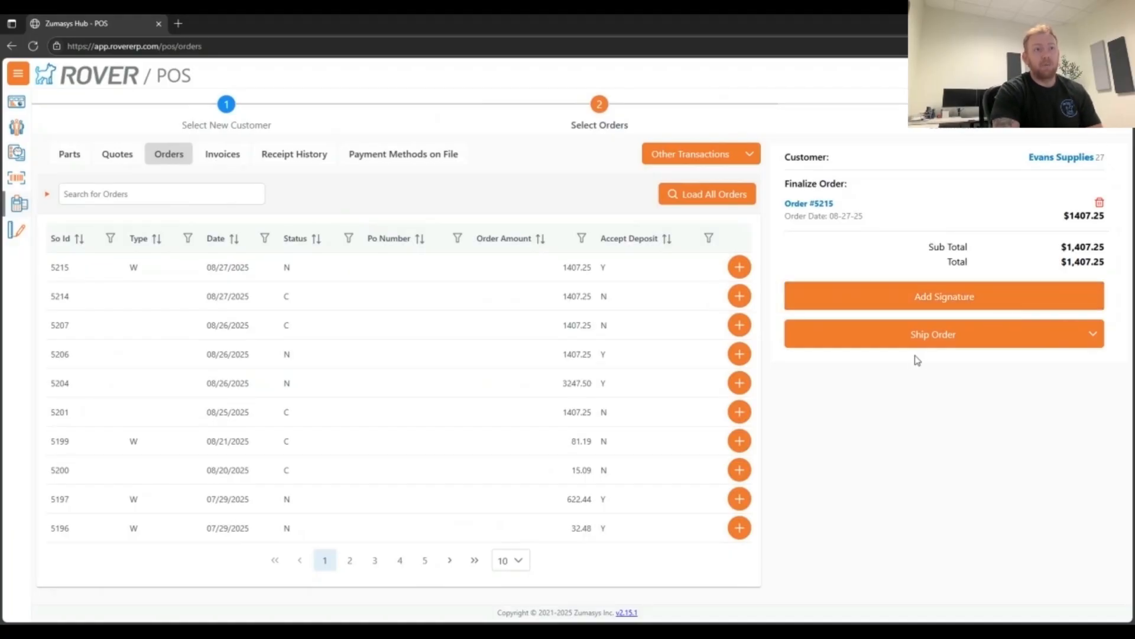
Check the partial shipment option, ship the full Evans Supplies order instead, and continue to payment for its invoice.
click(1094, 334)
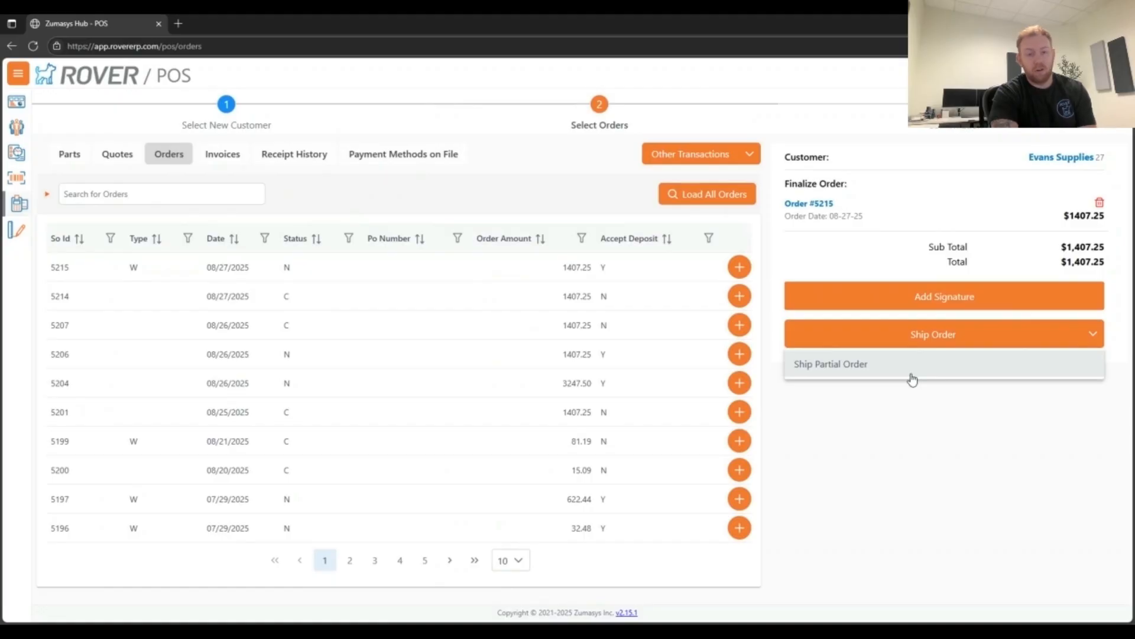
click(924, 429)
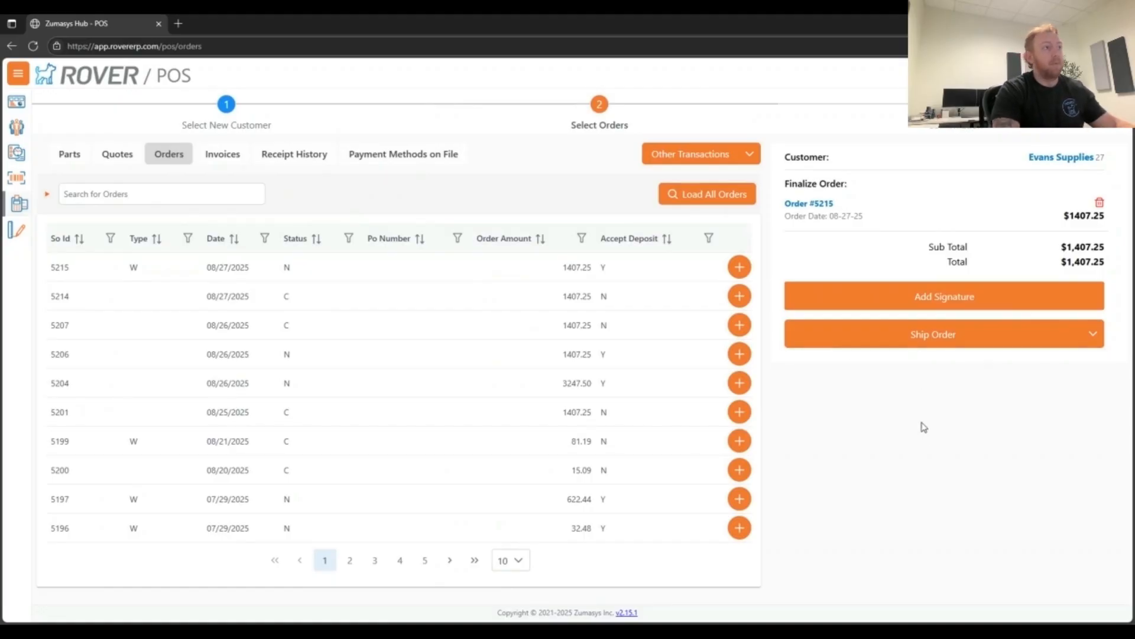
click(926, 344)
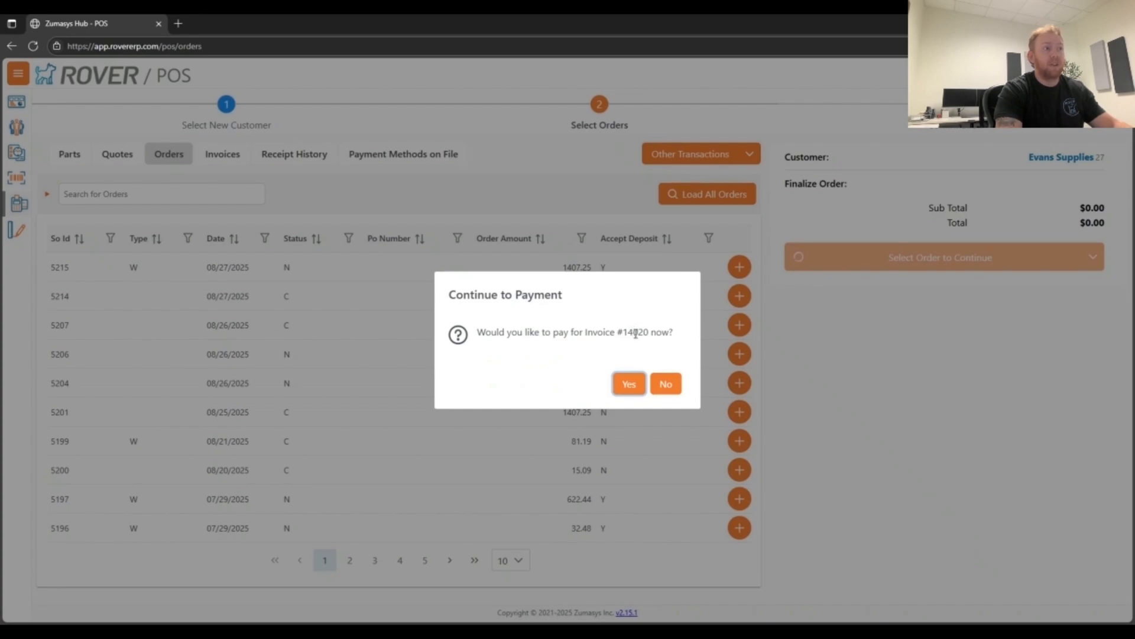
drag(622, 332, 640, 333)
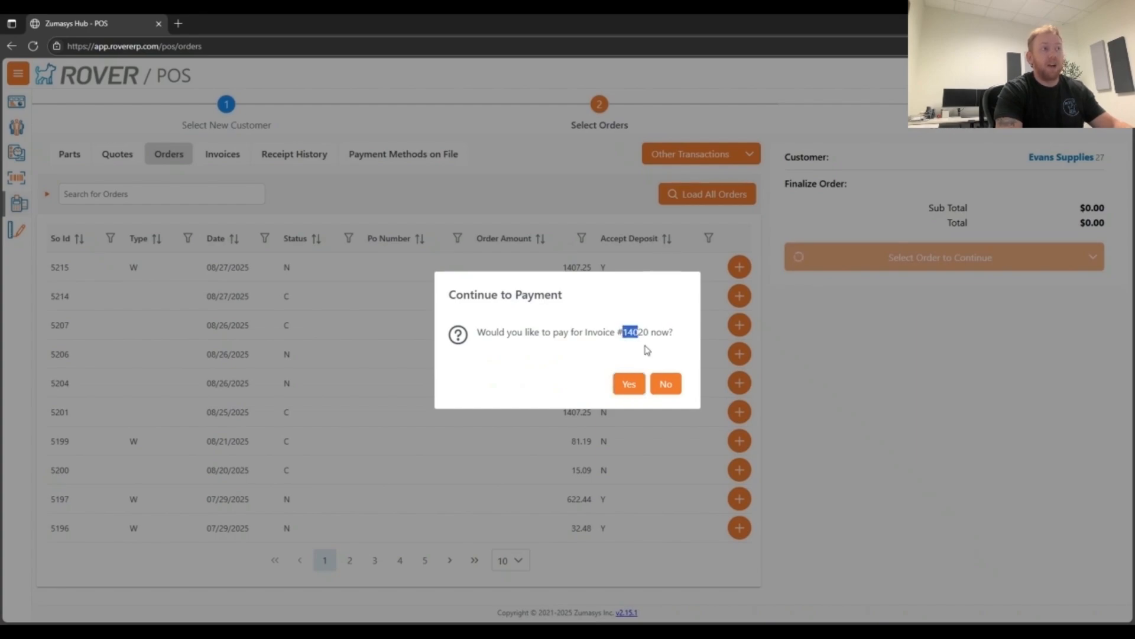
click(645, 346)
click(629, 385)
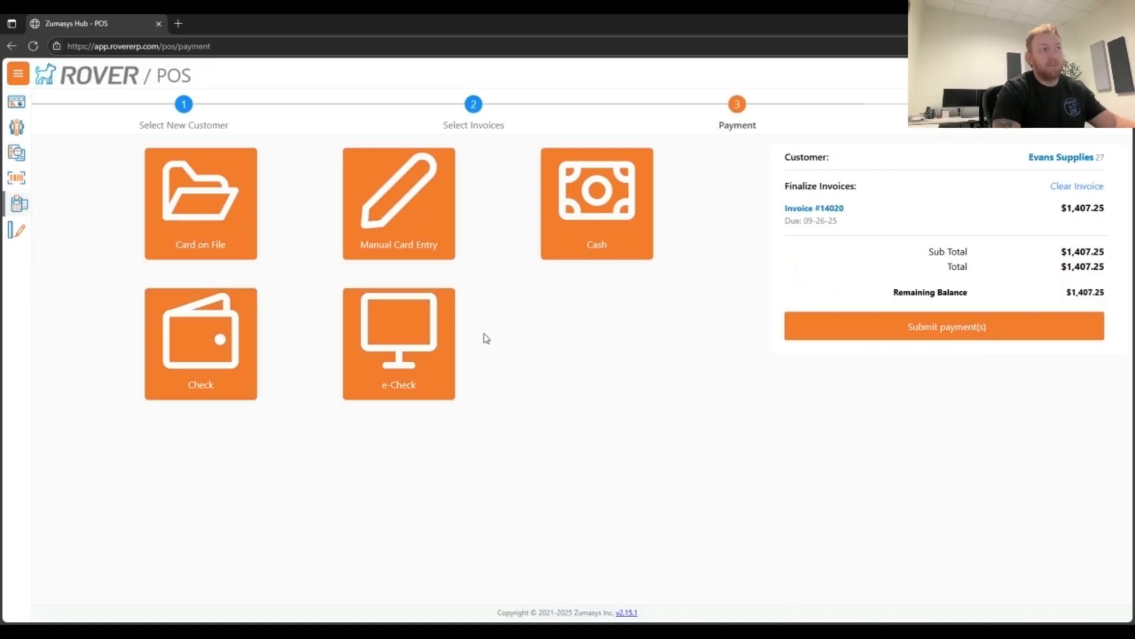
Pay the Evans Supplies invoice with $1,407.25 in cash, submit the payment and finish without a receipt.
click(594, 229)
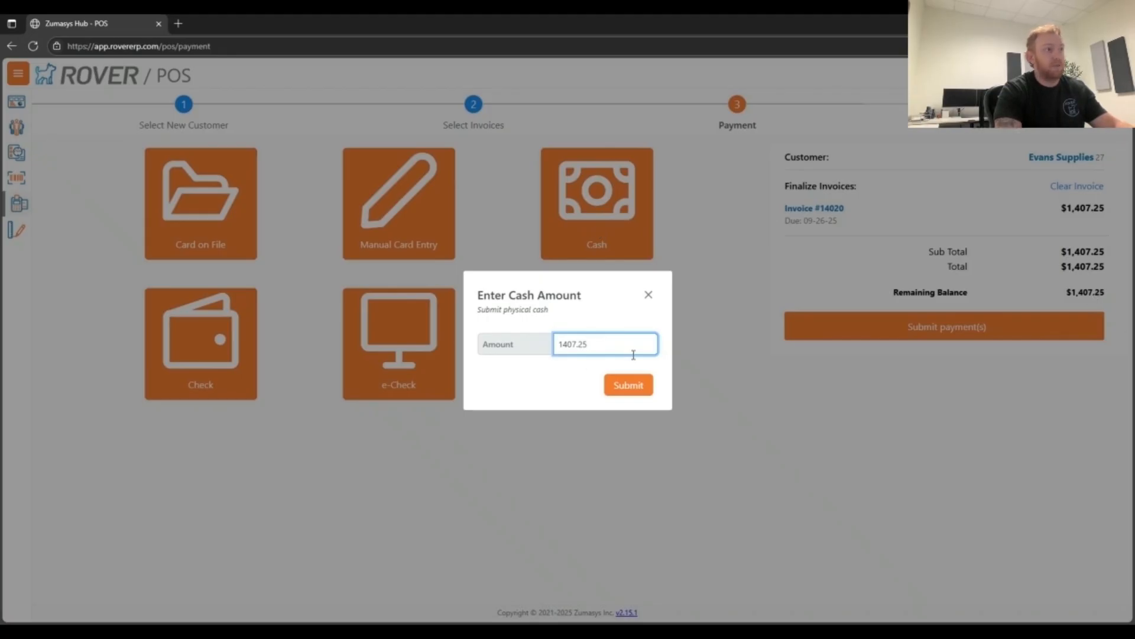
click(635, 391)
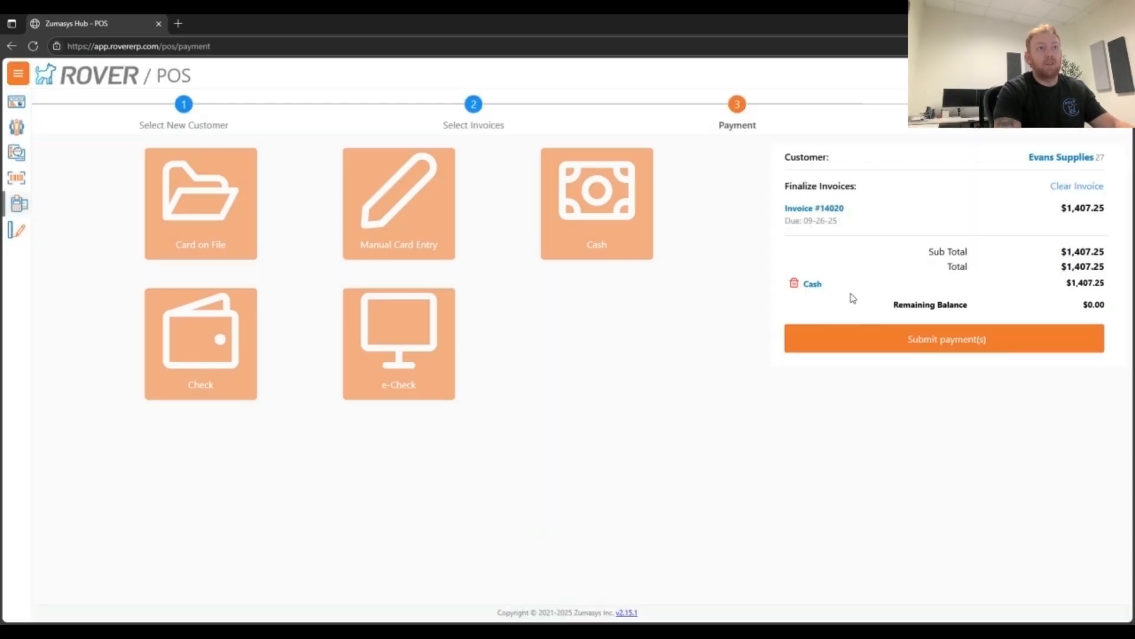
click(975, 342)
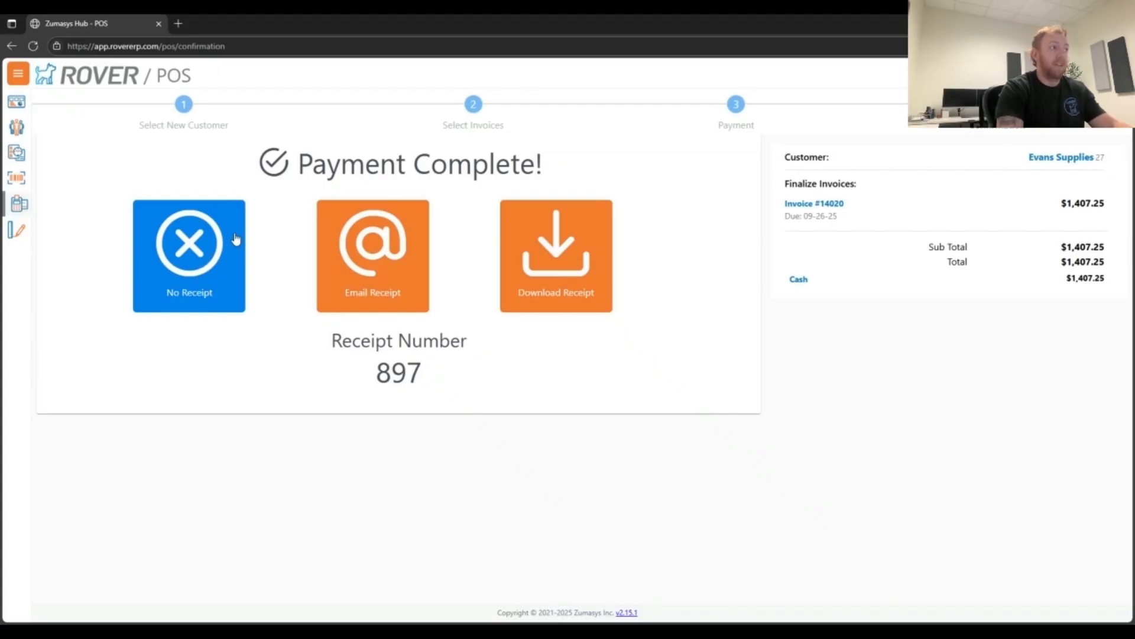
click(203, 302)
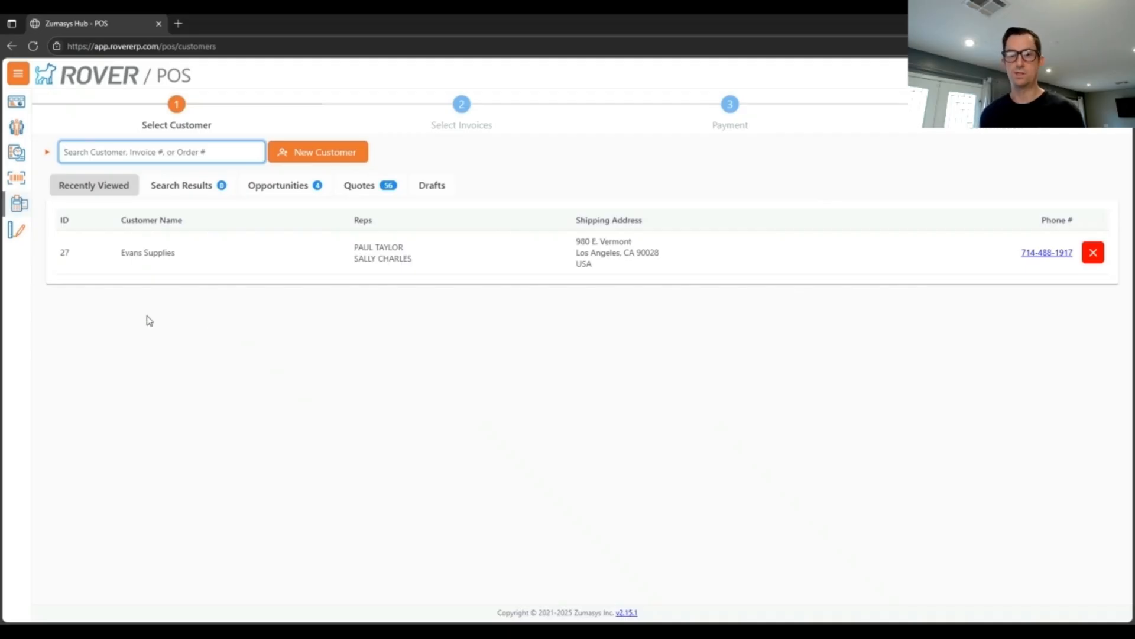
Reopen Evans Supplies with a Quote transaction and look over its order list and its invoice list with aging balances.
click(175, 247)
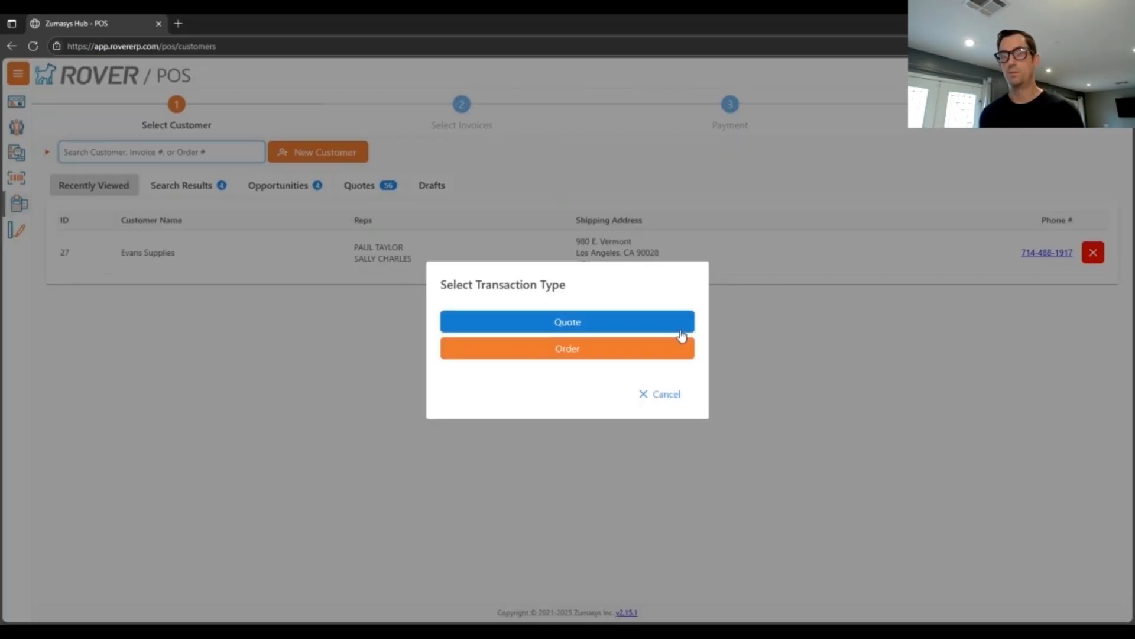
click(681, 329)
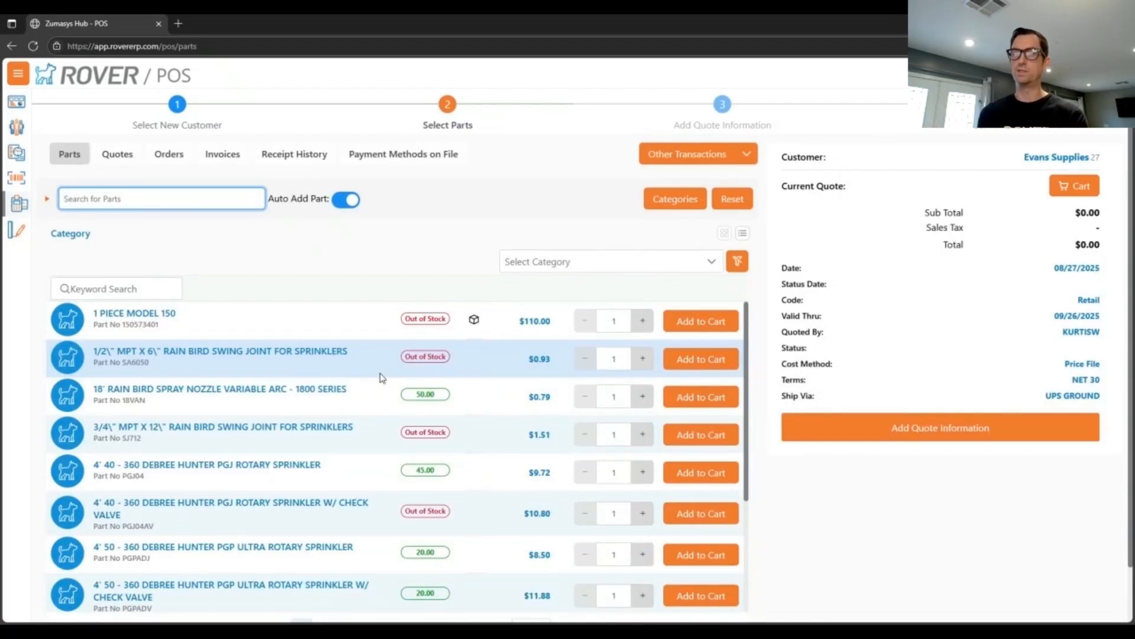
click(169, 163)
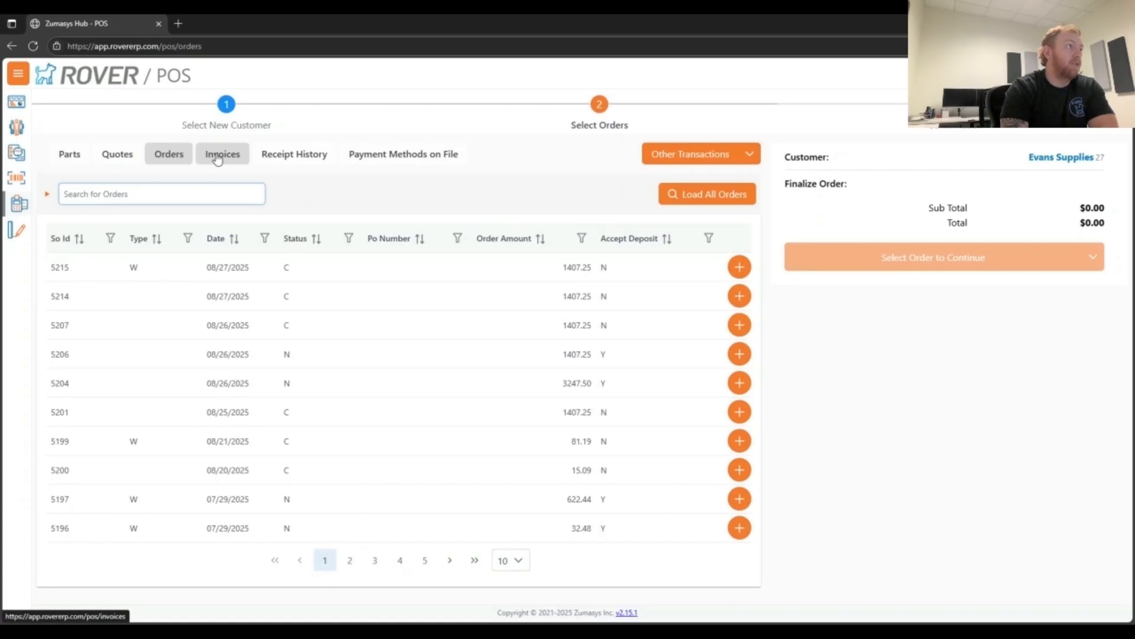
click(220, 155)
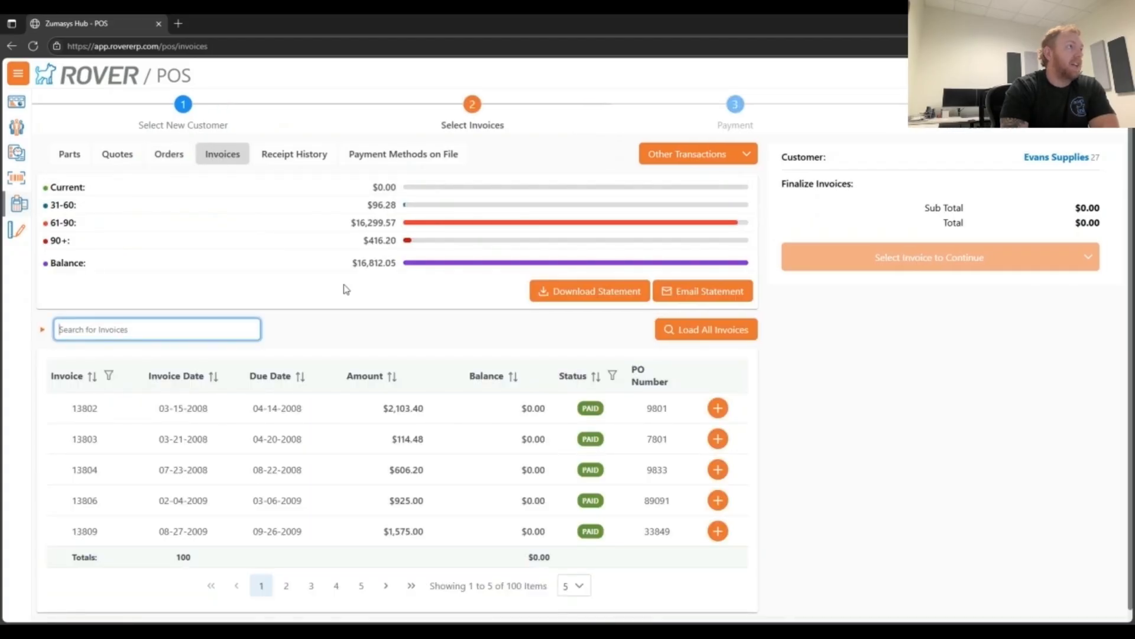
scroll(343, 287, down, 1)
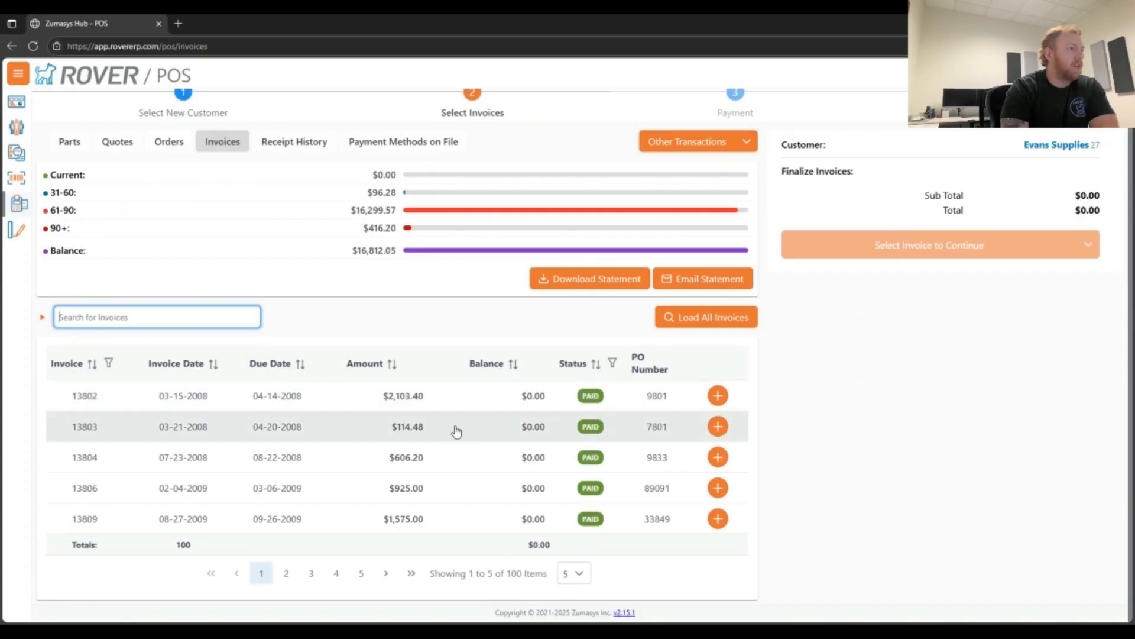
scroll(610, 388, up, 1)
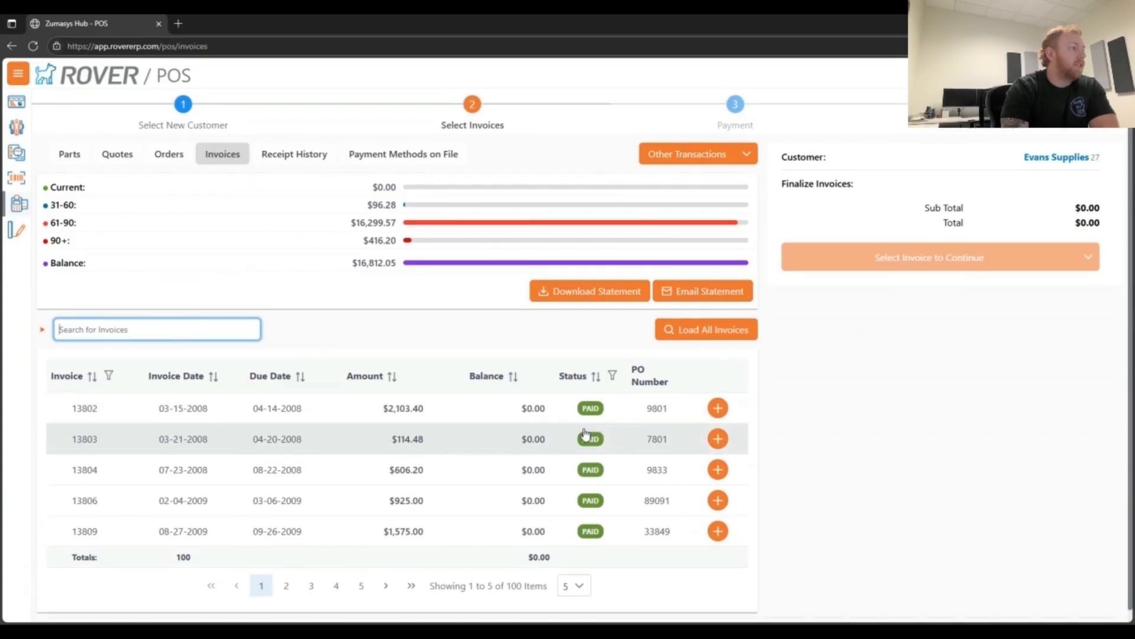
Sort the Evans Supplies invoices by invoice number and by invoice date to look for the most recent ones.
click(92, 379)
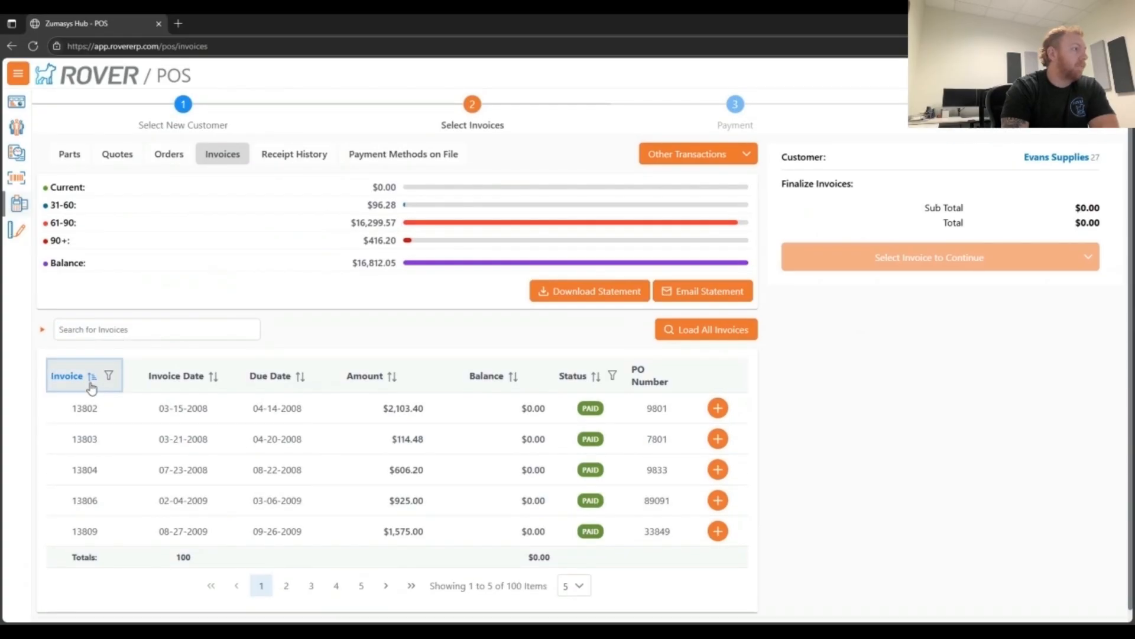
click(91, 382)
click(91, 382)
click(92, 380)
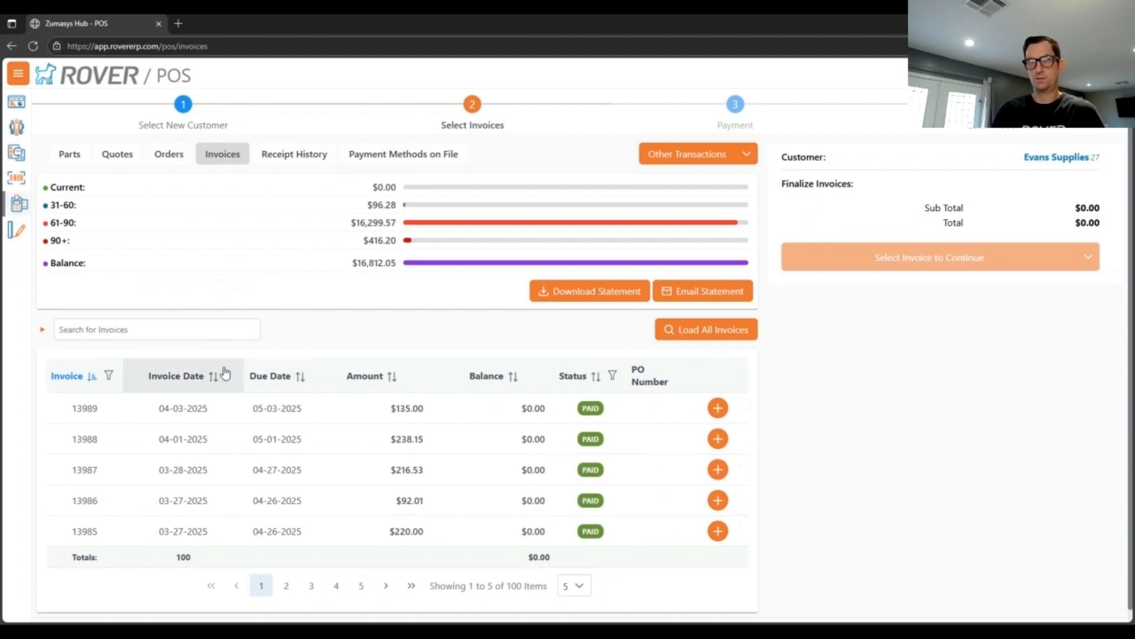
click(193, 381)
click(193, 381)
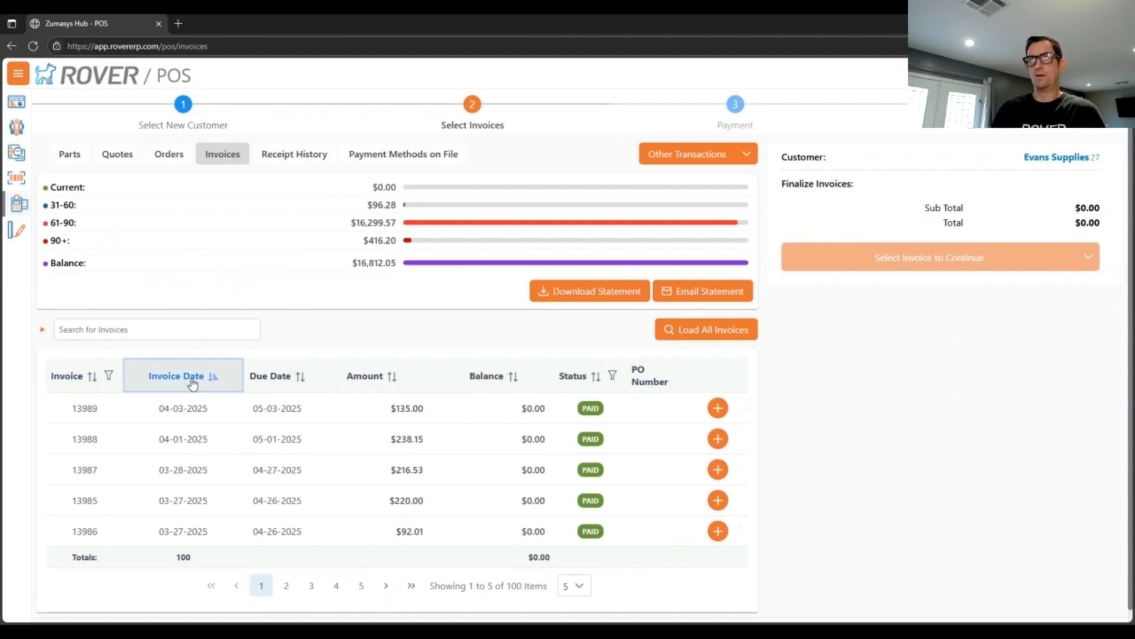
click(192, 381)
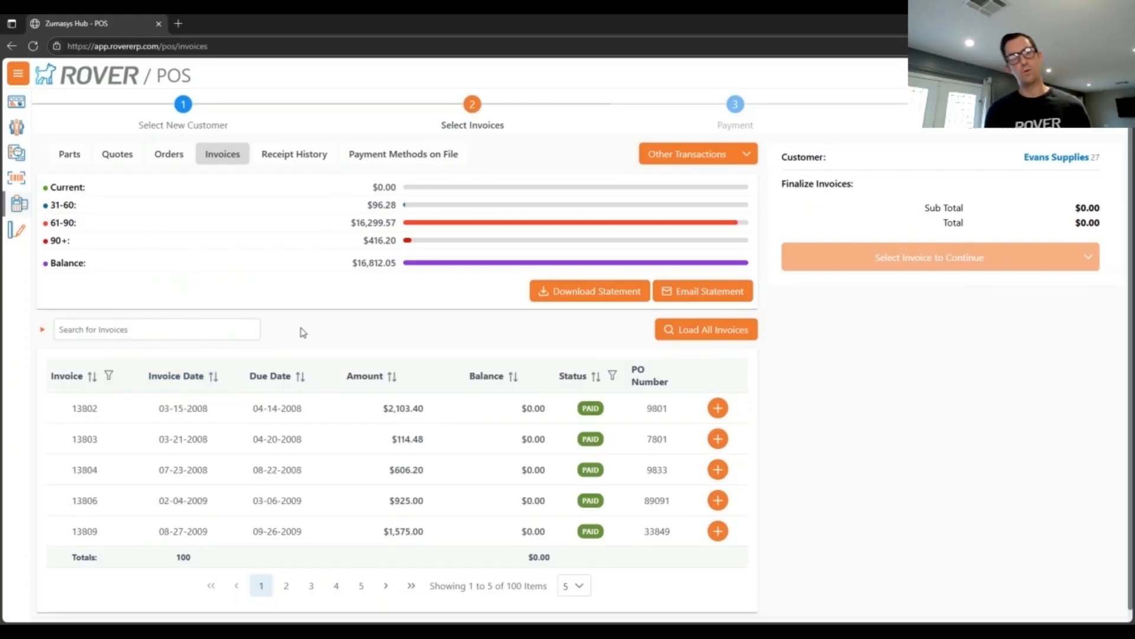
Find the customer Krusty Krab by searching for "krusty", choose a Quote transaction and open the customer's invoices.
click(25, 138)
click(17, 213)
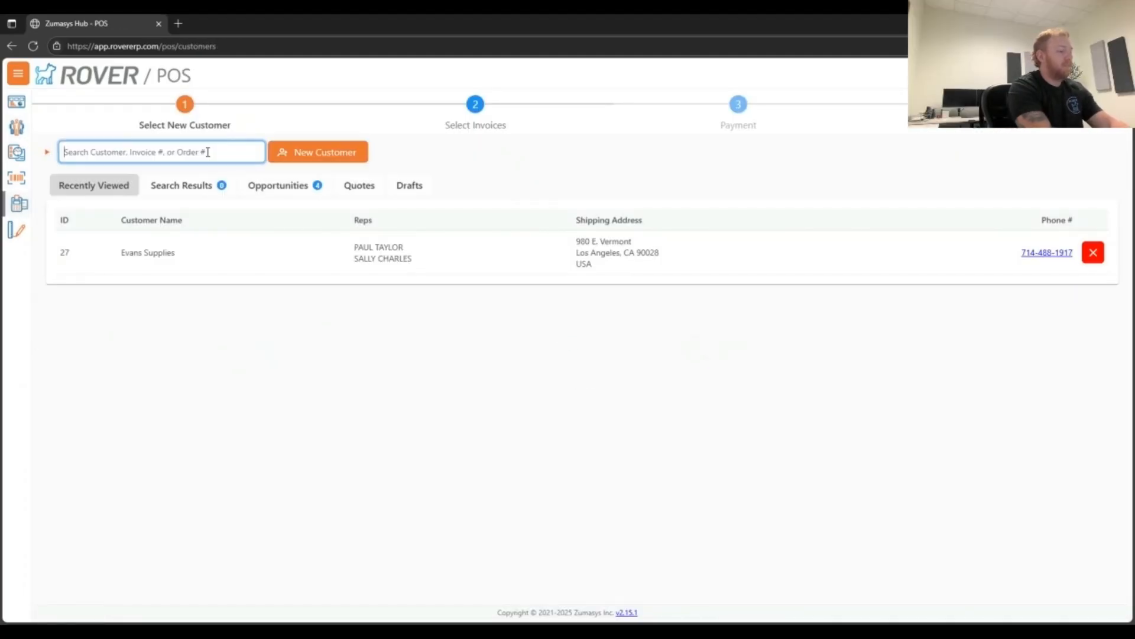
text(krusty)
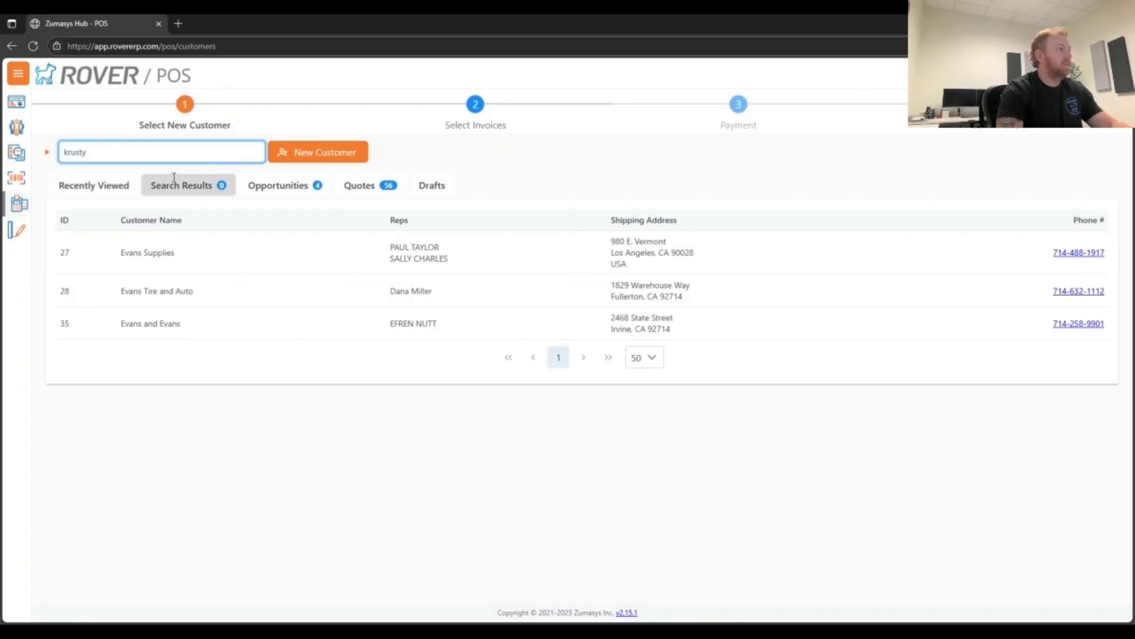
click(203, 248)
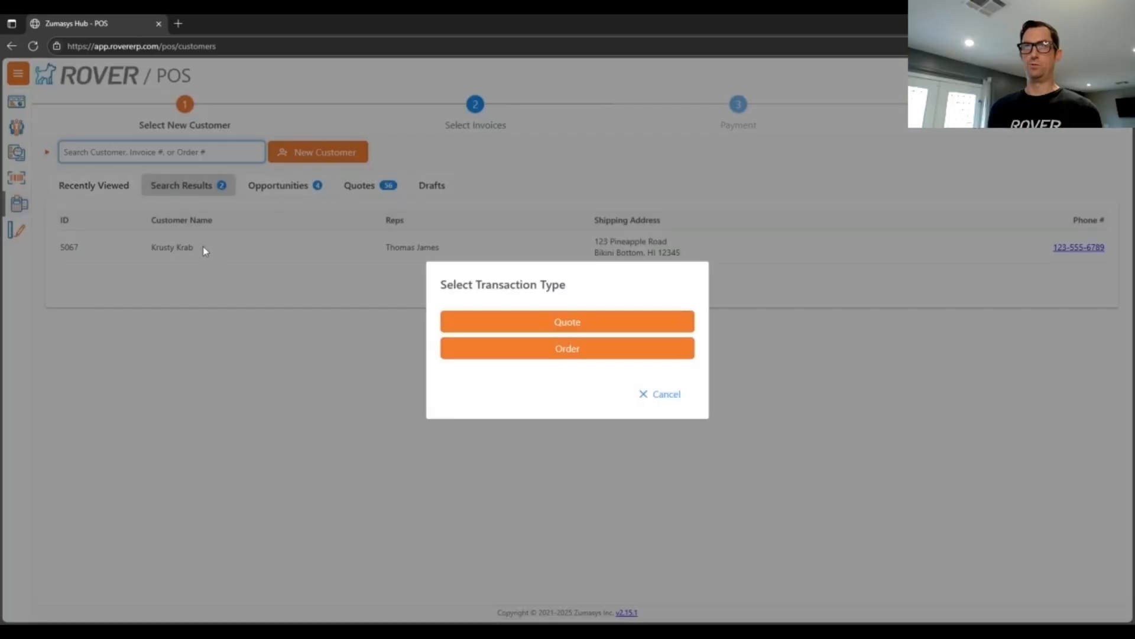
click(579, 320)
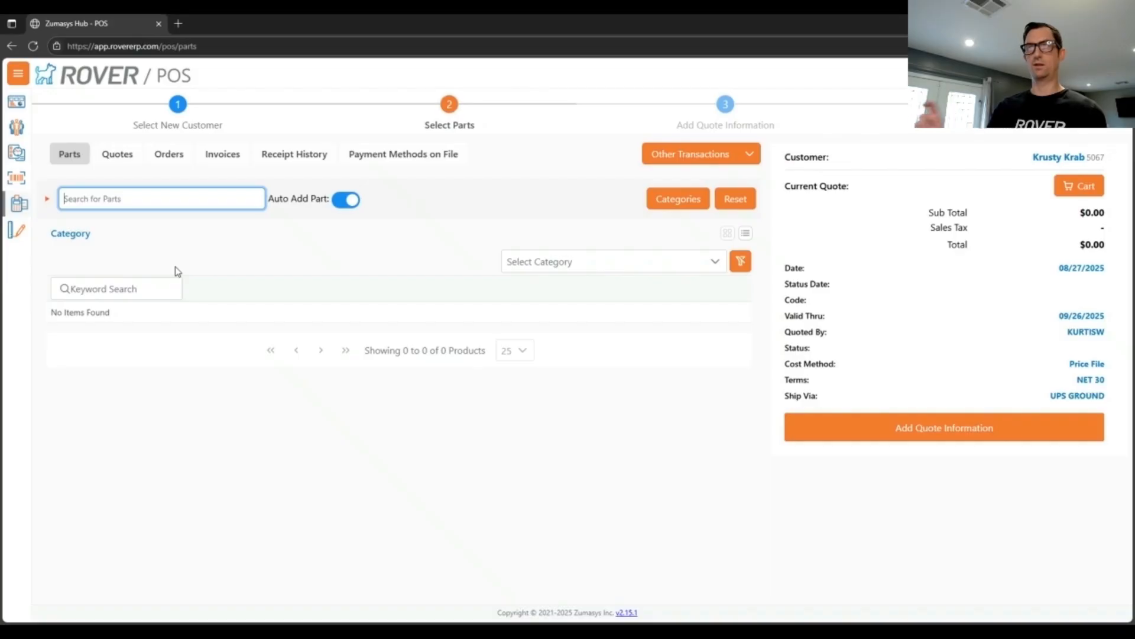
click(237, 160)
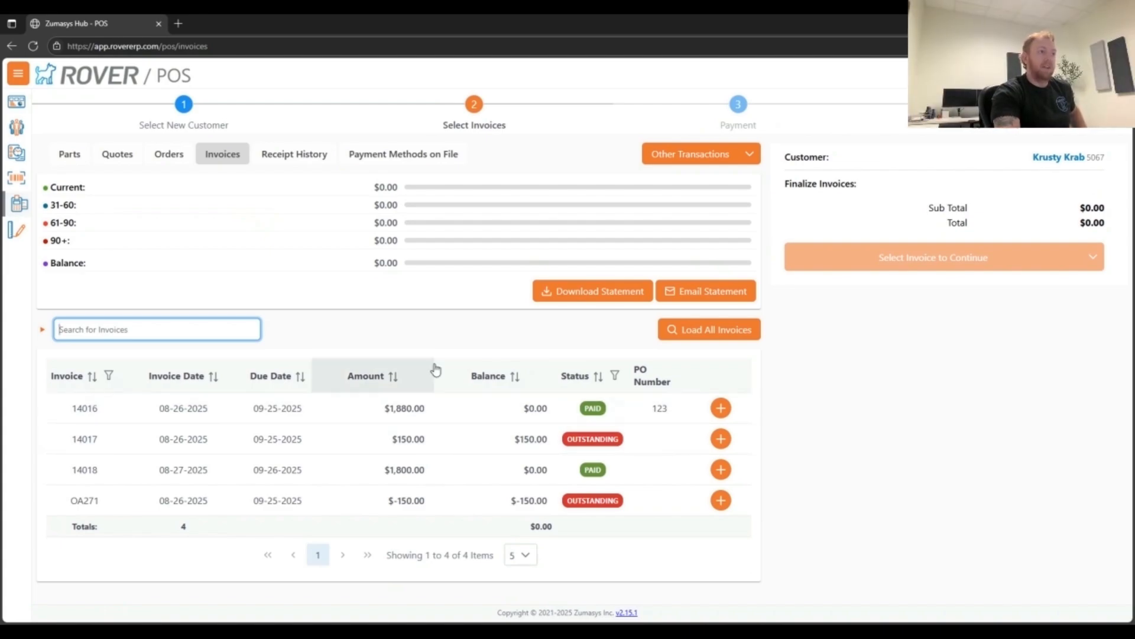
Select Krusty Krab's paid $1,880.00 invoice, download its document, look over the line items and close the document.
click(444, 413)
click(721, 408)
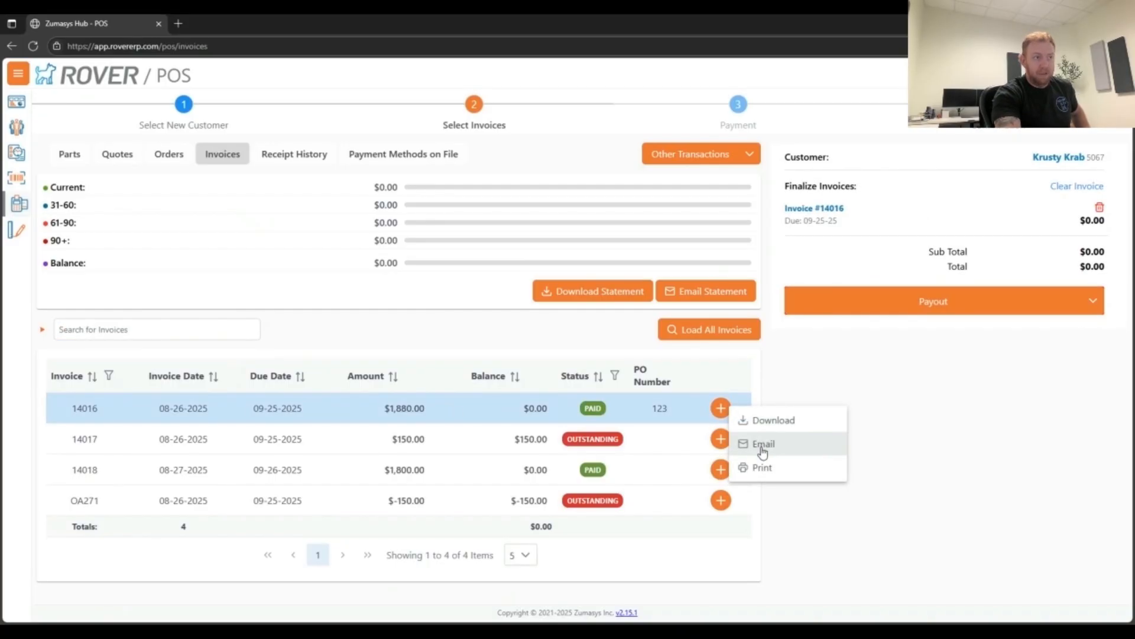
click(772, 421)
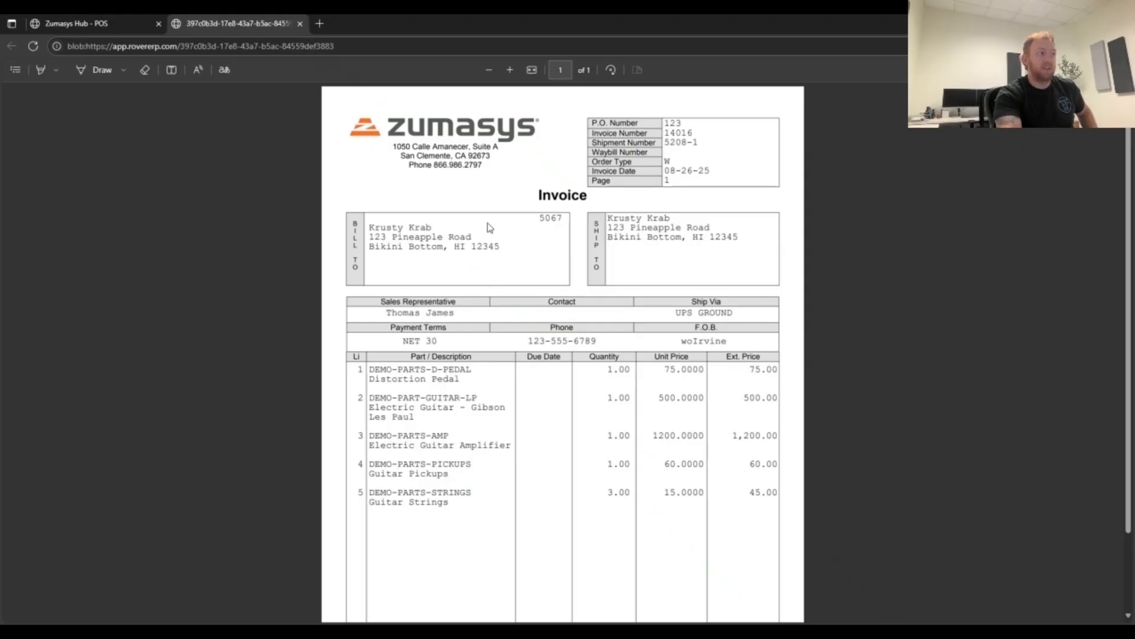
scroll(490, 406, down, 3)
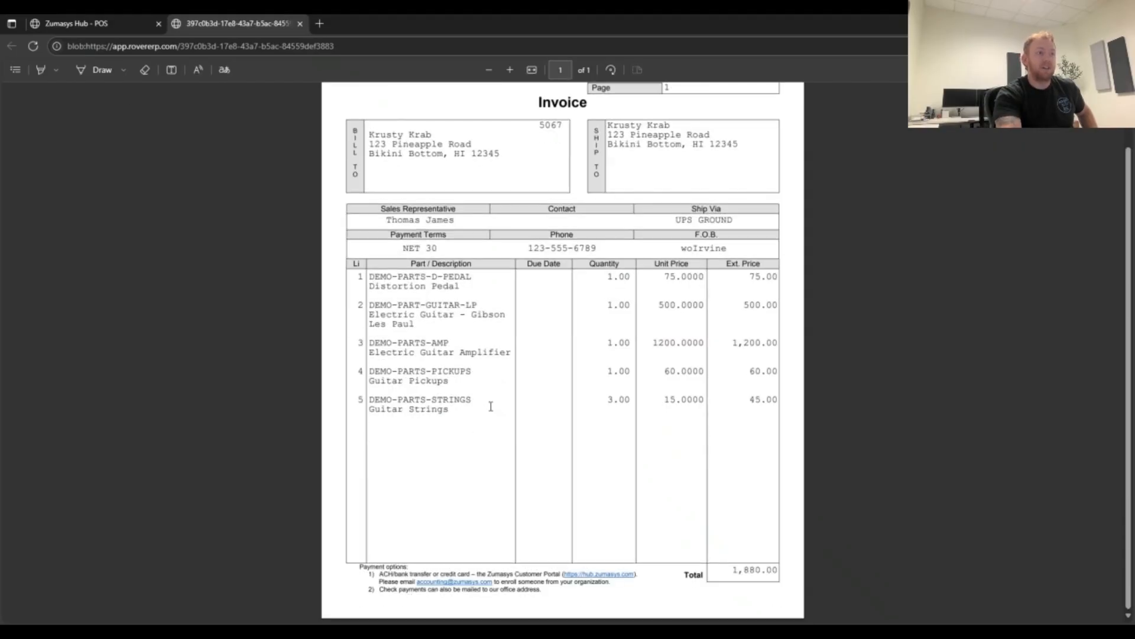
scroll(491, 407, up, 4)
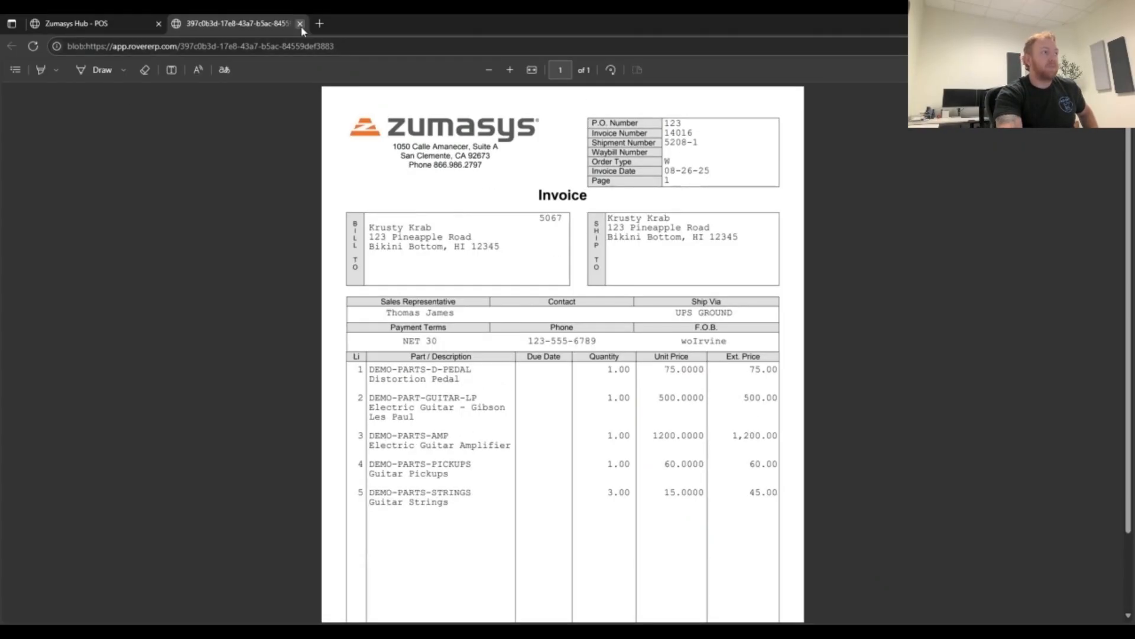
click(300, 24)
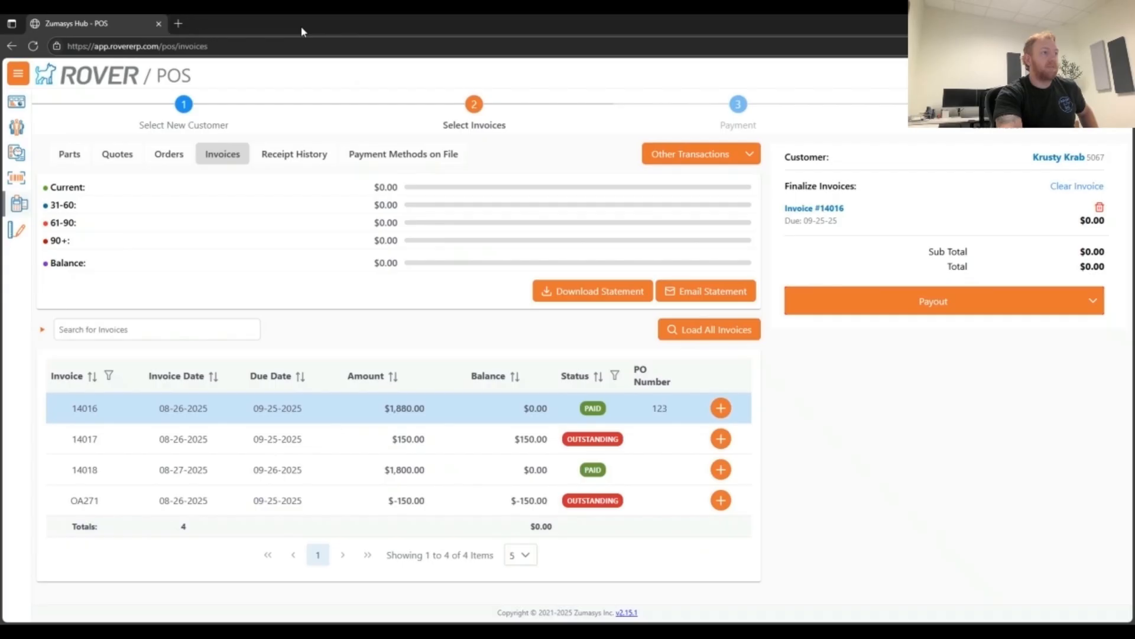
Look through Krusty Krab's receipt history, invoices and quotes.
click(304, 158)
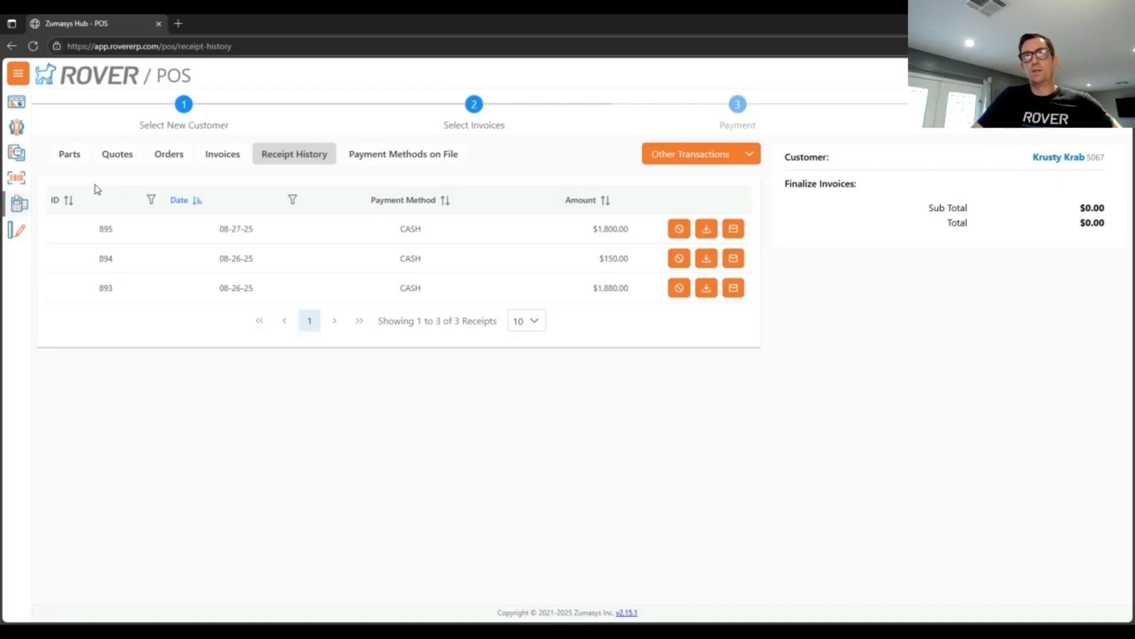
click(235, 157)
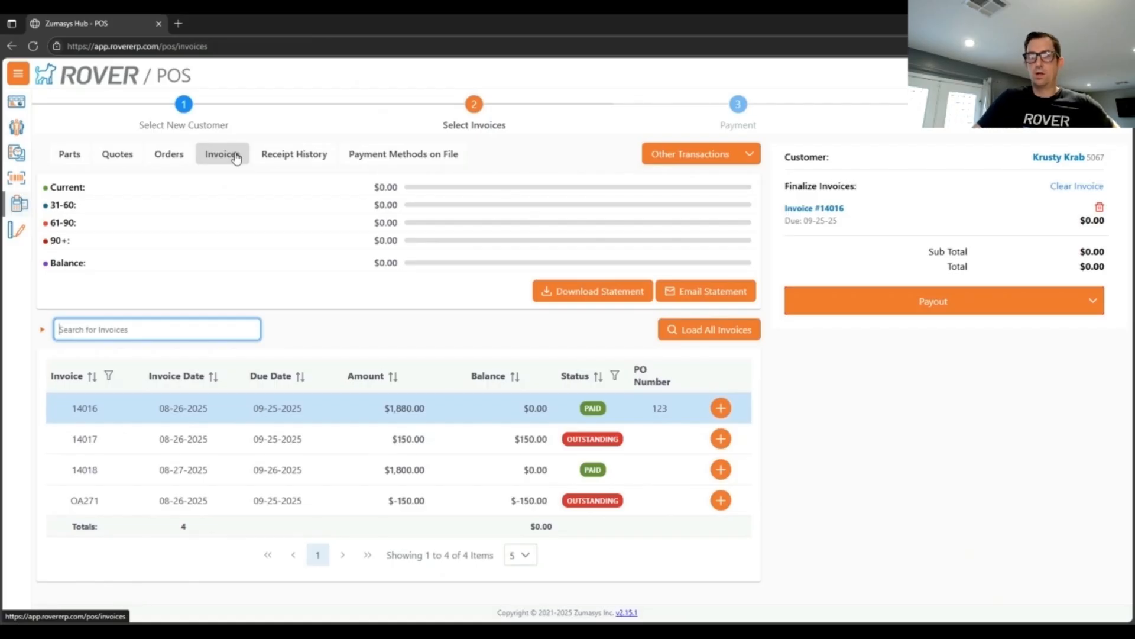
click(120, 156)
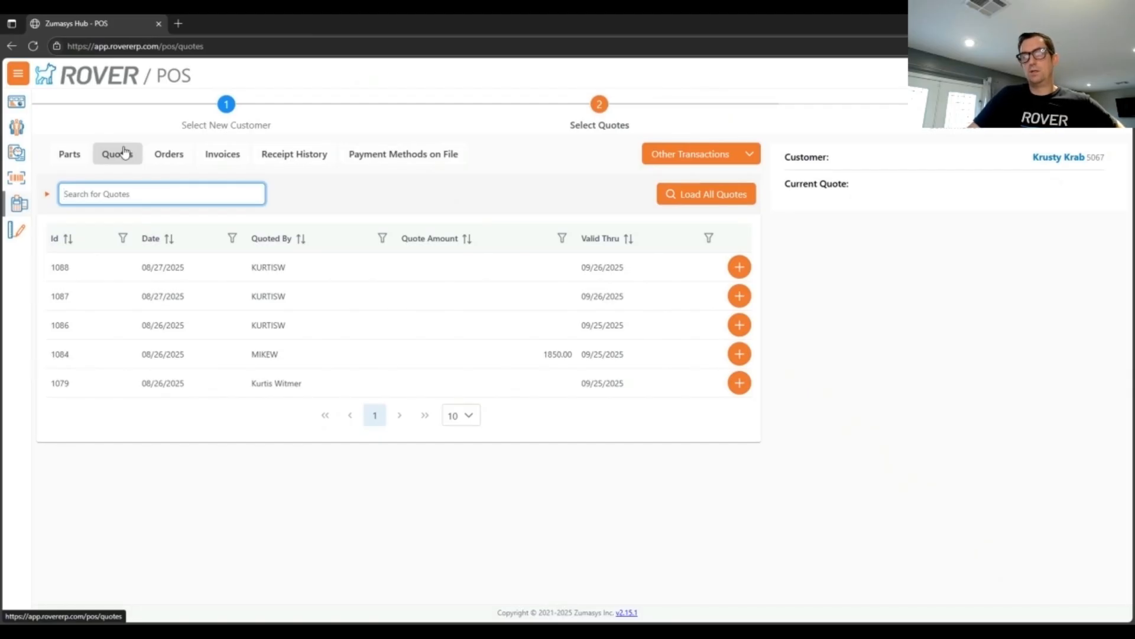
Switch to a new customer, discard the payment in progress, choose Evans Supplies with a Quote transaction and open the customer's quotes.
click(177, 155)
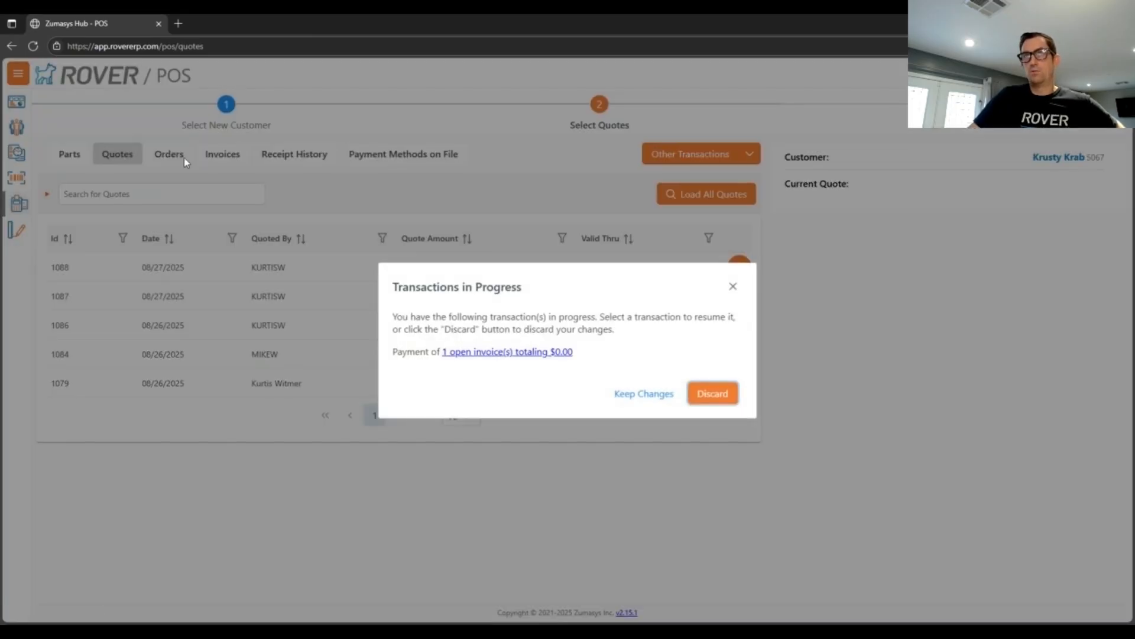
click(706, 396)
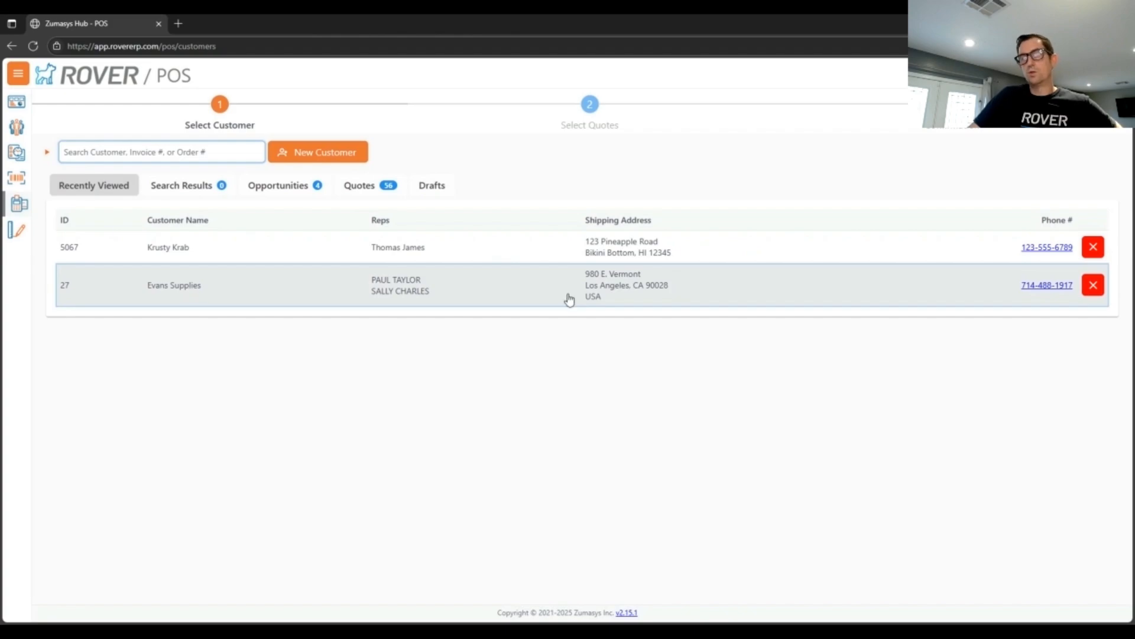
click(569, 295)
click(534, 322)
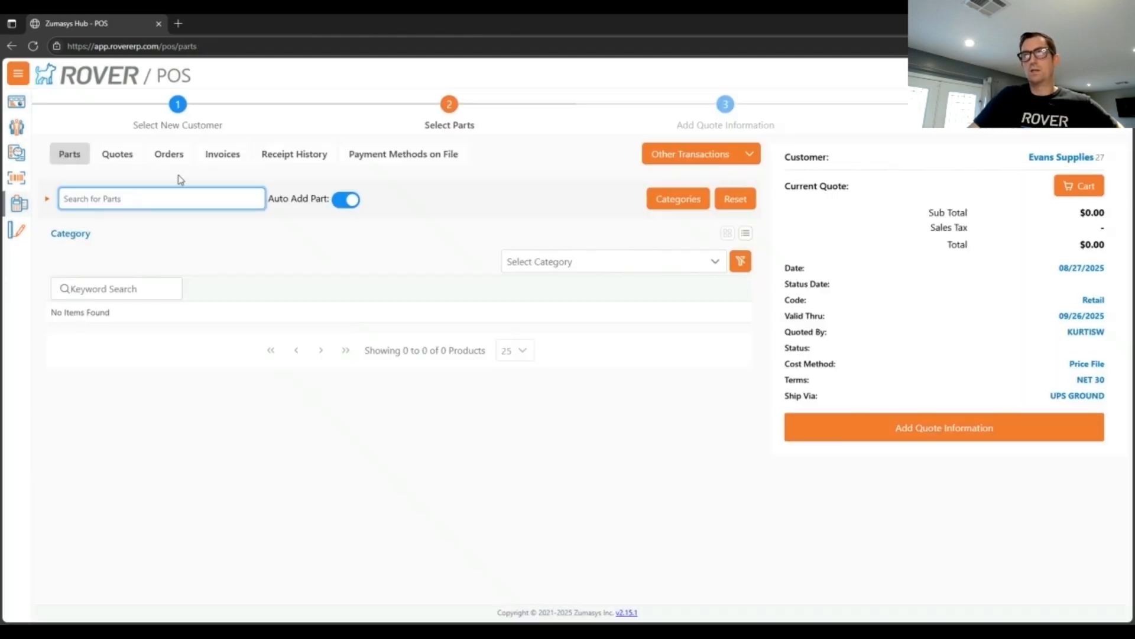
click(132, 163)
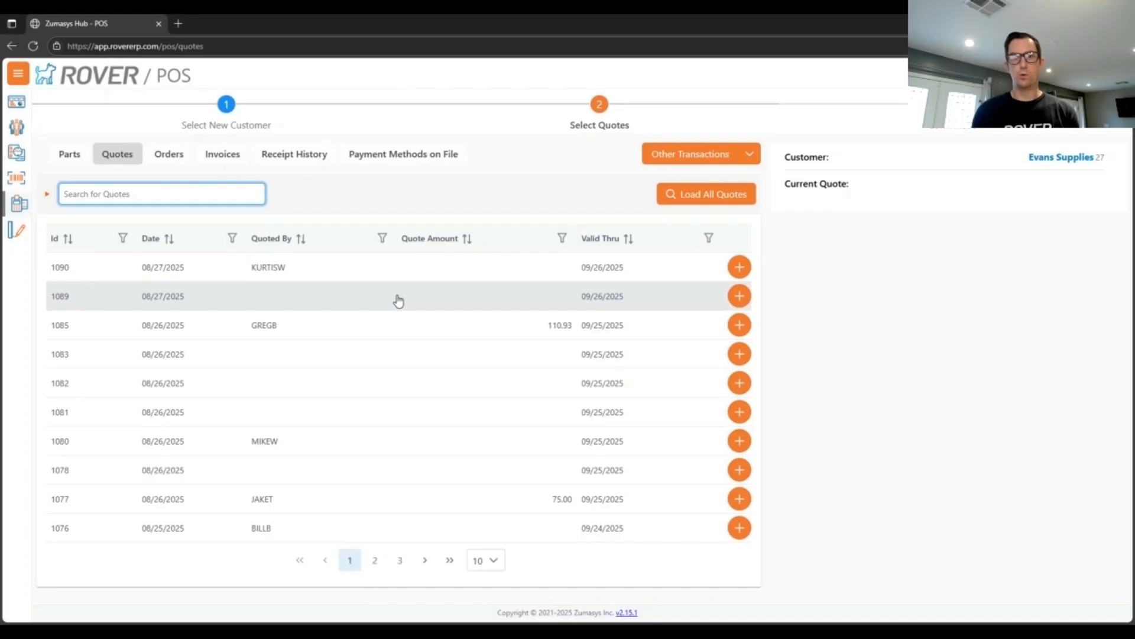
From Evans Supplies' orders, download the 08/27/2025 sales order that has no type, look over its document and close it.
click(183, 165)
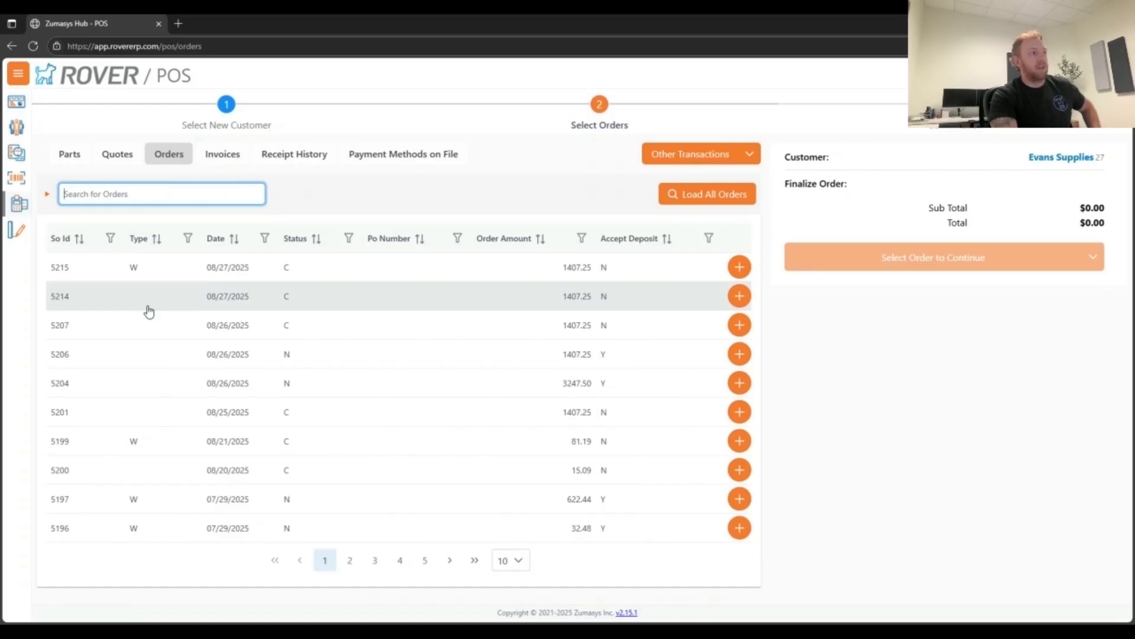
click(405, 292)
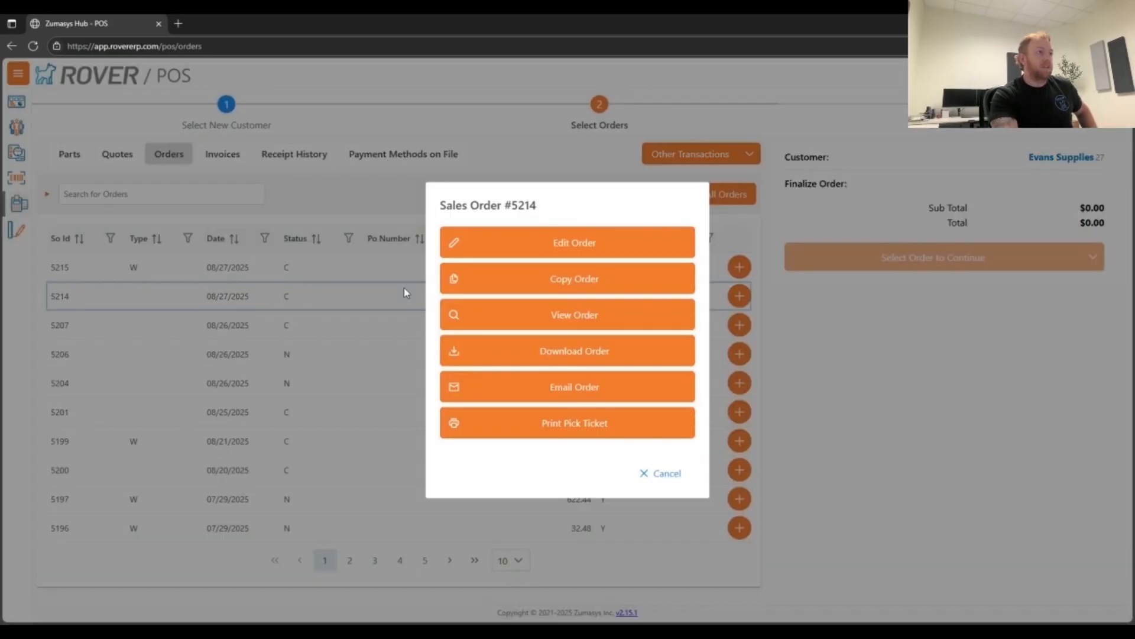
click(567, 357)
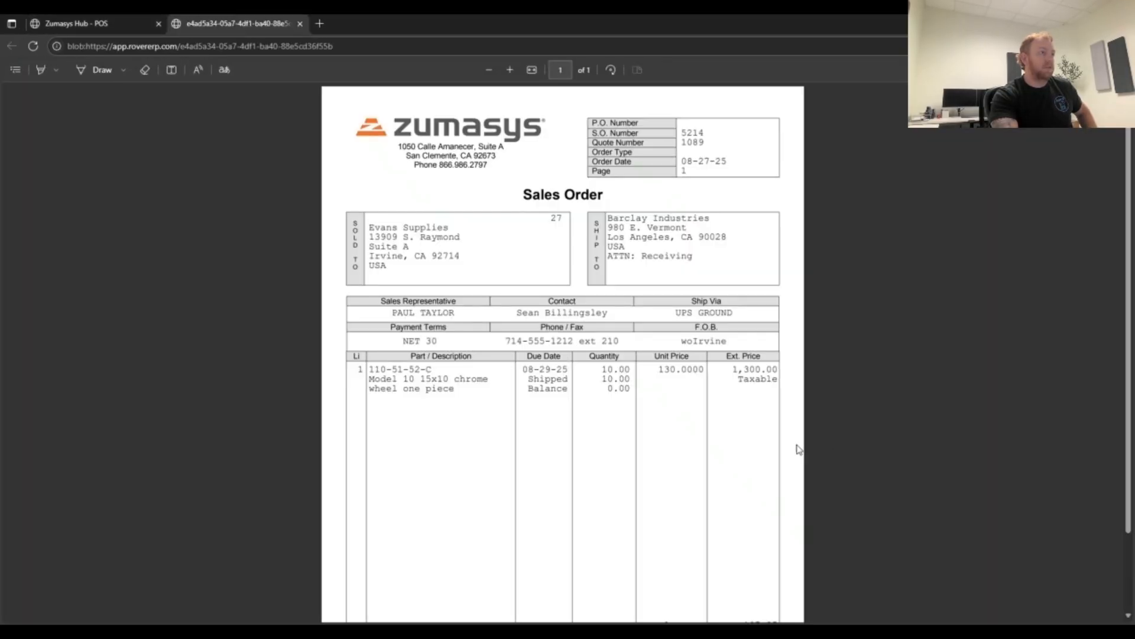
scroll(796, 448, down, 1)
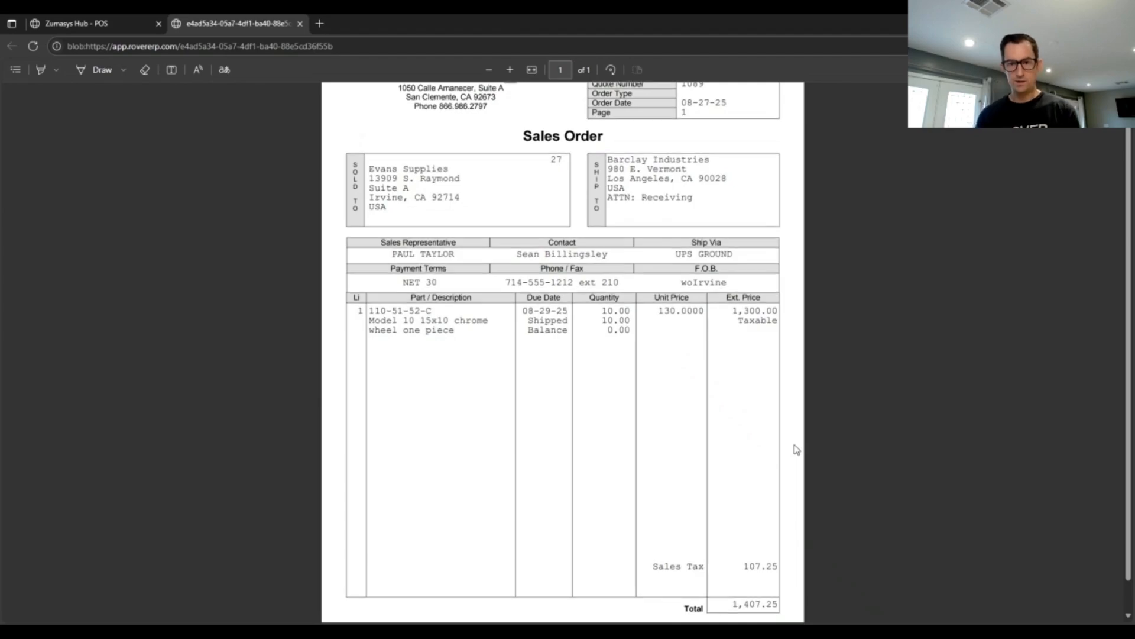
scroll(794, 449, up, 1)
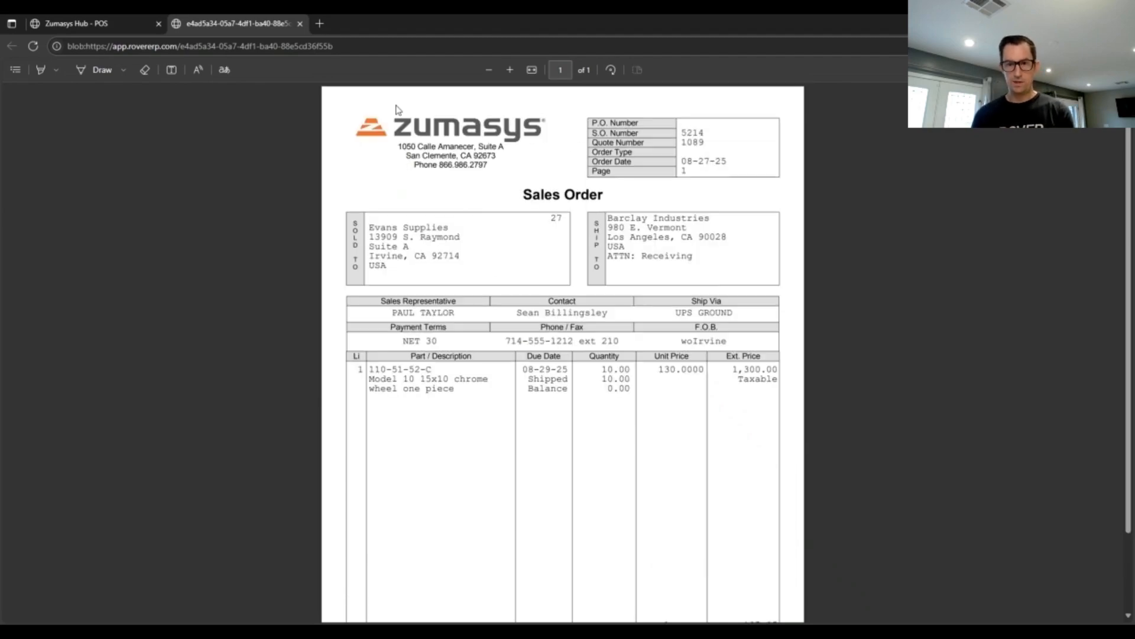
click(300, 23)
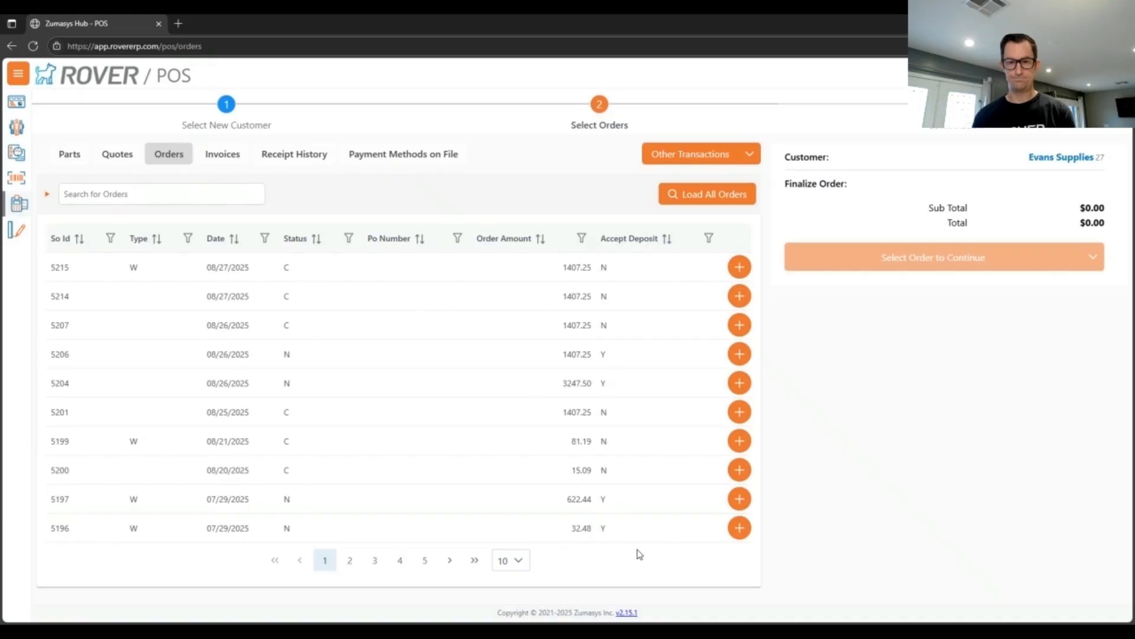